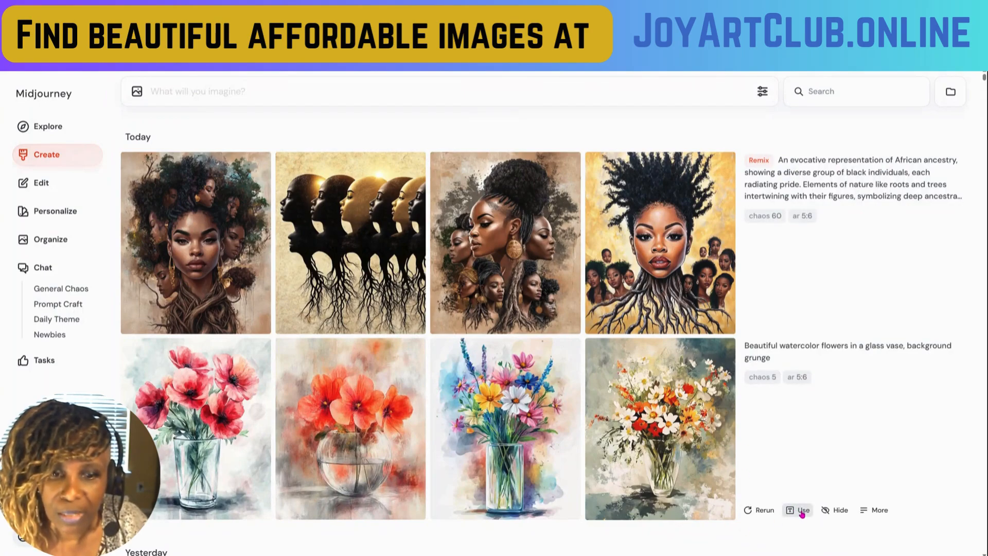
- Reuse the prompt of the watercolor flowers in a glass vase and replace "flowers" with "roses"
left_click(801, 511)
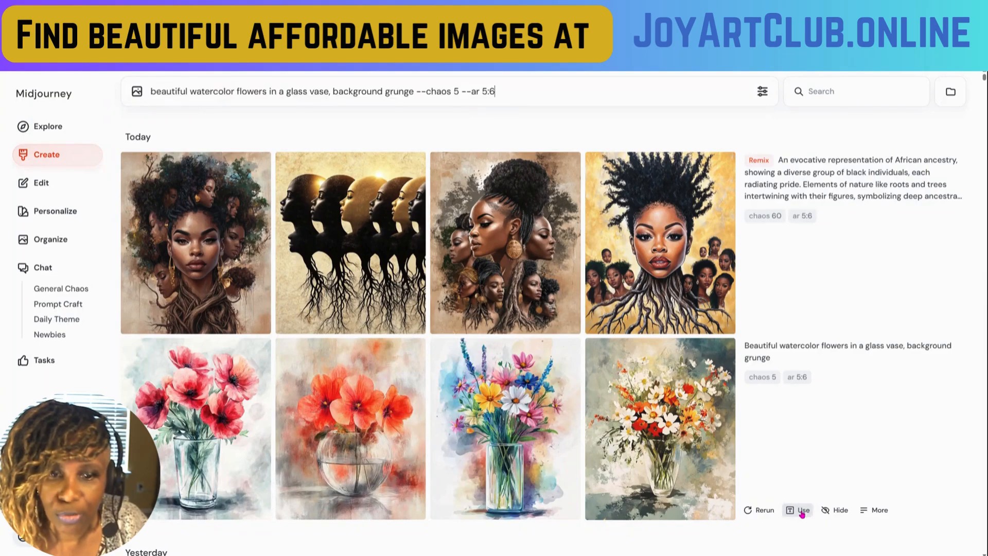
left_click(237, 91)
double_click(247, 91)
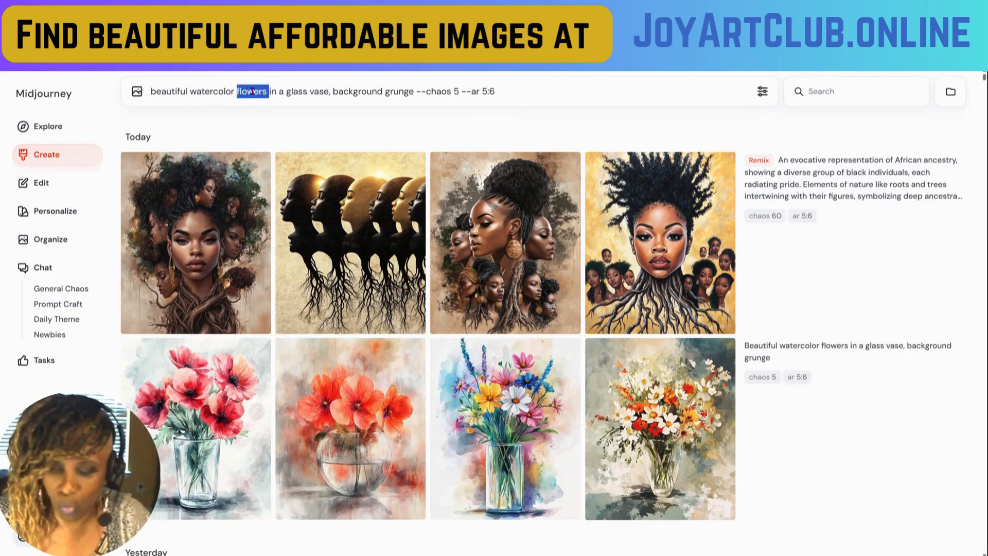
type("roses")
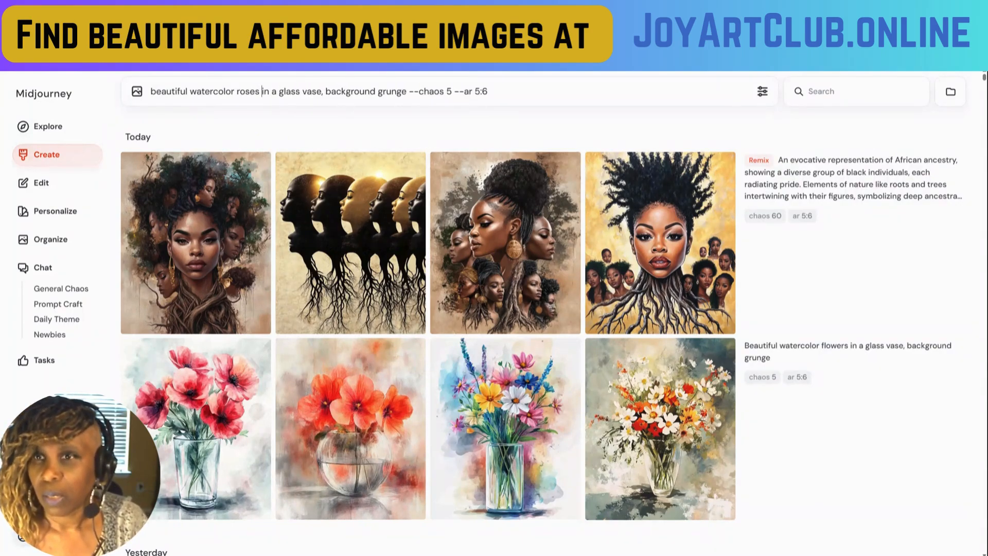
- Insert "fancy etched" before "glass vase" in the prompt and generate the images
left_click(281, 91)
type("fancy etched")
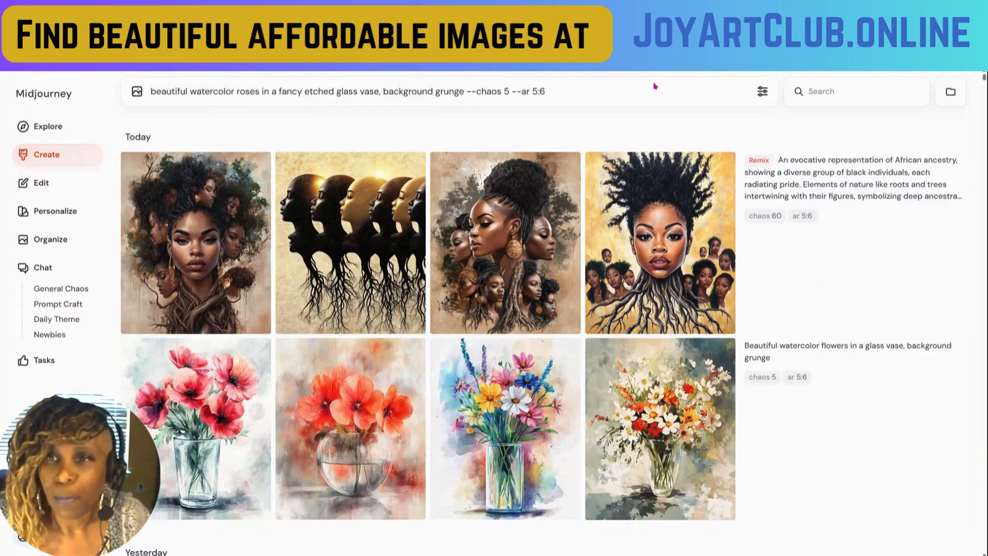
left_click(596, 89)
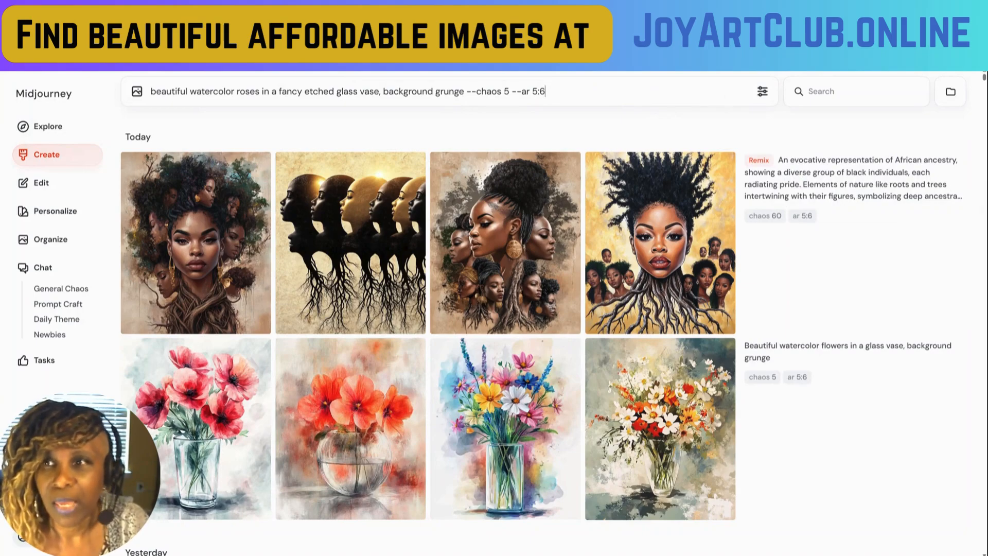
key("Return")
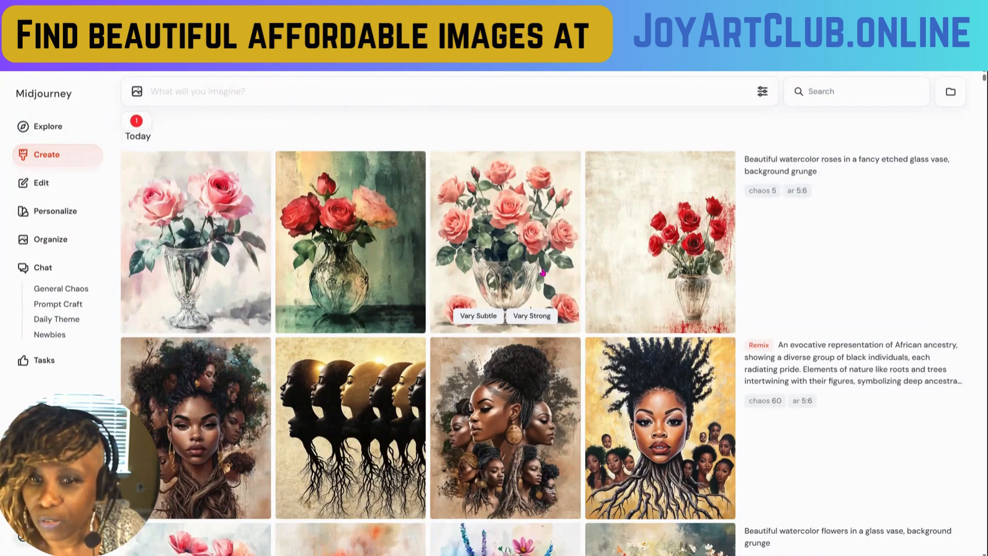
- Look through the new rose images and the earlier African ancestry and flower image sets
scroll(543, 273, "down", 5)
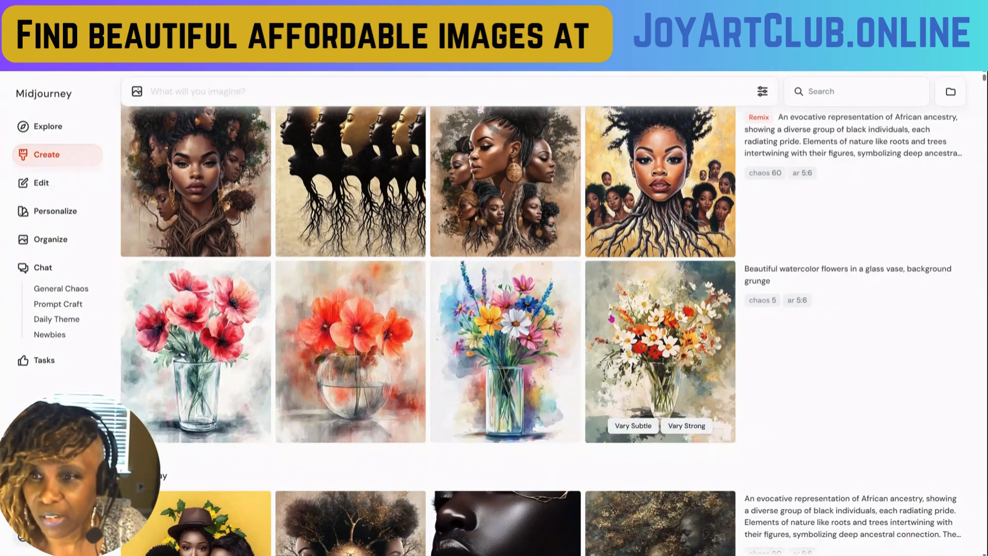
scroll(612, 319, "up", 5)
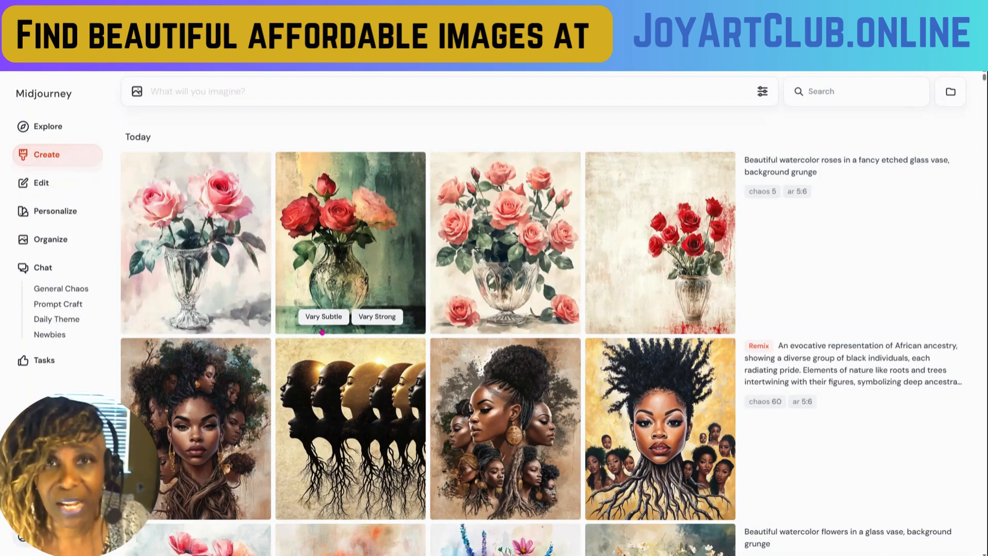
scroll(213, 395, "down", 2)
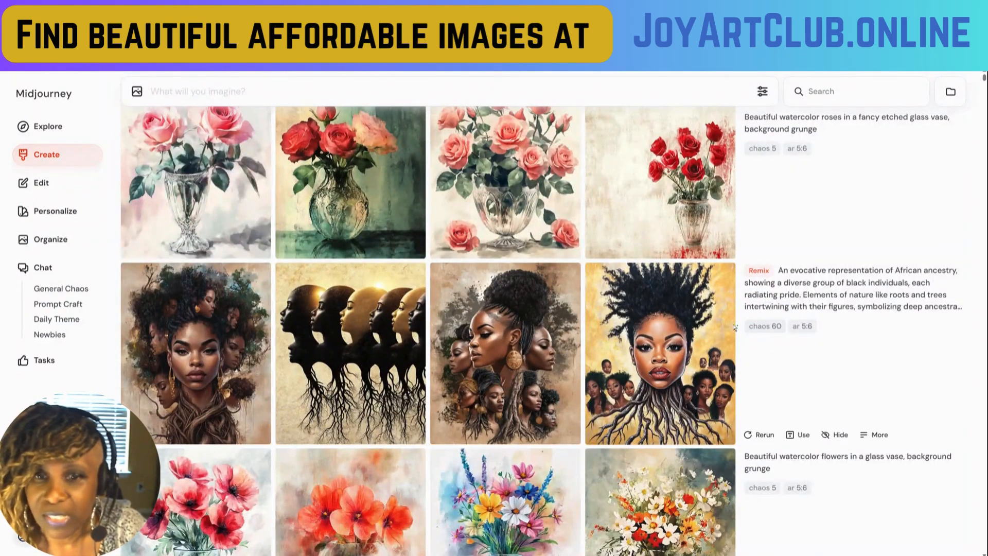
mouse_move(799, 299)
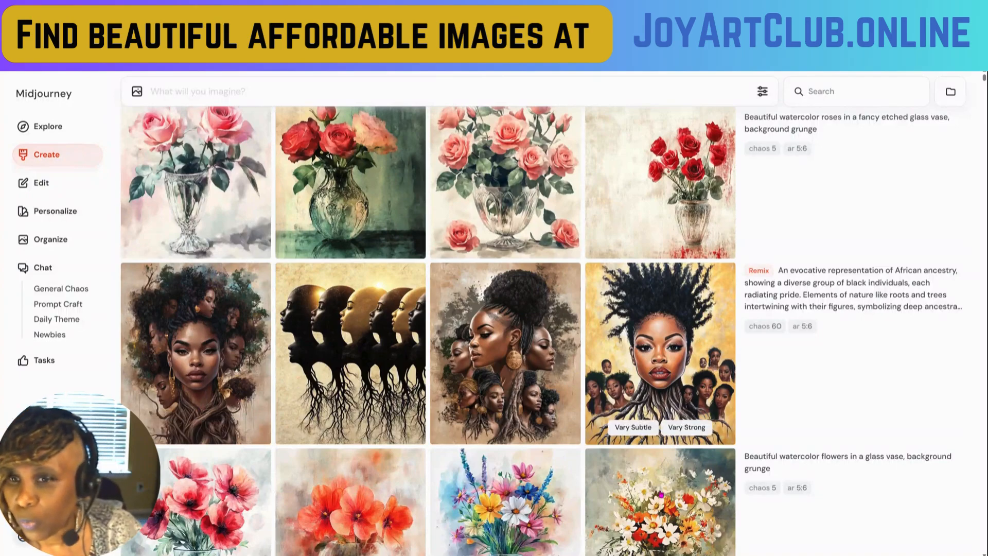
scroll(633, 380, "up", 2)
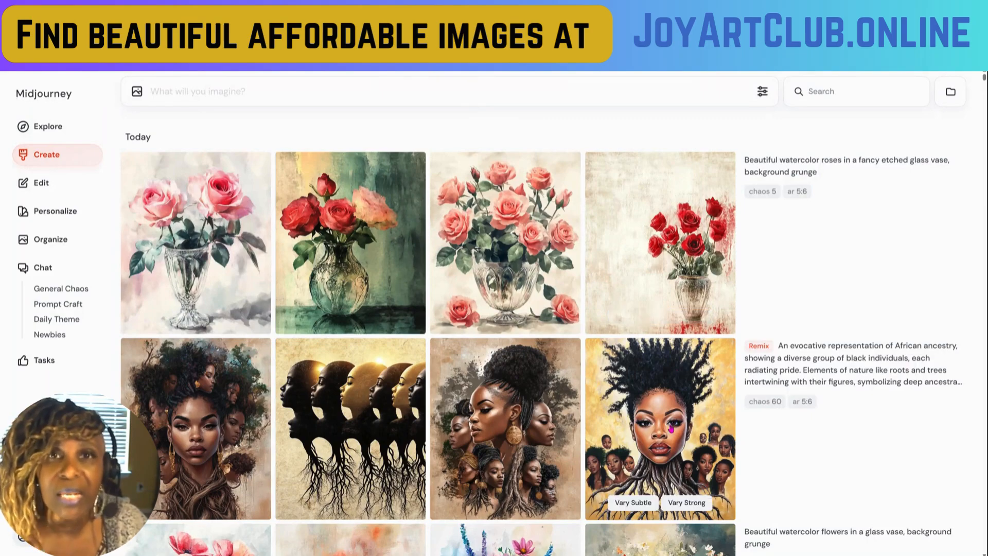
scroll(589, 417, "down", 1)
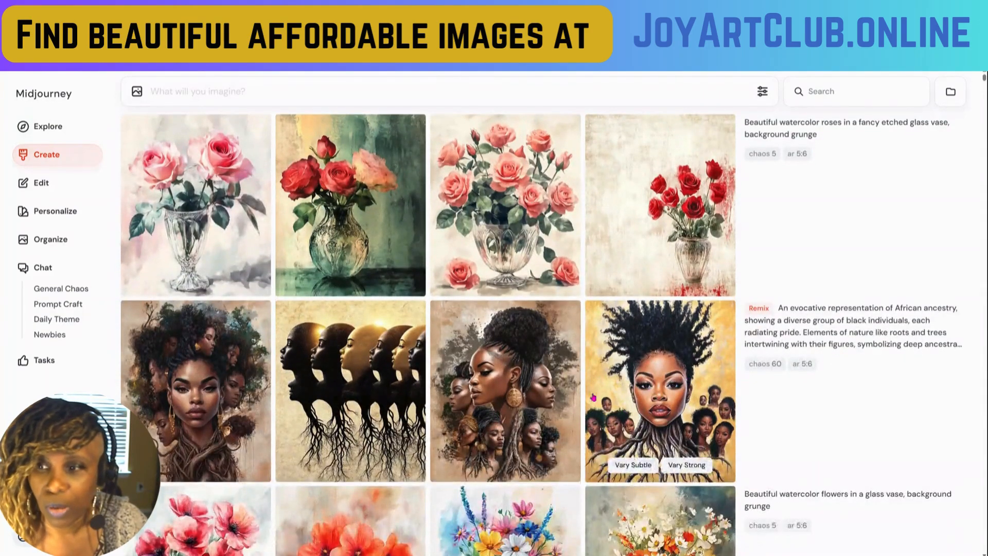
scroll(188, 416, "down", 2)
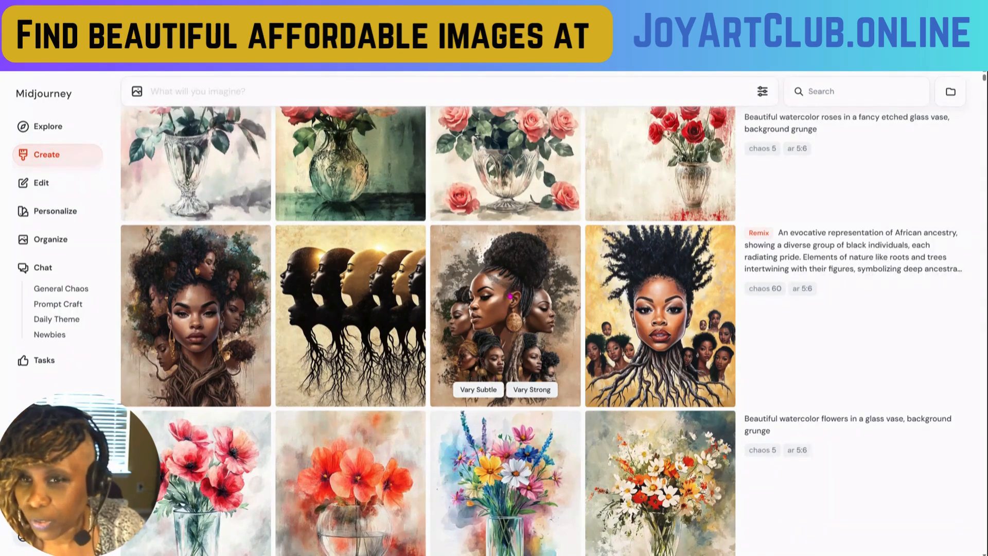
- Save the third African ancestry image, the woman in profile with a large round earring, and return to the gallery
left_click(510, 297)
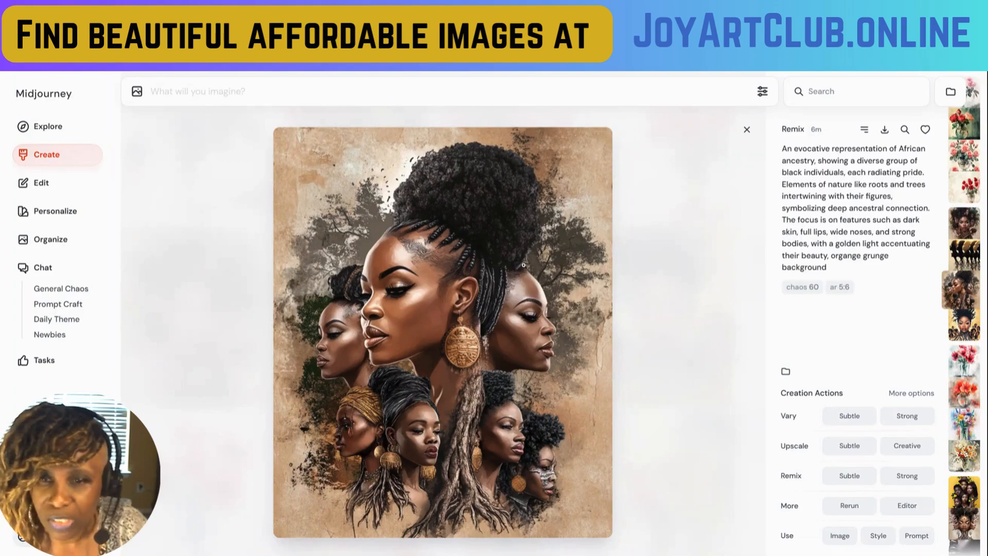
right_click(521, 228)
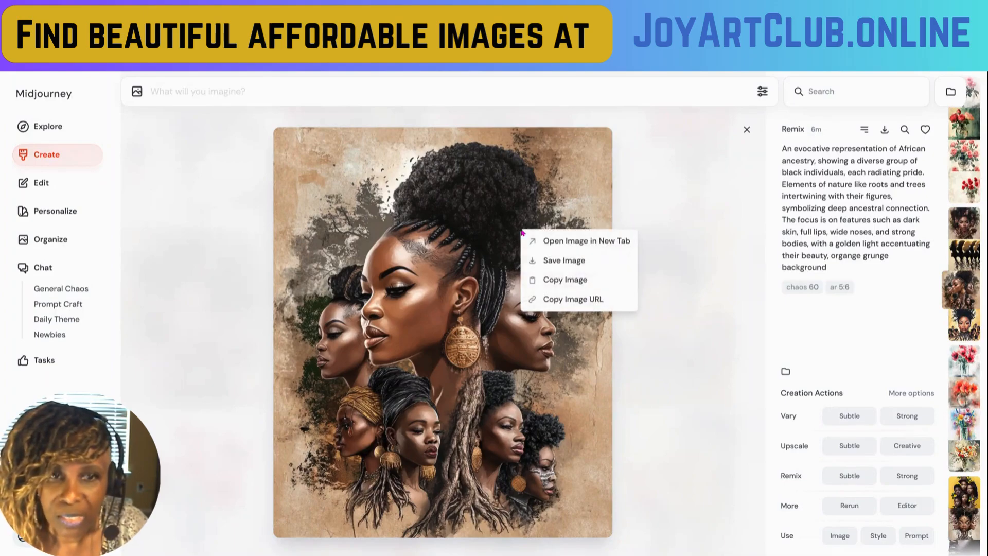
left_click(552, 261)
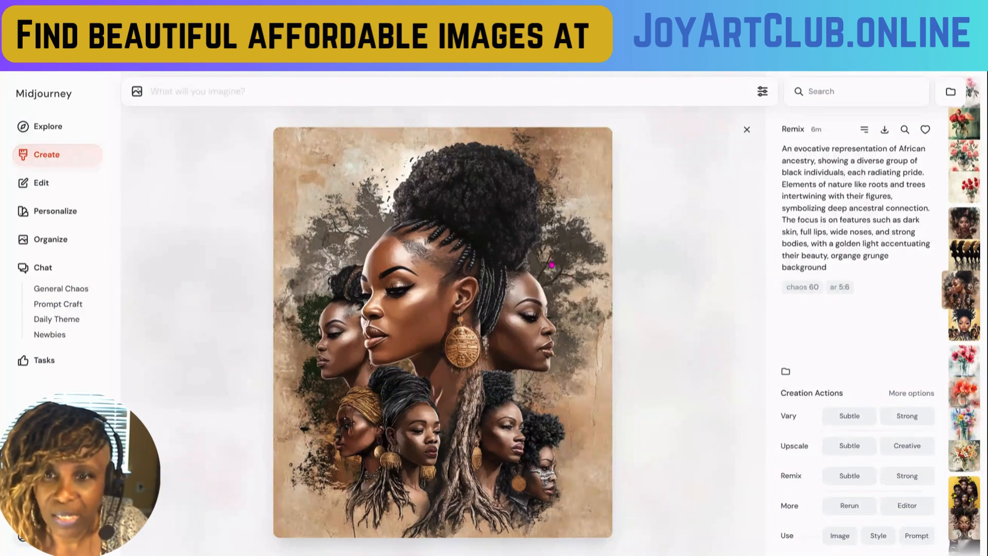
left_click(747, 130)
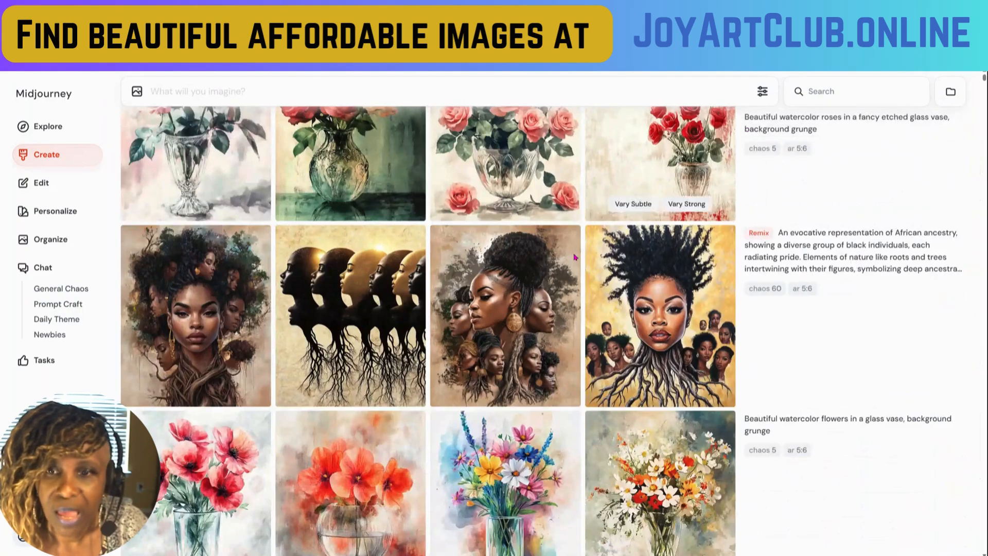
- Save the watercolor image of red-orange flowers in a round glass bowl and return to the gallery
scroll(252, 412, "down", 2)
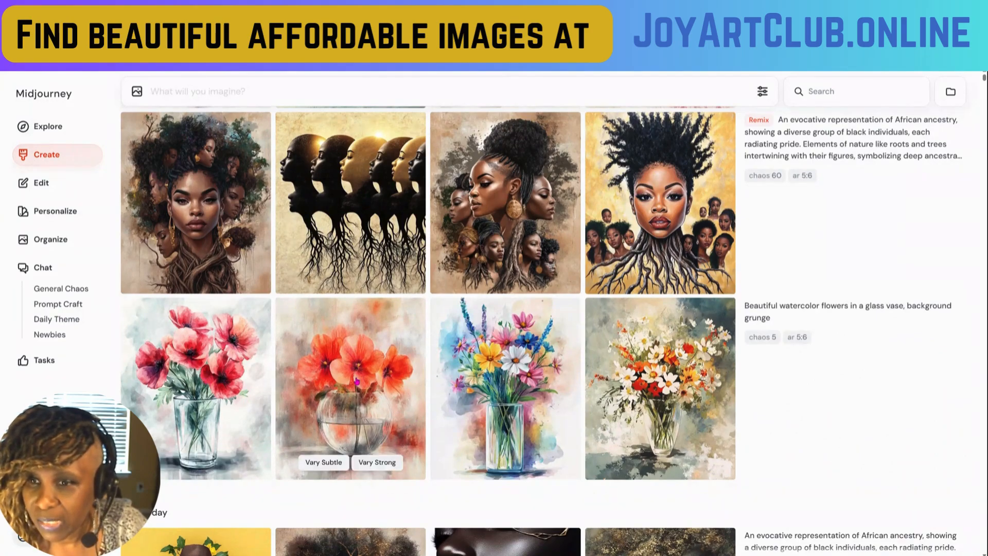
left_click(356, 381)
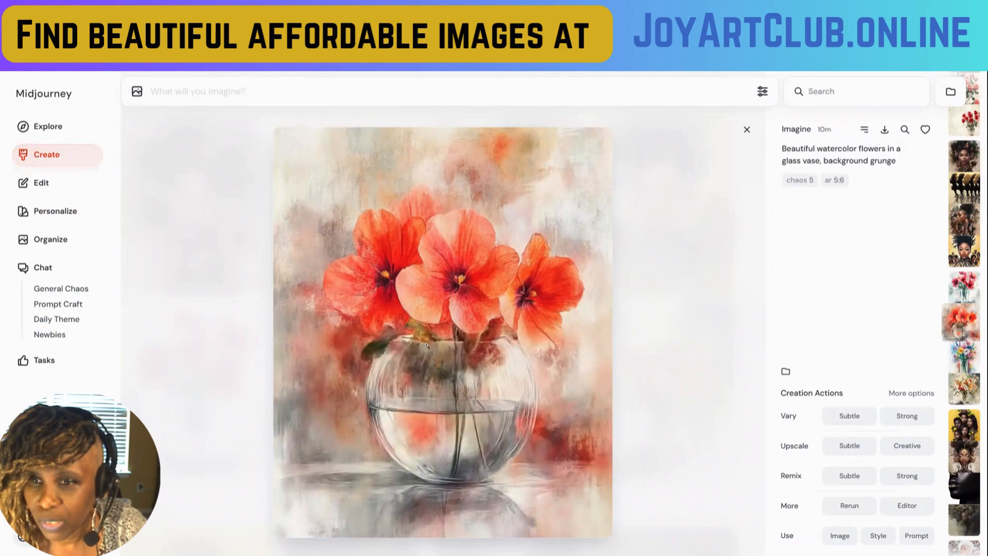
right_click(533, 284)
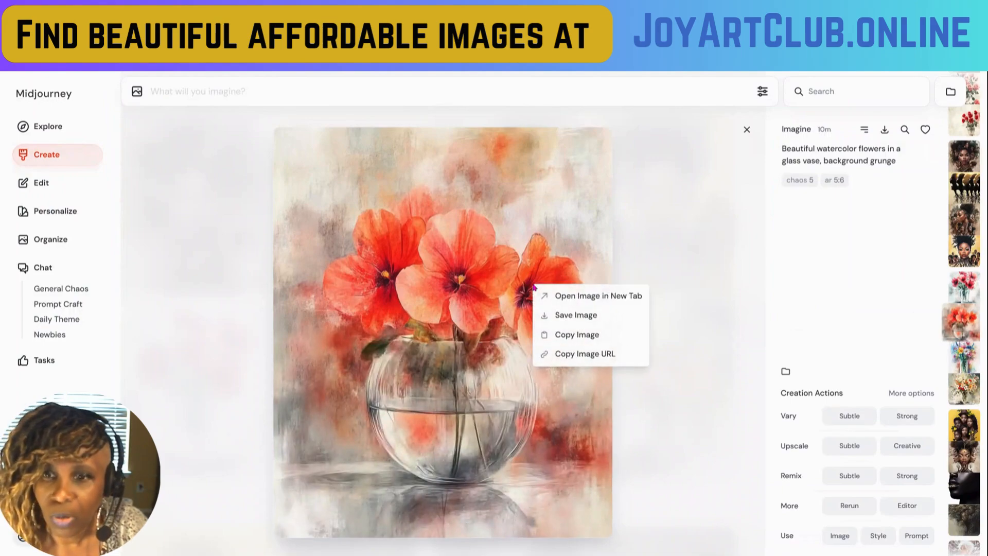
right_click(486, 240)
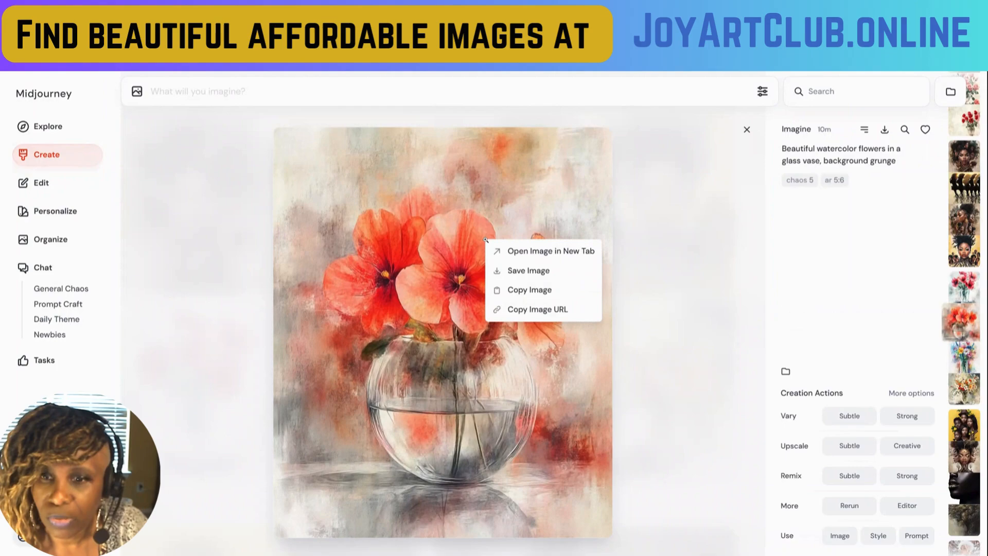
left_click(530, 271)
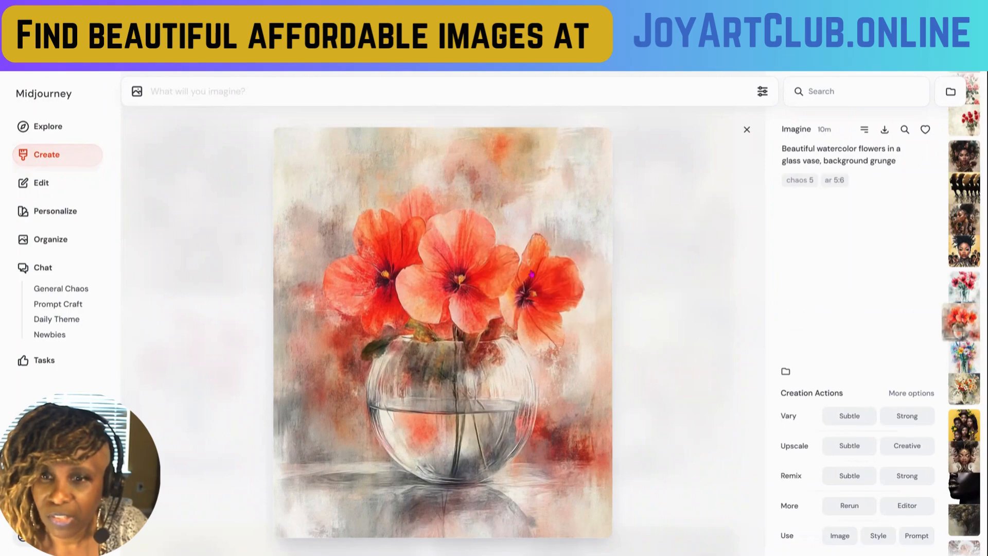
left_click(747, 131)
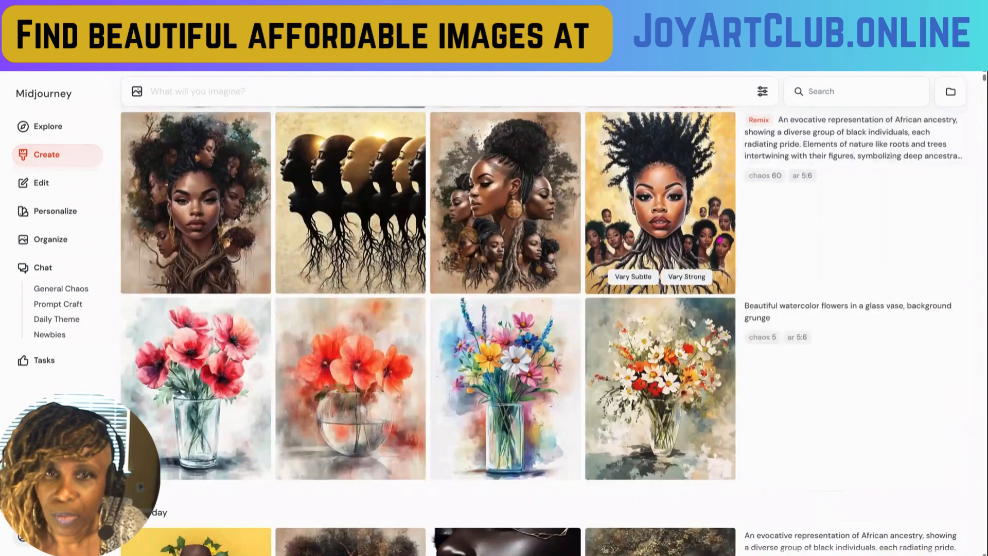
- Save the image of red and peach roses in an etched vase against the green background and close its view
scroll(657, 238, "up", 1)
scroll(654, 237, "up", 3)
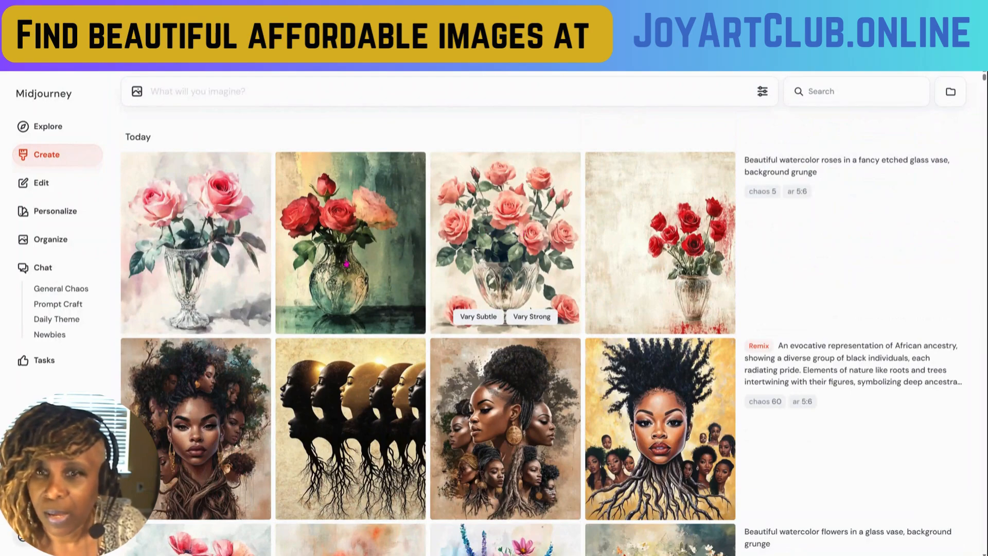
left_click(360, 265)
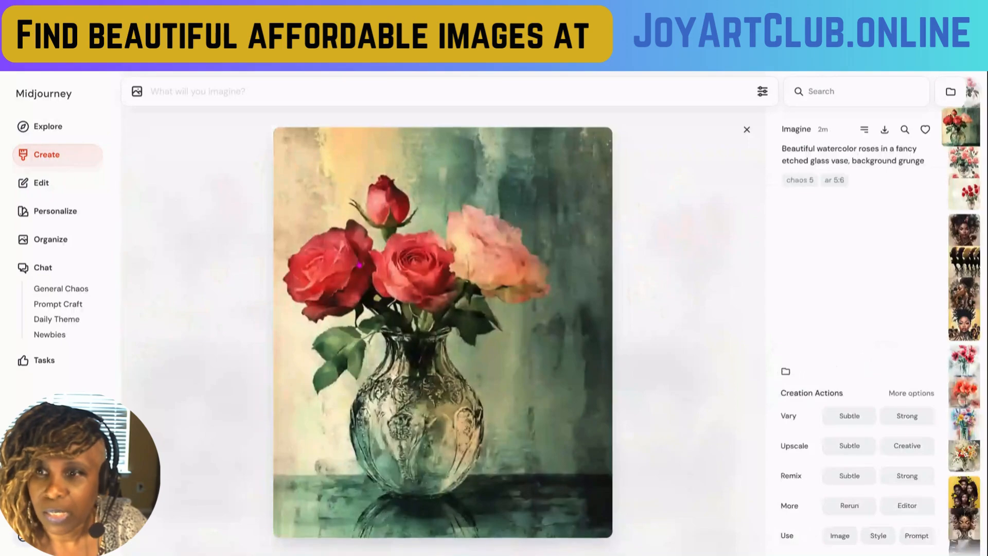
right_click(490, 295)
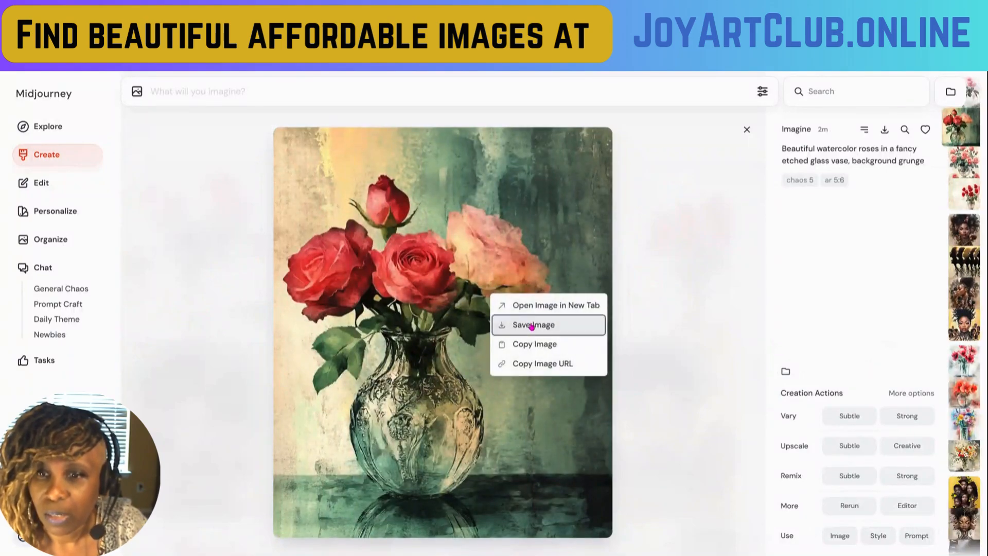
left_click(531, 323)
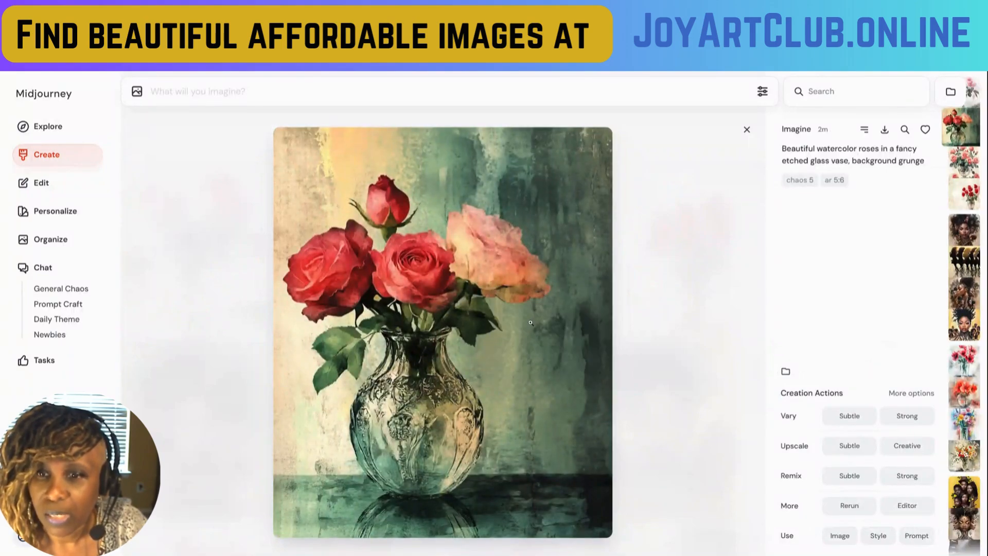
left_click(746, 130)
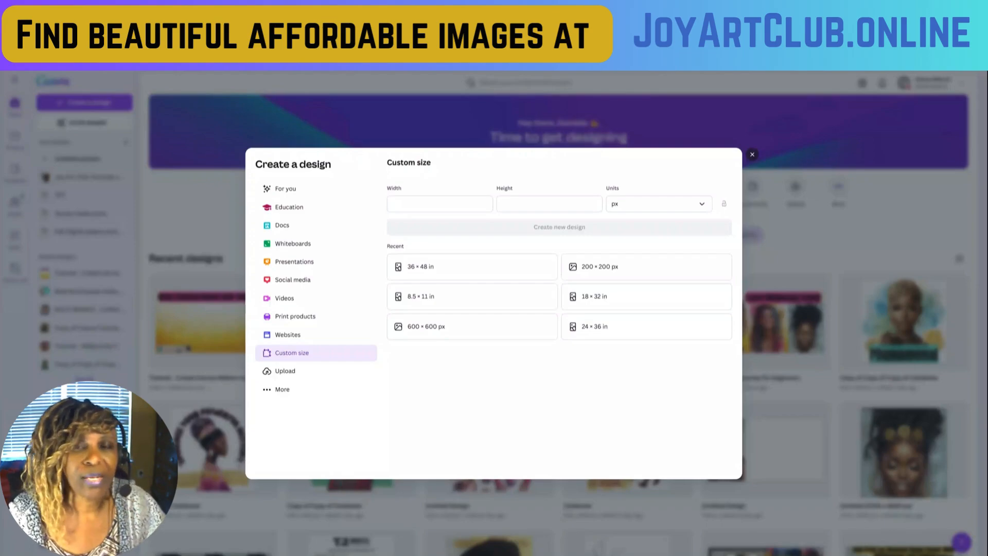
- In Canva, enter 20 by 24 px as the custom design size
left_click(411, 203)
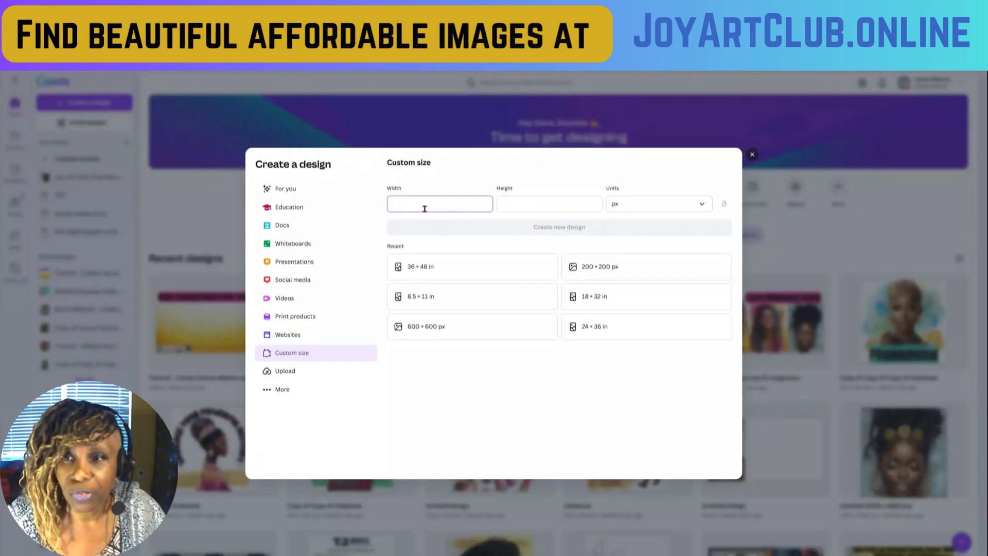
type("20")
left_click(534, 205)
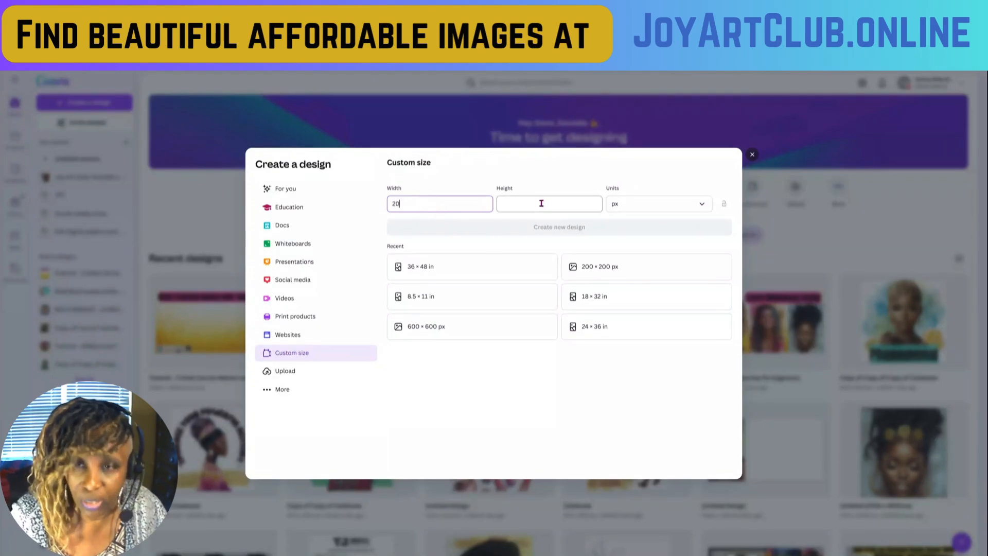
type("24")
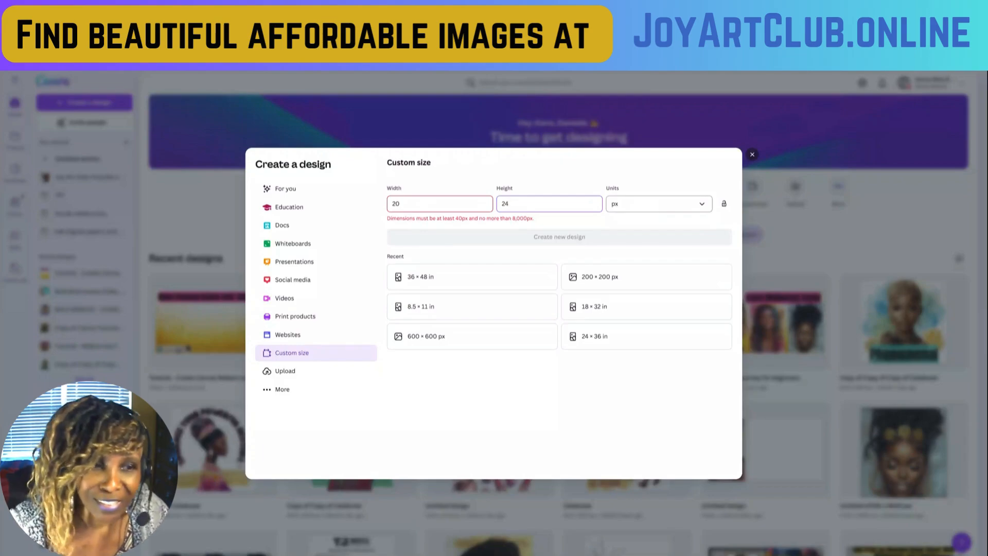
- Change the custom size units to inches, set the width to 20 and height to 24, and create the design
left_click(654, 205)
left_click(617, 246)
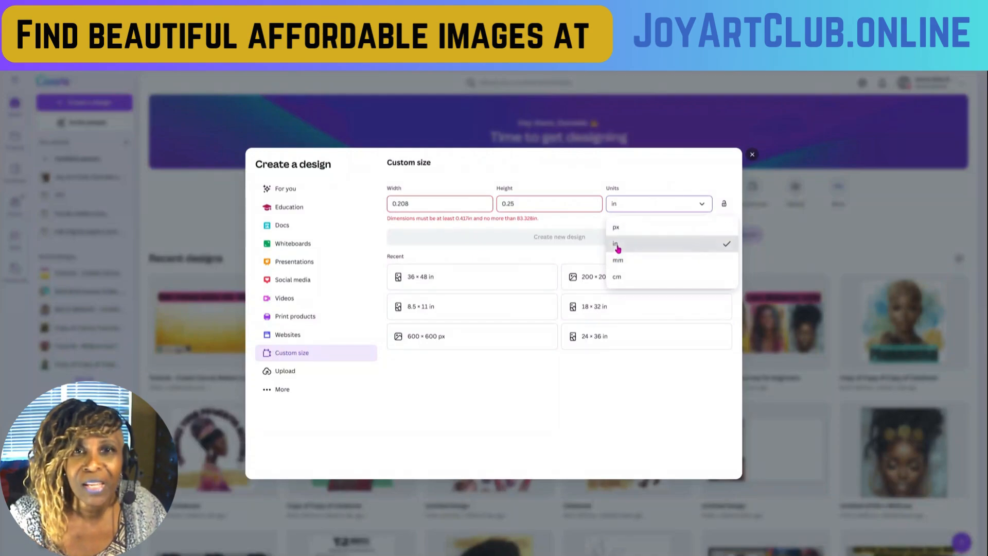
left_click_drag(417, 203, 328, 218)
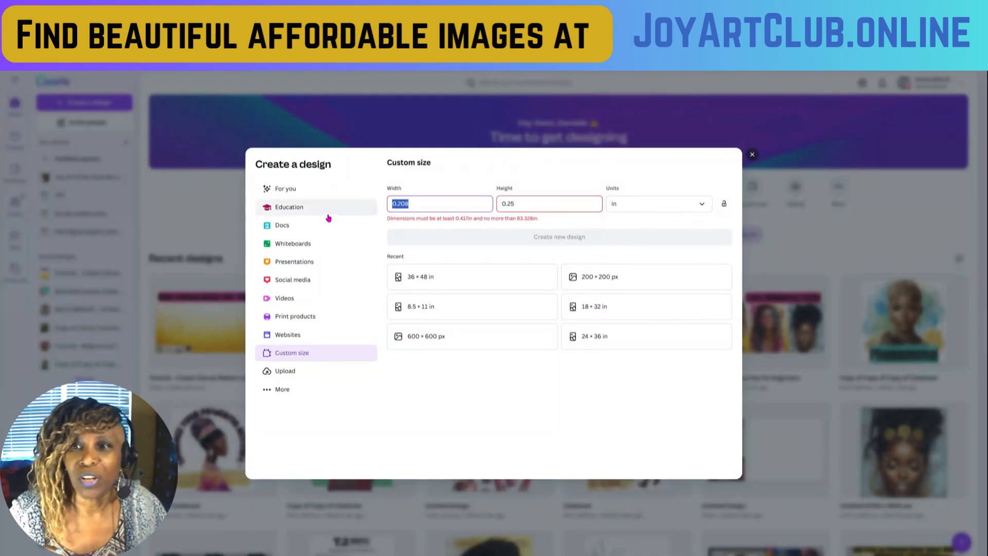
type("20")
left_click_drag(534, 209, 507, 209)
type("24")
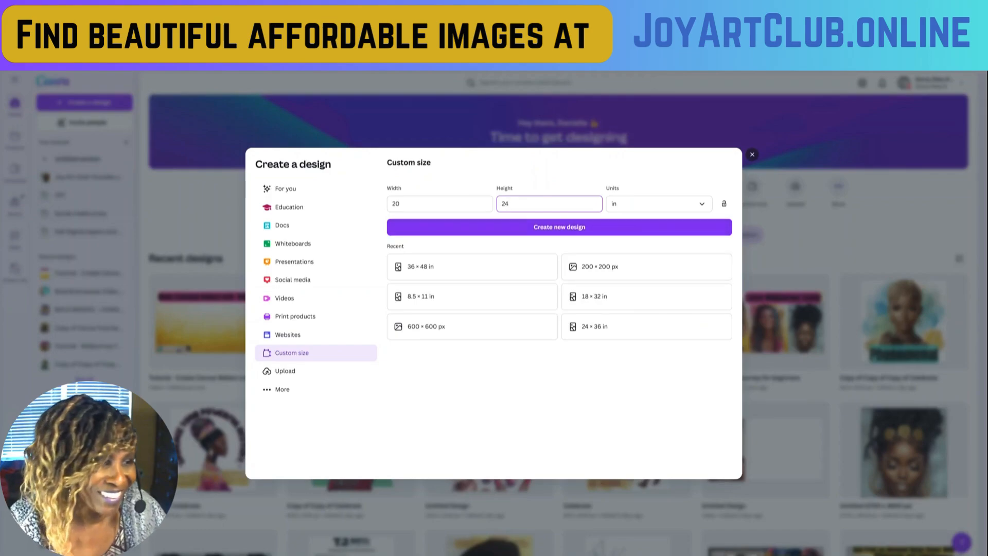
key("Return")
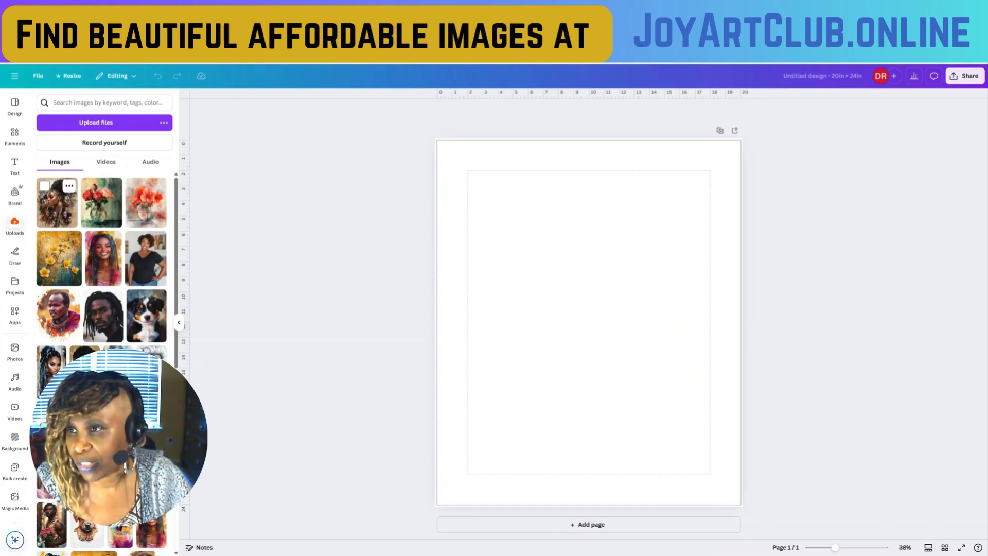
- Place the uploaded women's portrait collage at the page's upper-left corner and enlarge it to fill page 1
left_click(62, 215)
left_click_drag(599, 302, 549, 243)
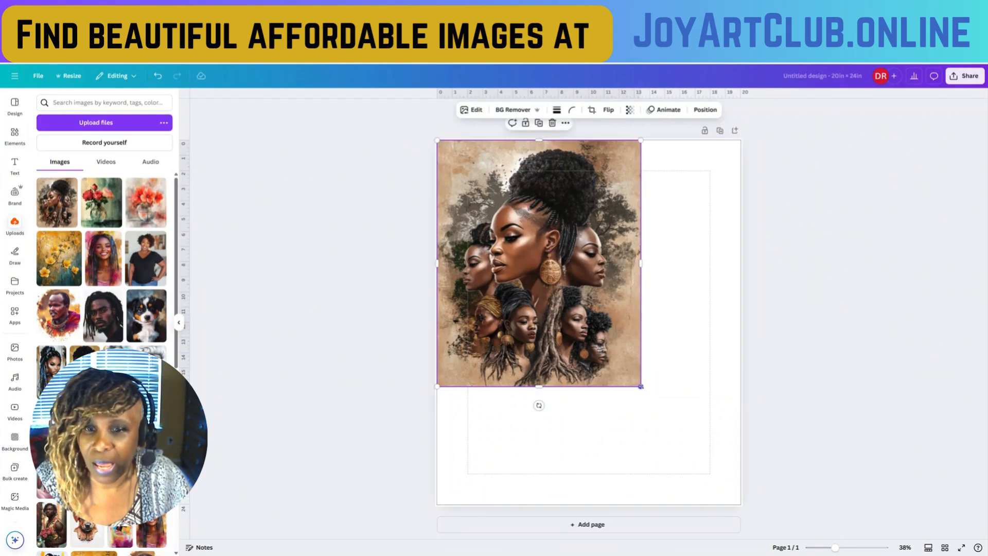
left_click_drag(700, 443, 756, 495)
left_click(796, 415)
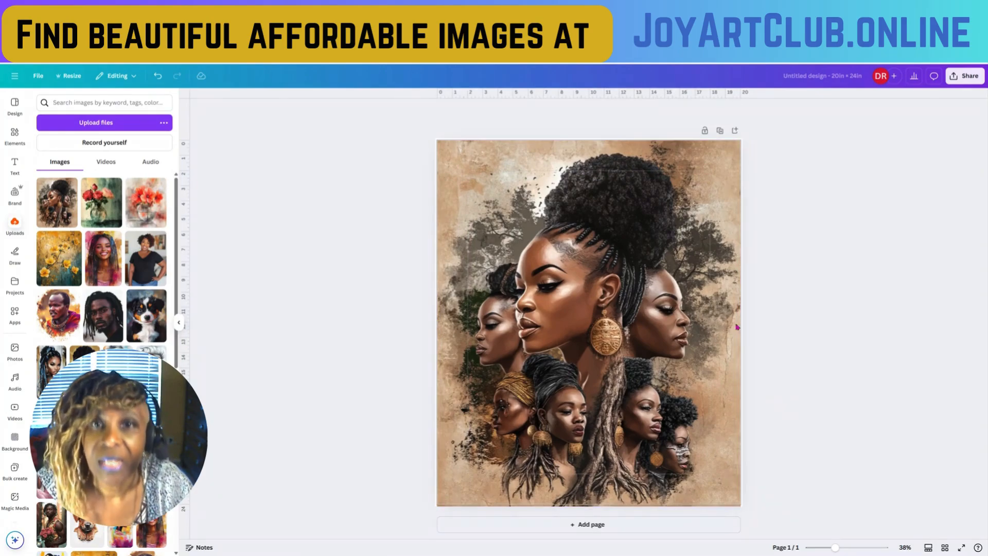
- Add a second page and fill it with the uploaded image of red and peach roses in a glass vase
left_click(600, 529)
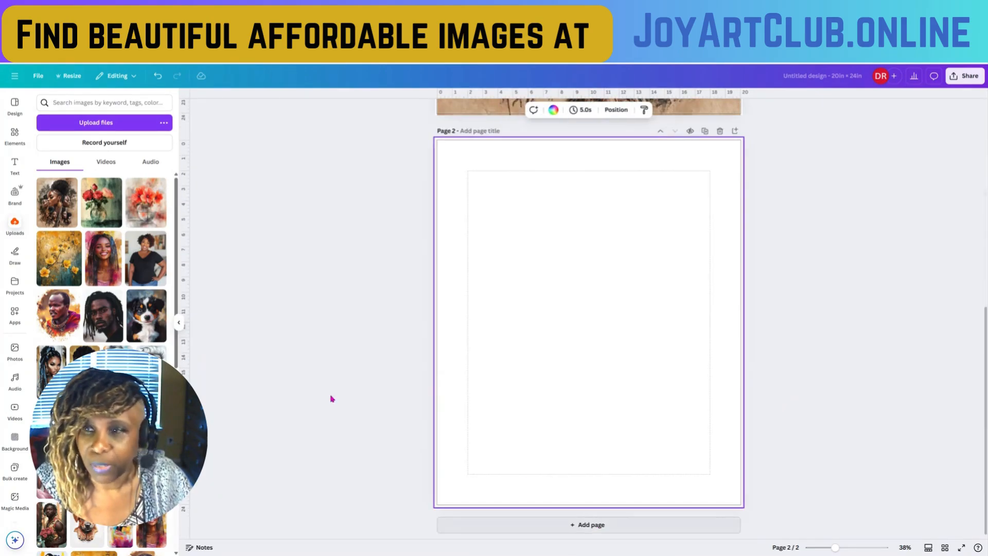
left_click(102, 202)
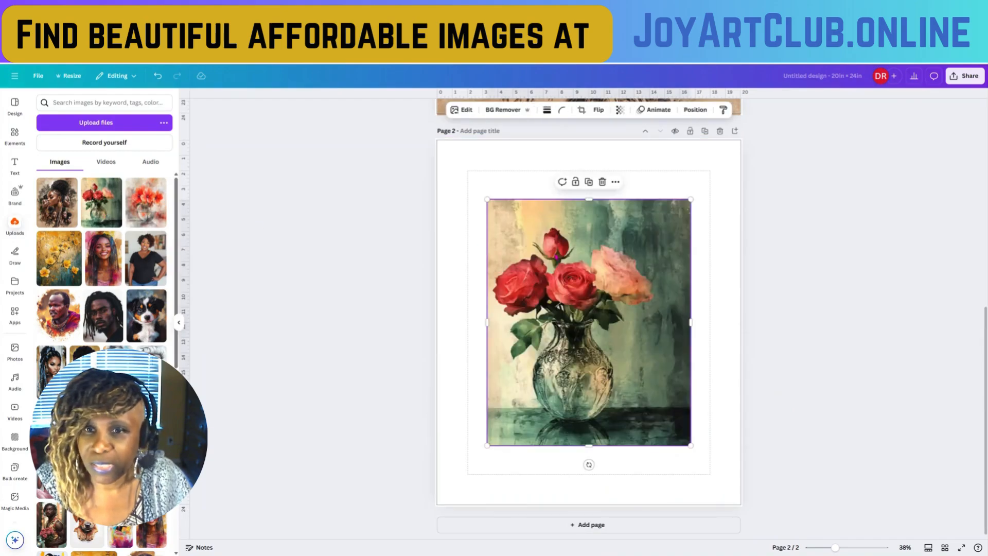
mouse_move(524, 218)
left_mouse_down()
mouse_move(510, 196)
mouse_move(529, 218)
mouse_move(514, 205)
left_mouse_up()
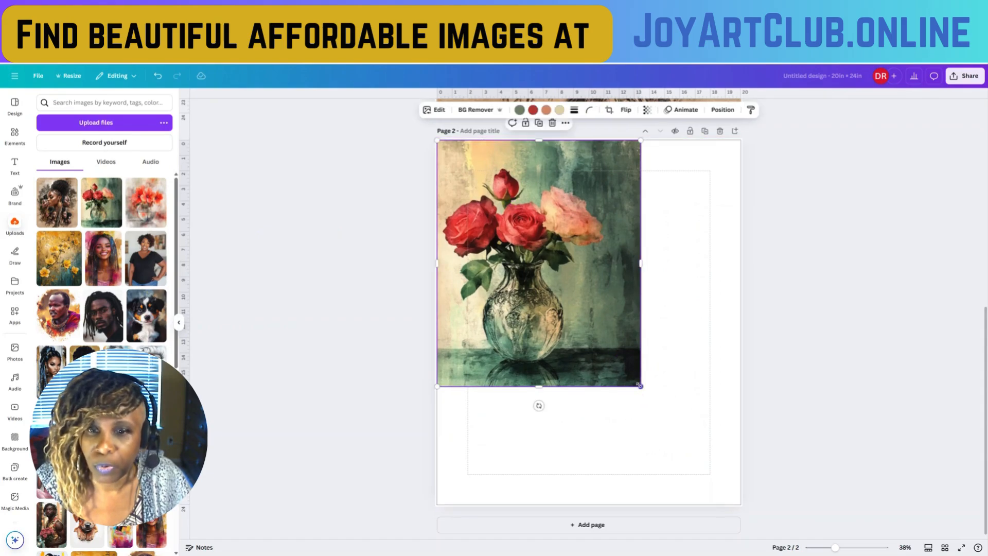
left_click_drag(641, 386, 751, 499)
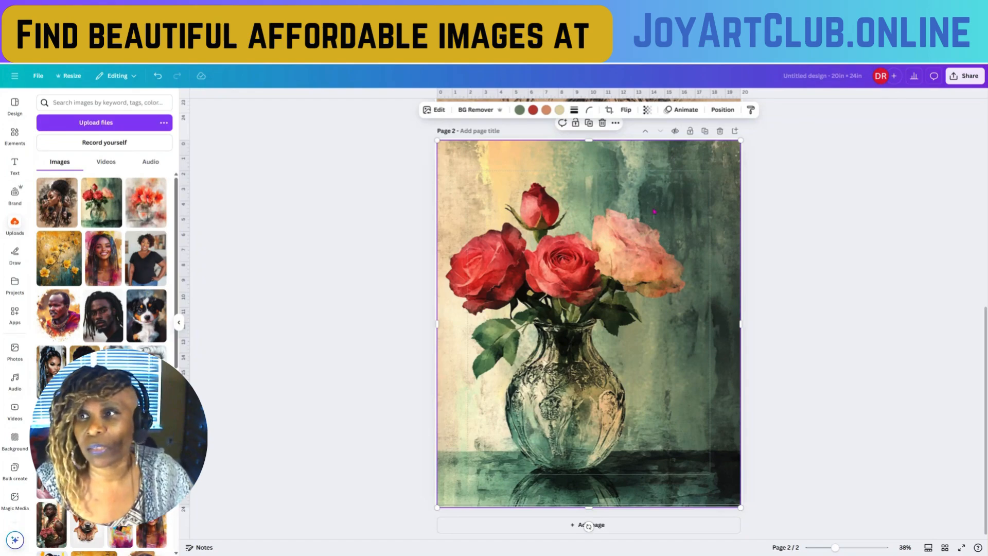
left_click_drag(588, 219, 557, 206)
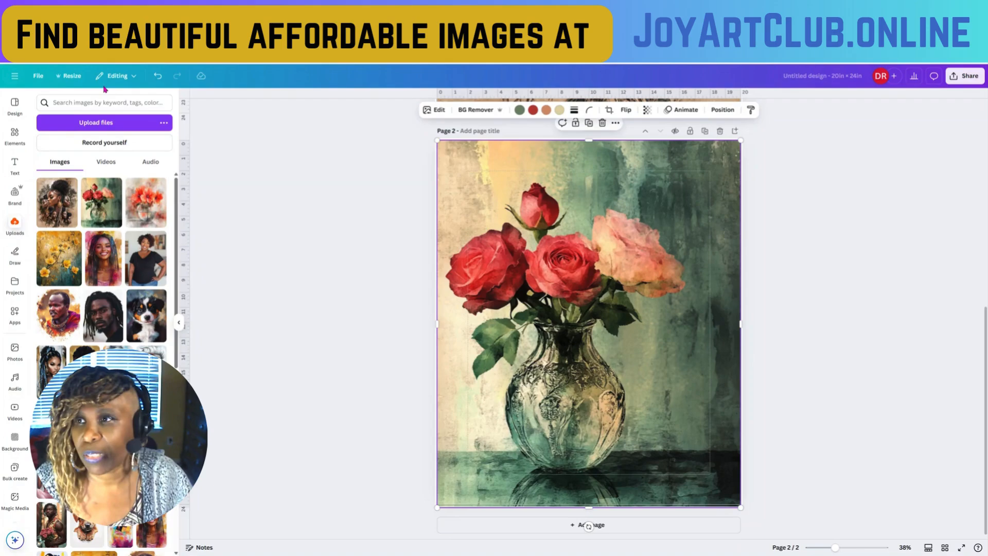
- Turn off the display of margins and print bleed for the design
left_click(38, 77)
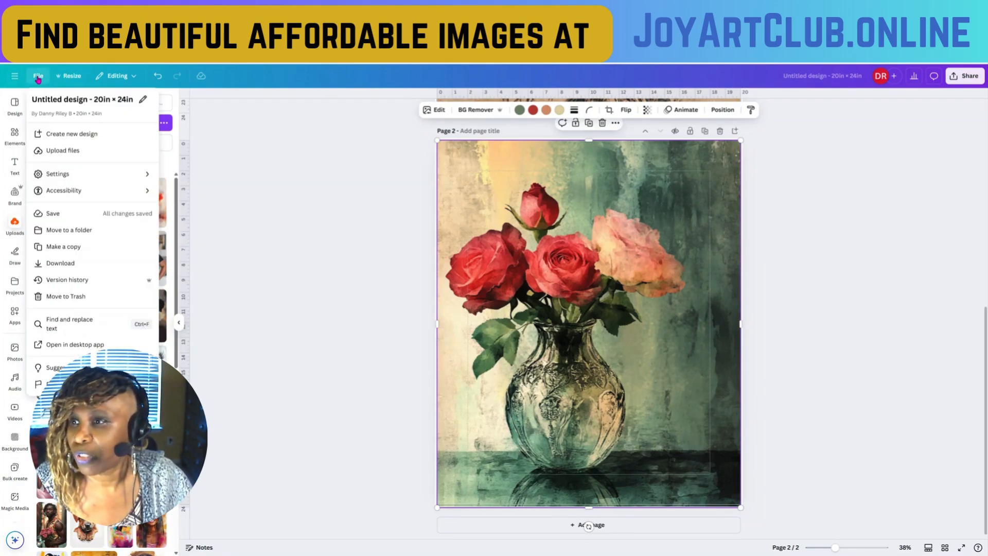
left_click(72, 181)
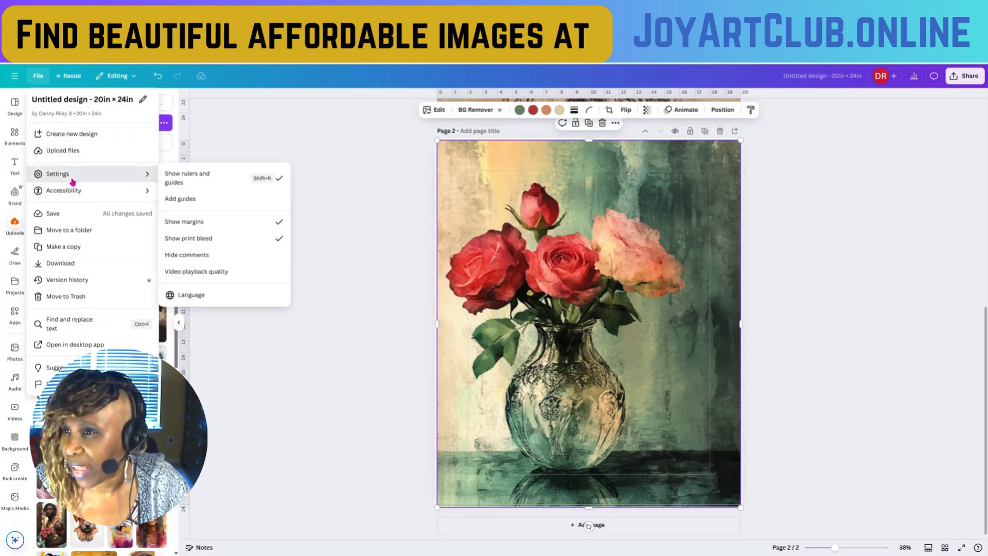
left_click(227, 223)
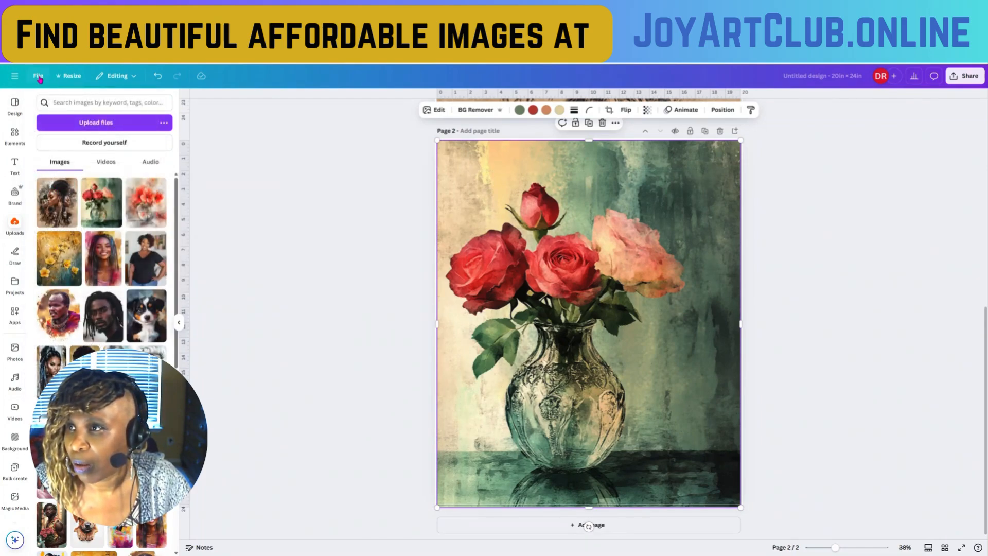
left_click(38, 77)
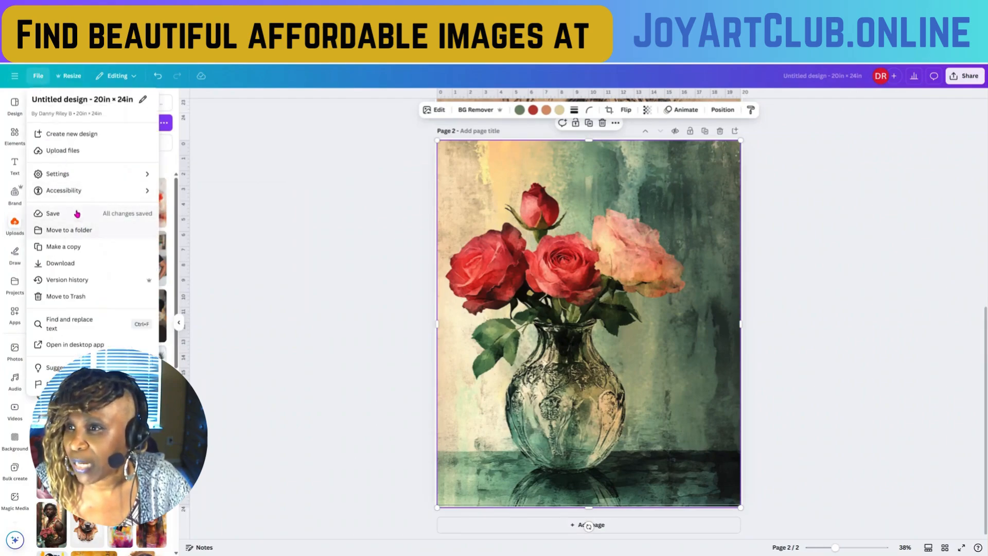
mouse_move(76, 180)
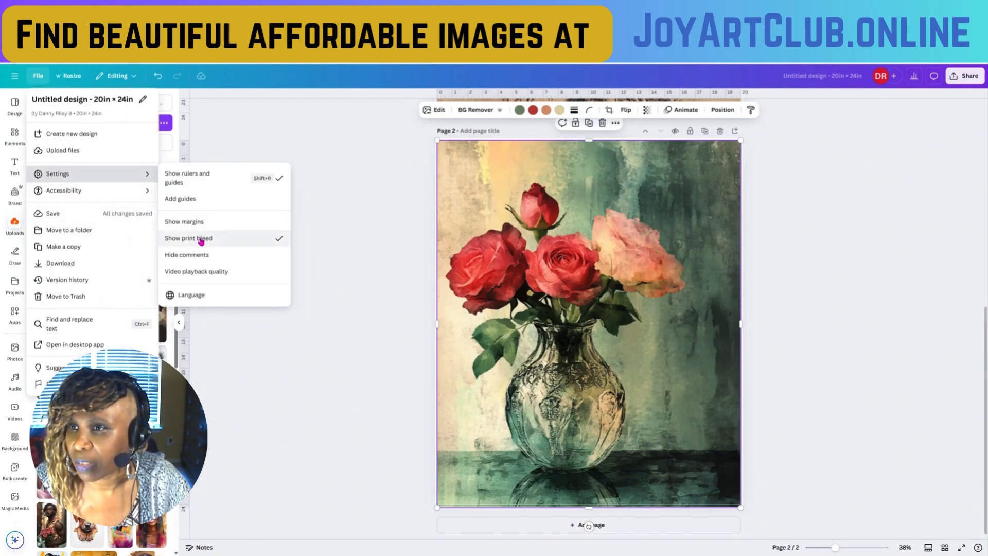
left_click(201, 241)
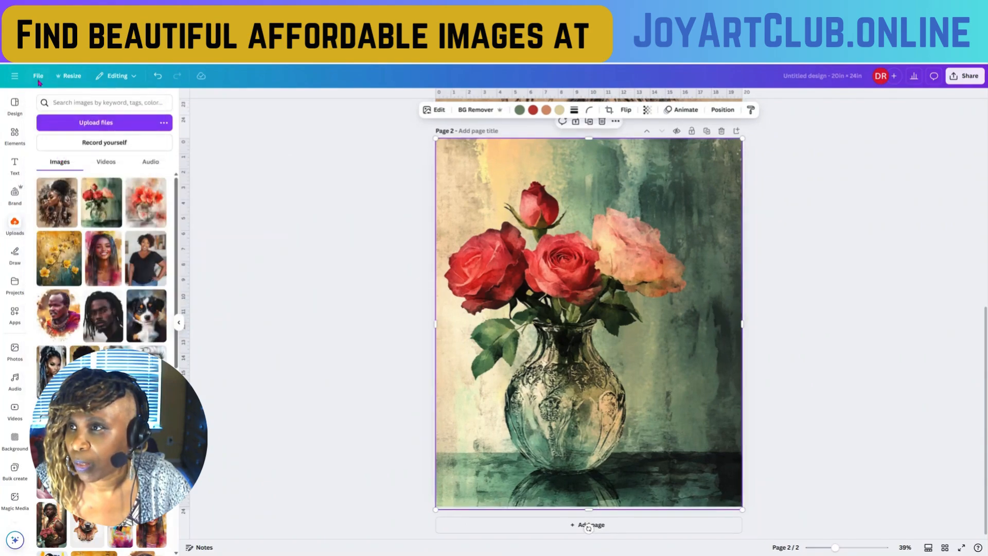
- Hide the rulers and guides and deselect the roses image
left_click(38, 78)
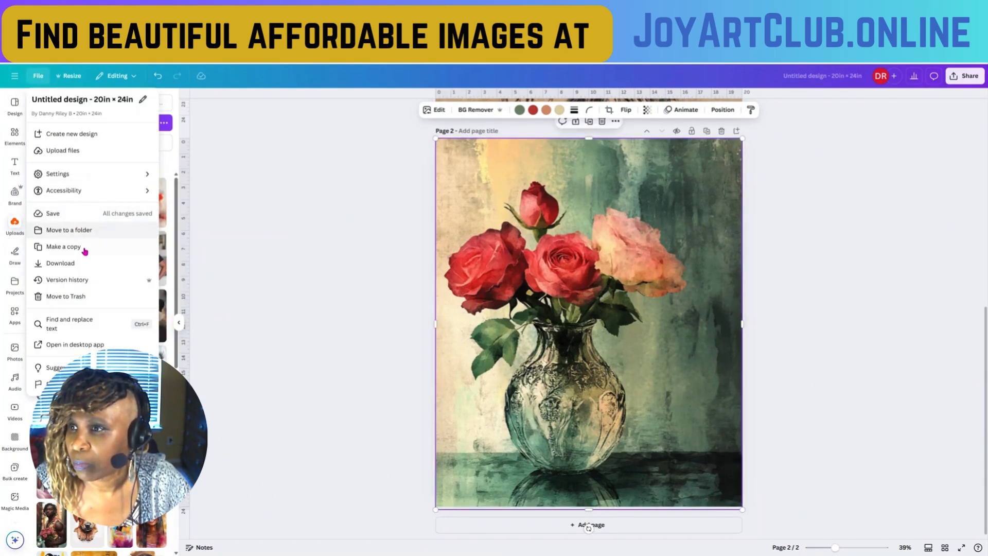
mouse_move(122, 175)
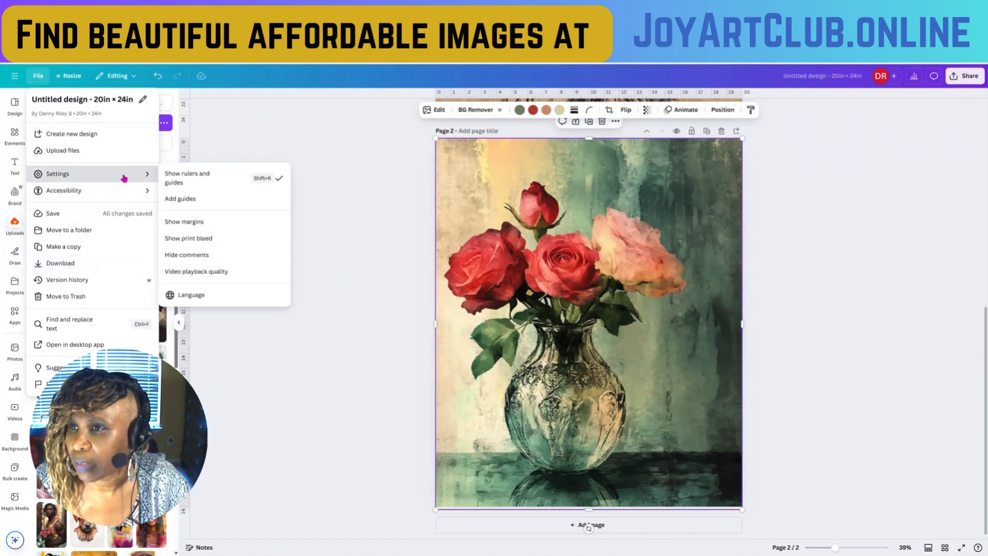
left_click(187, 177)
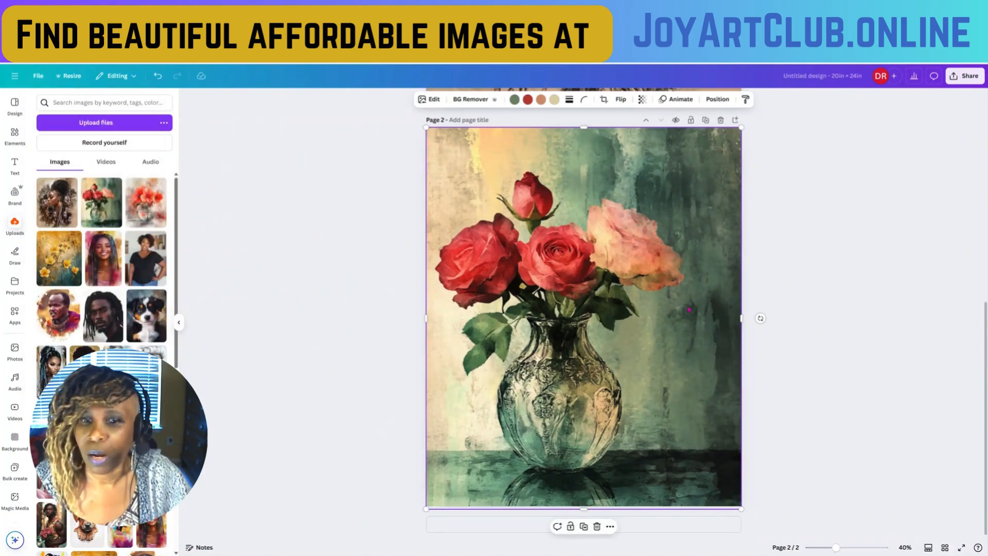
left_click(845, 364)
- Add a third page and place the uploaded image of red-orange flowers in a round bowl at its upper-left corner
scroll(745, 234, "up", 5)
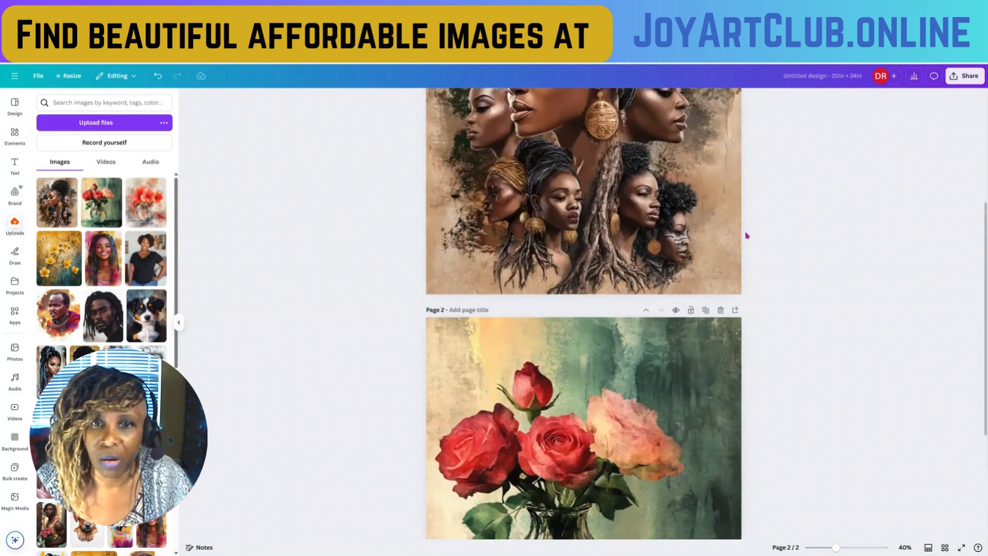
scroll(715, 207, "down", 5)
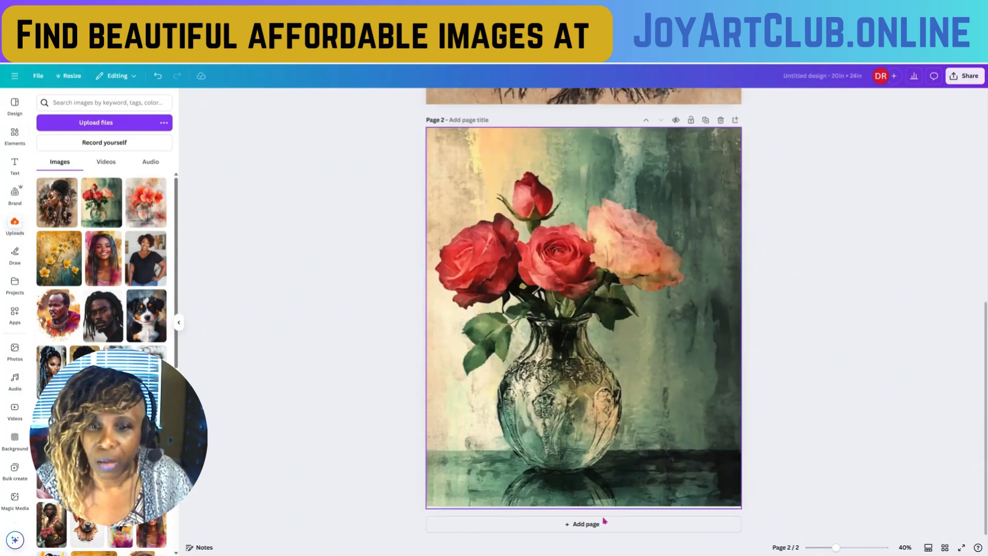
left_click(587, 525)
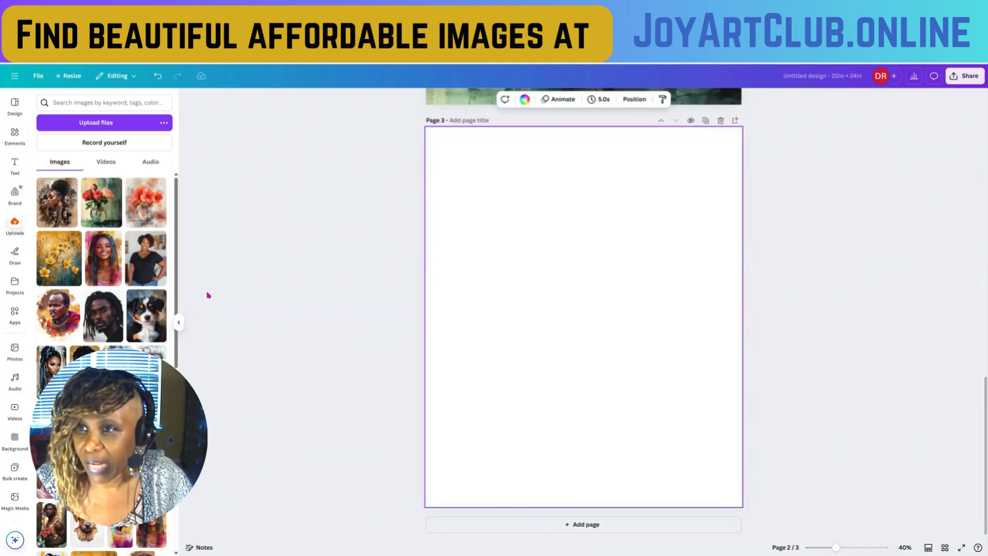
left_click_drag(576, 316, 526, 260)
- Set the red-orange flowers image as the background of page 3
right_click(526, 260)
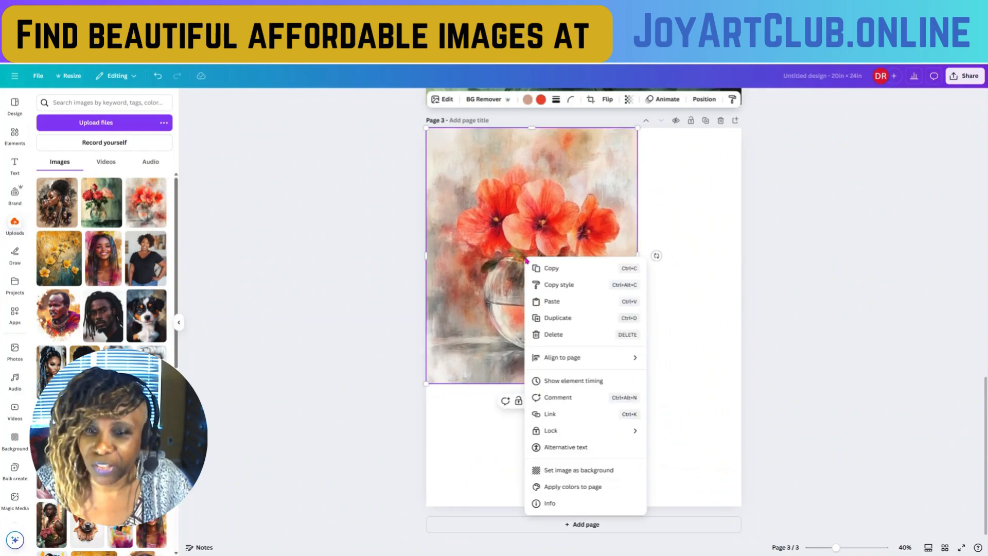
left_click(587, 181)
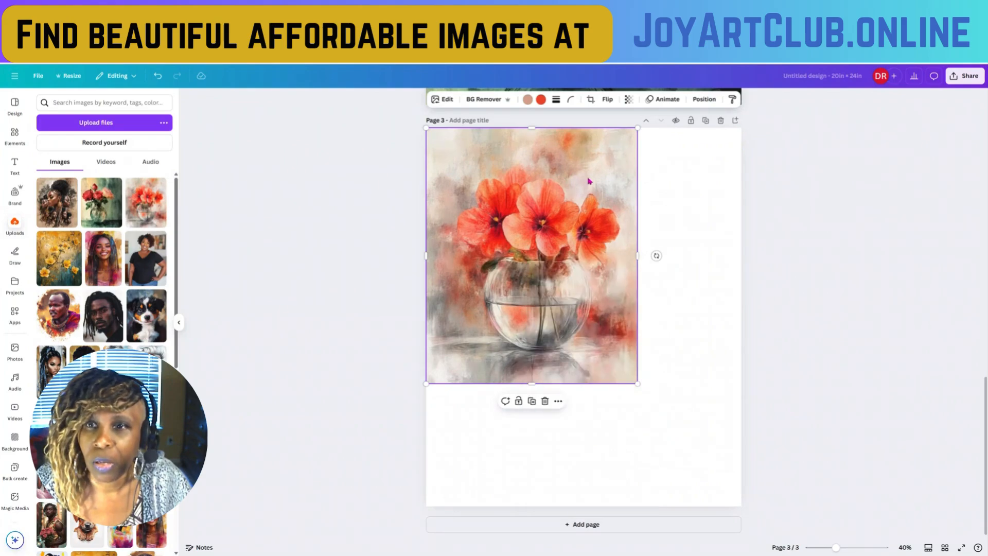
left_click(559, 402)
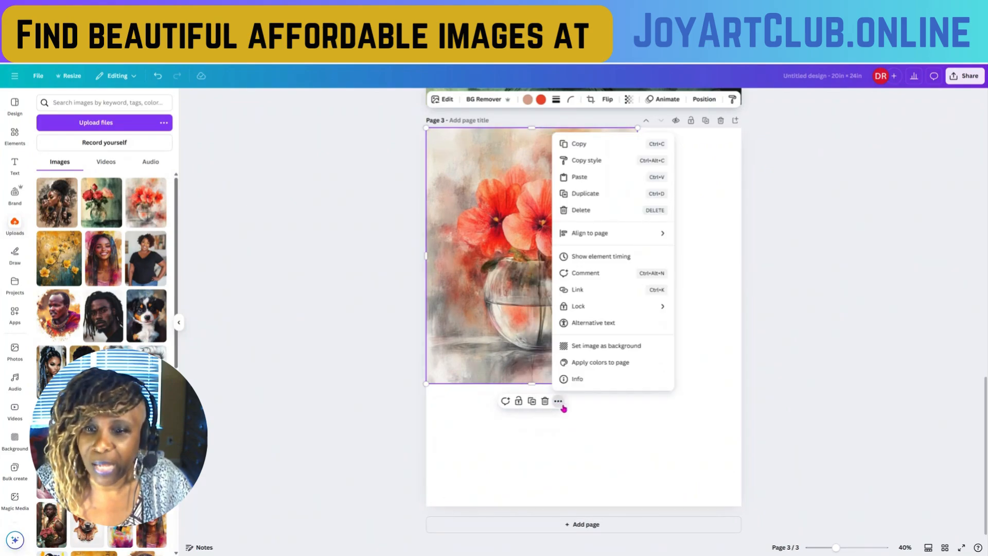
left_click(590, 347)
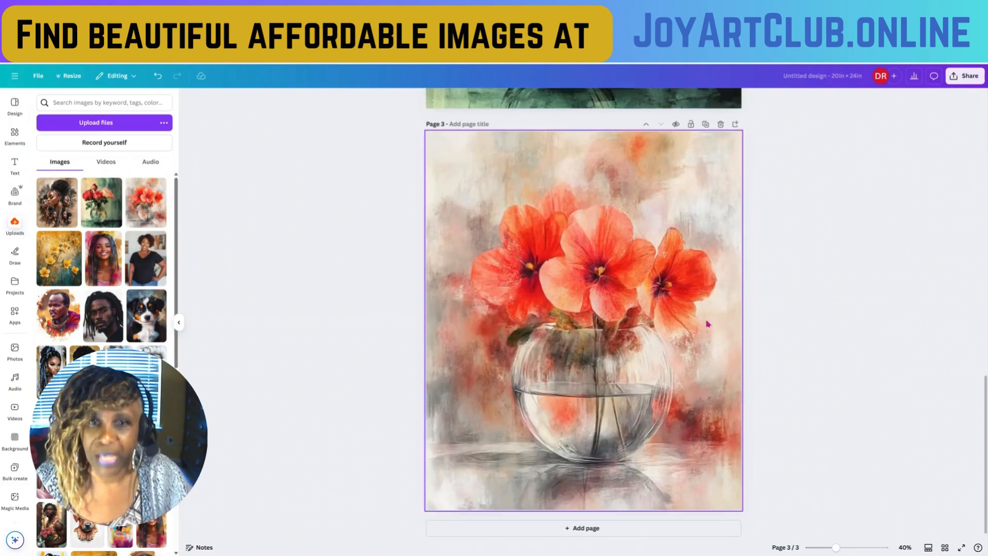
- Return to page 1 with the women's portrait collage and duplicate that page
scroll(706, 322, "up", 5)
scroll(682, 307, "up", 9)
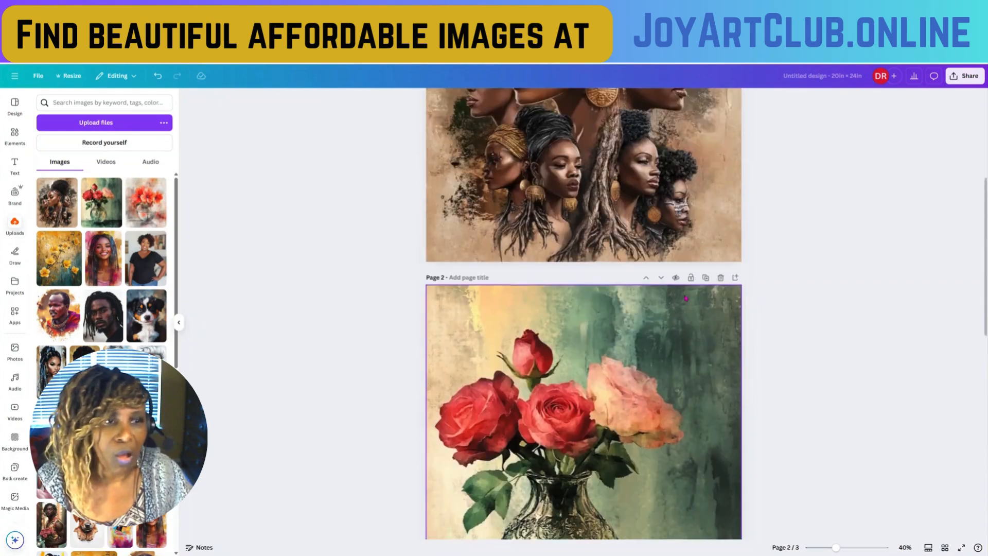
scroll(685, 298, "up", 1)
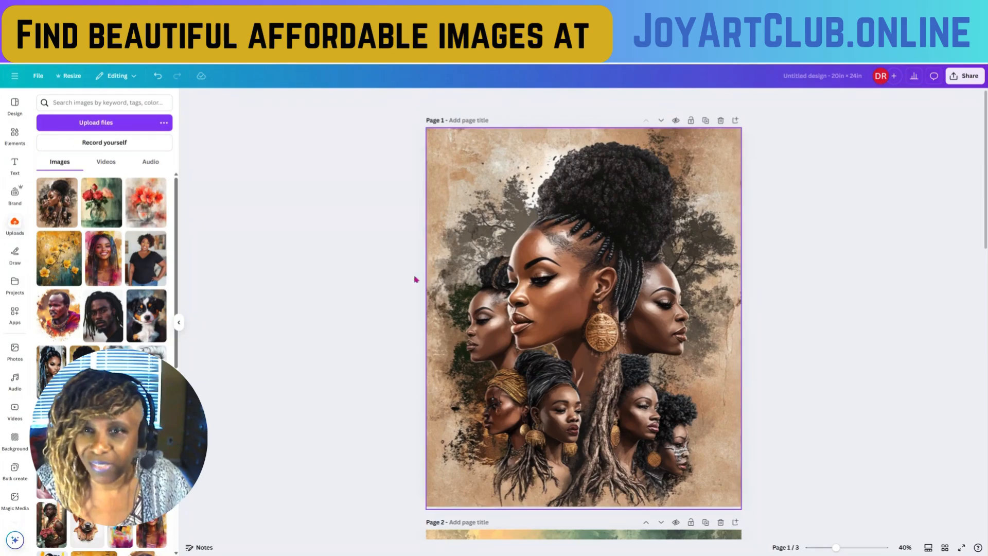
left_click(615, 289)
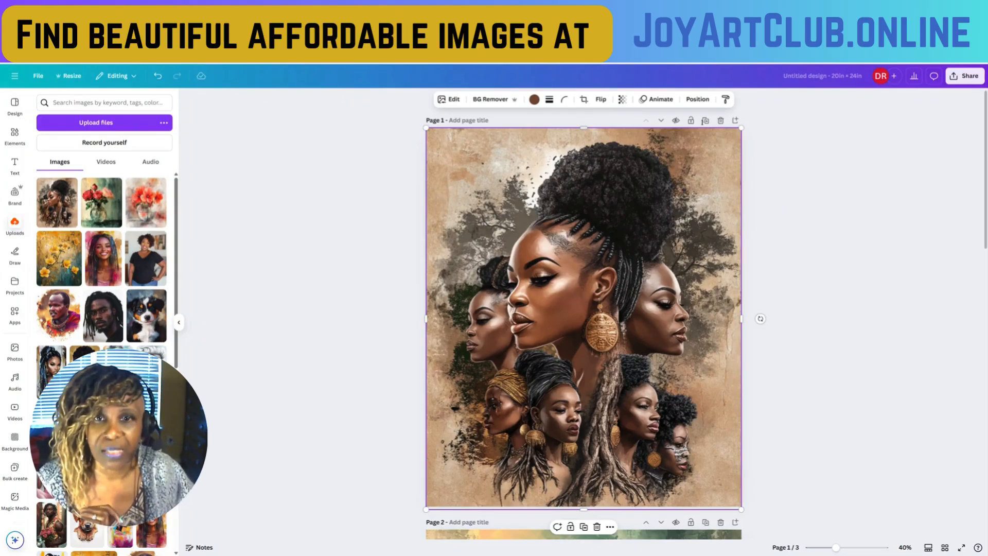
left_click(706, 122)
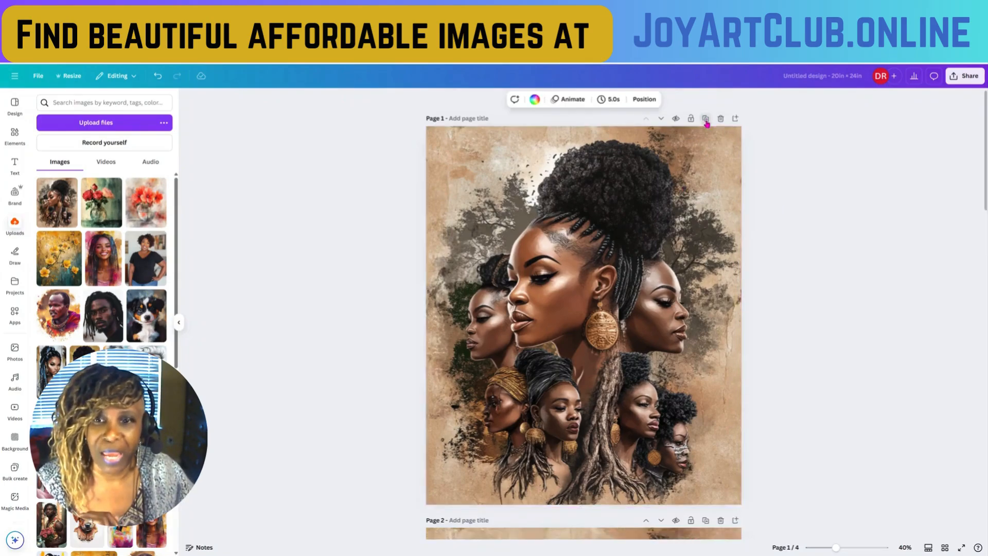
scroll(689, 226, "up", 5)
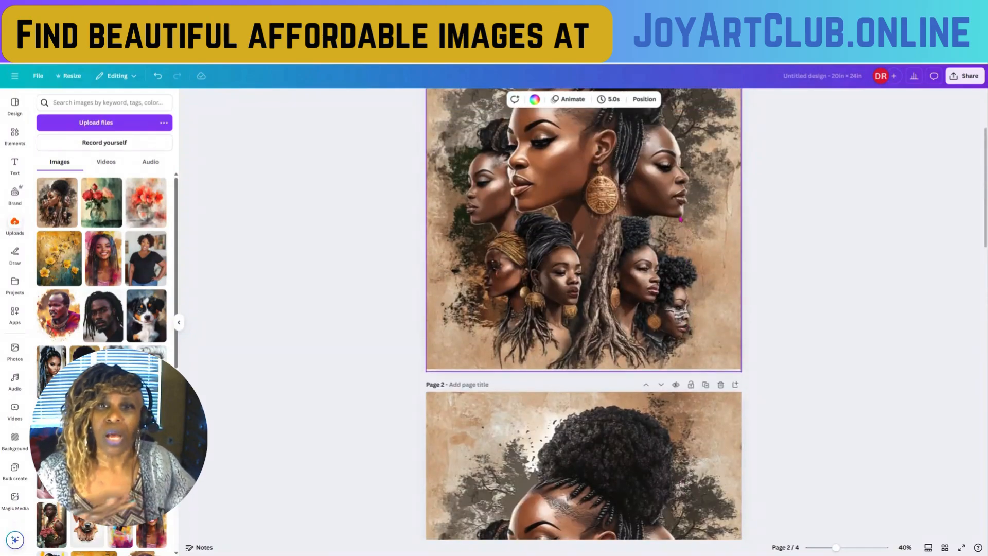
- Open page 1's portrait collage in Magic Grab and mark all the women, including the large afro and hanging braids, for grabbing
left_click(648, 216)
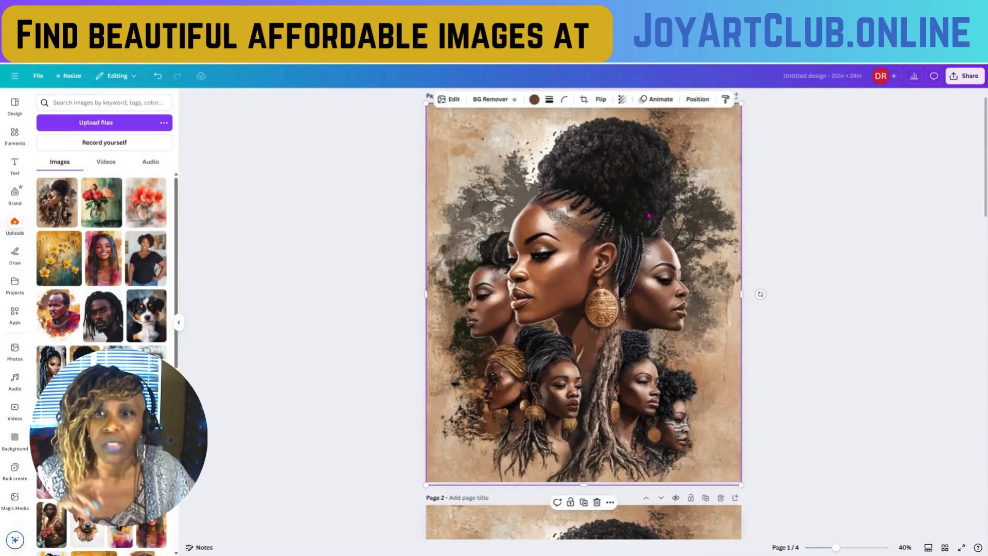
left_click(454, 103)
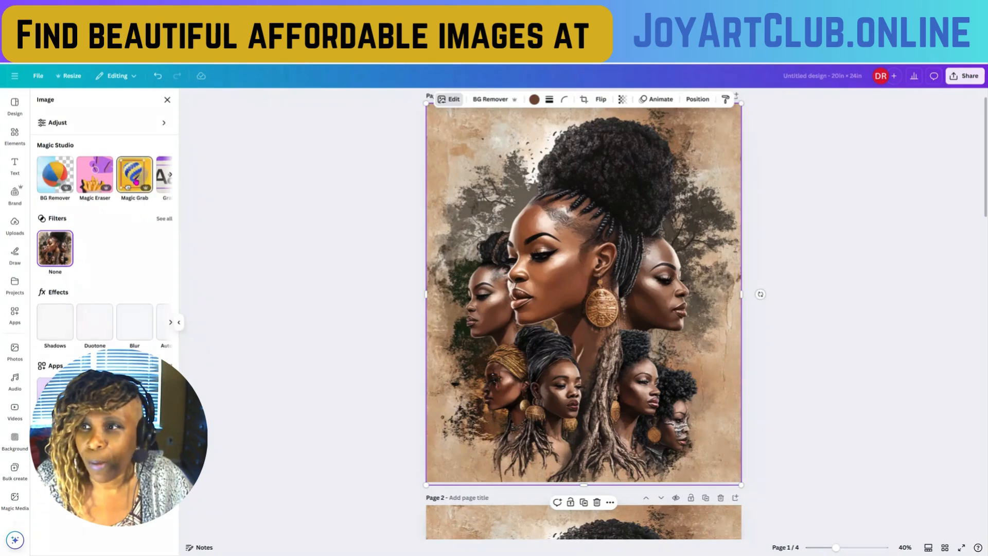
left_click(134, 177)
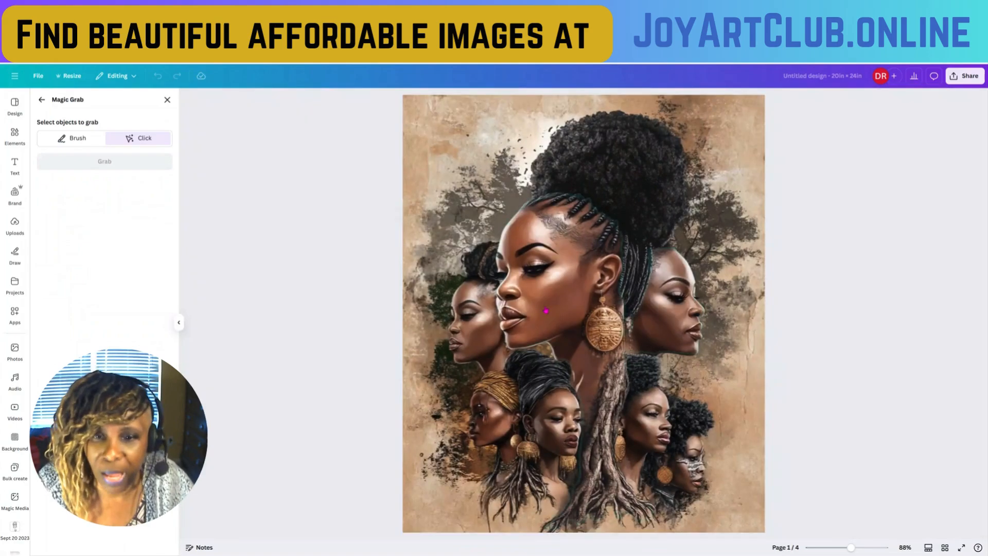
left_click(554, 307)
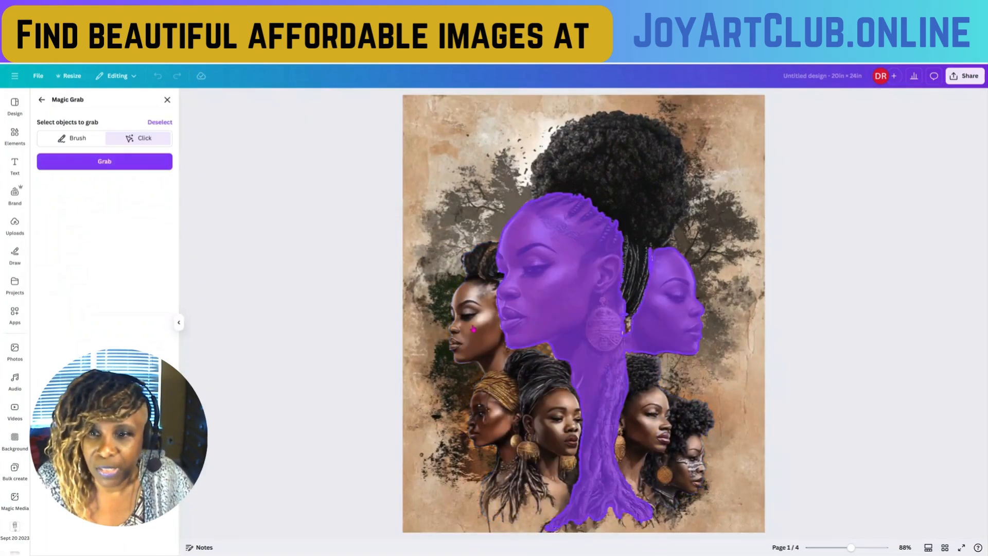
left_click(473, 329)
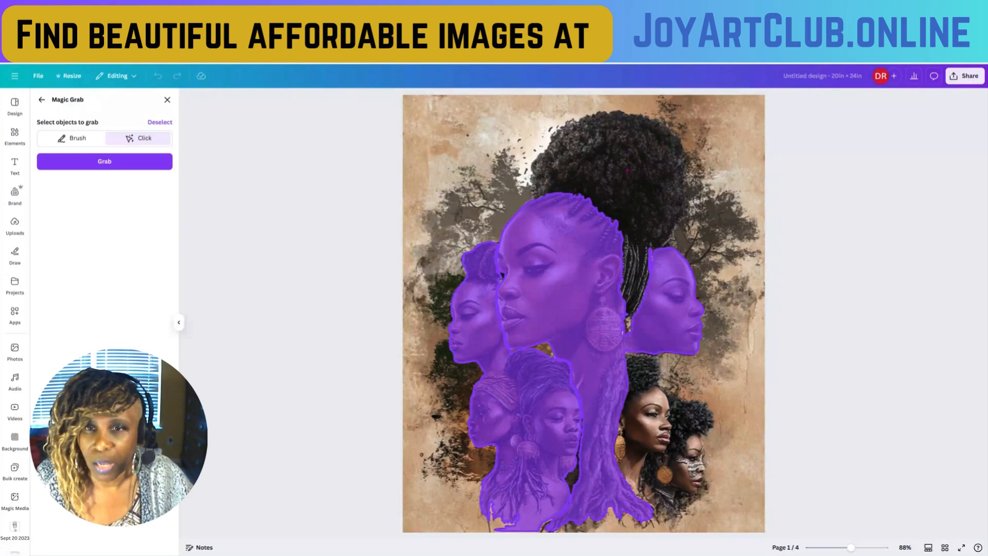
left_click(627, 170)
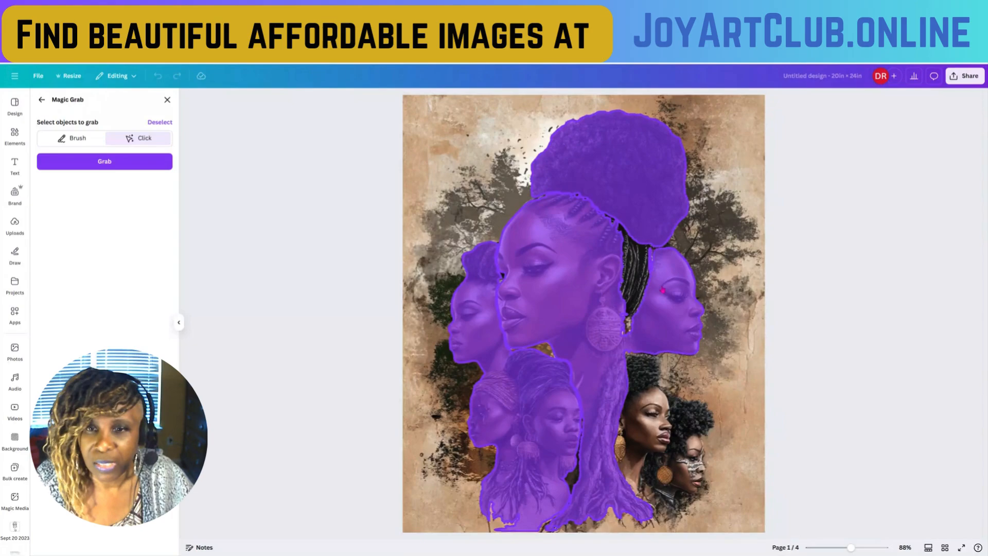
left_click(585, 312)
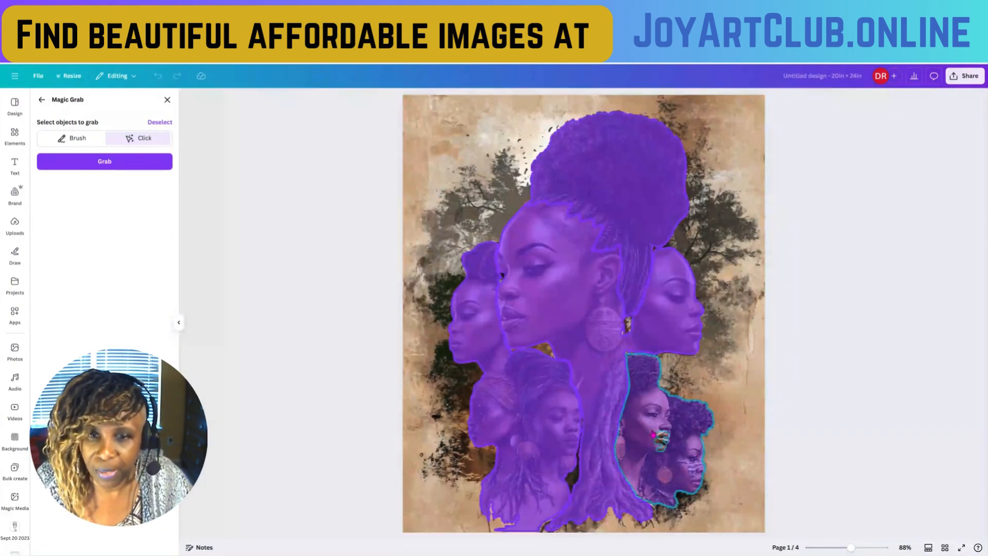
left_click(654, 435)
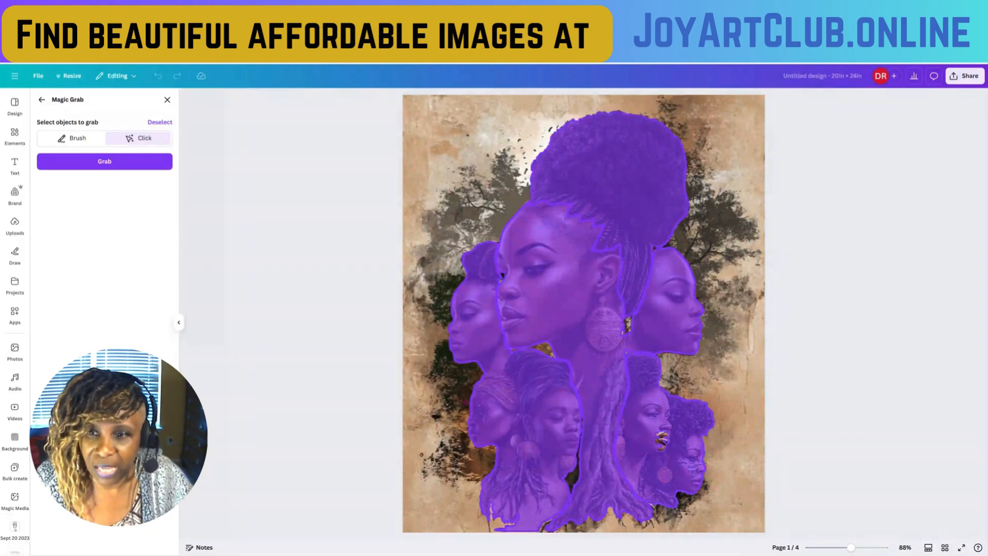
- Add the missed patch at the lower-right woman's mouth to the selection, keep the background excluded, and grab the selected women
left_click(458, 389)
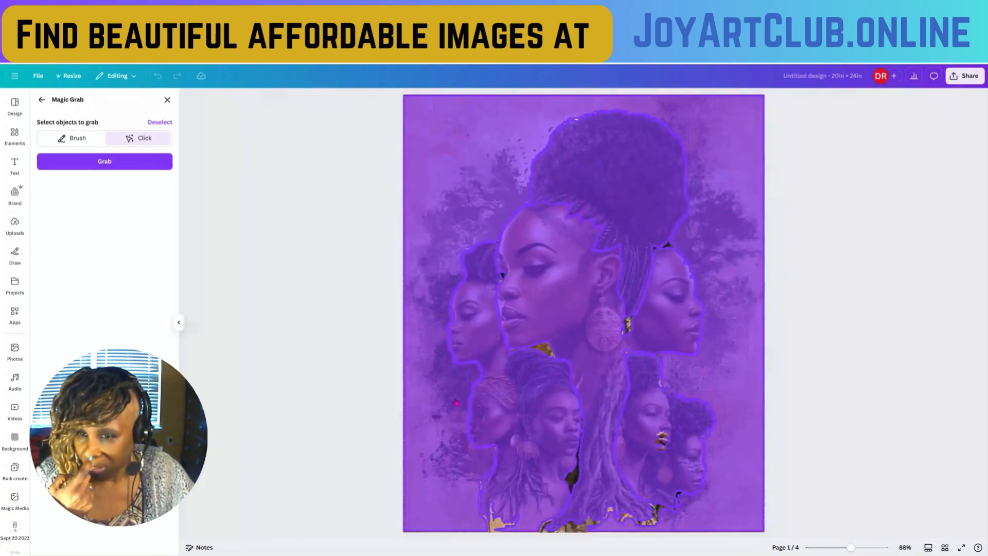
left_click(439, 194)
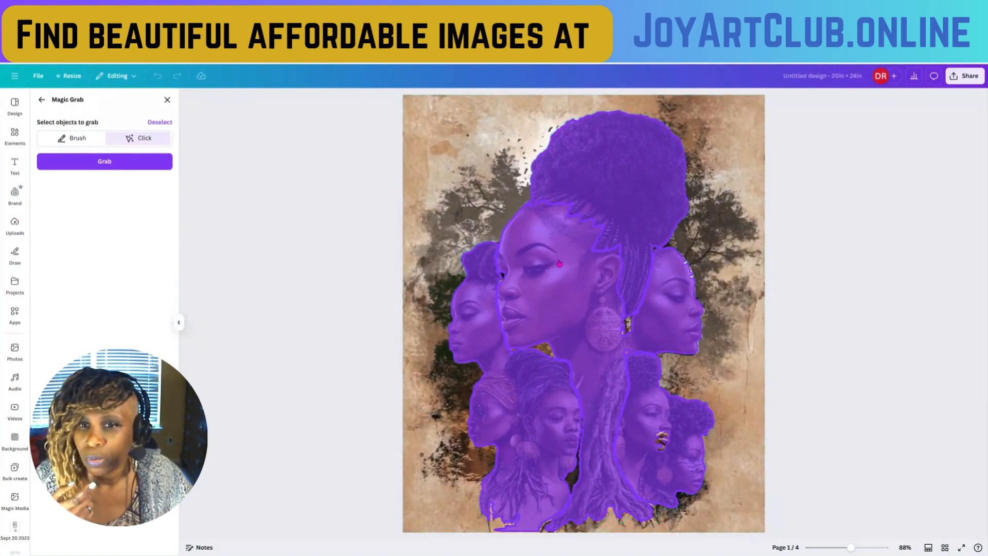
left_click(662, 439)
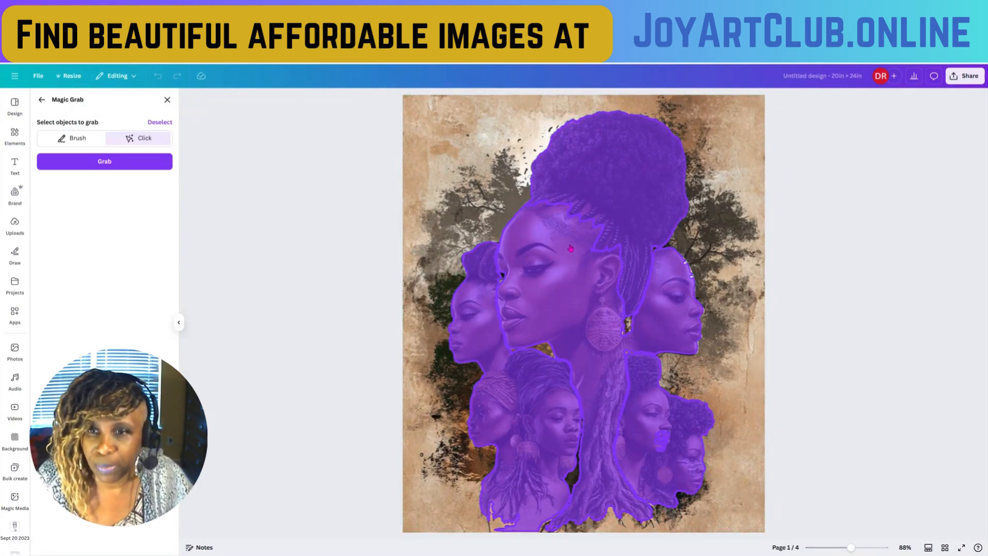
left_click(105, 161)
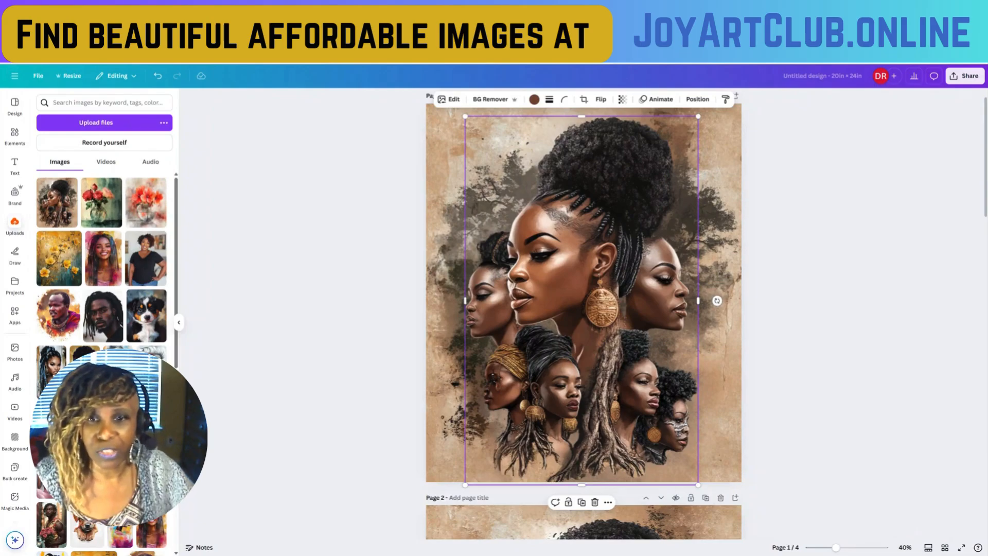
- Delete the leftover tree background from page 1 and move the women cutout back toward the middle of the page
left_click_drag(596, 311, 742, 306)
left_click(535, 329)
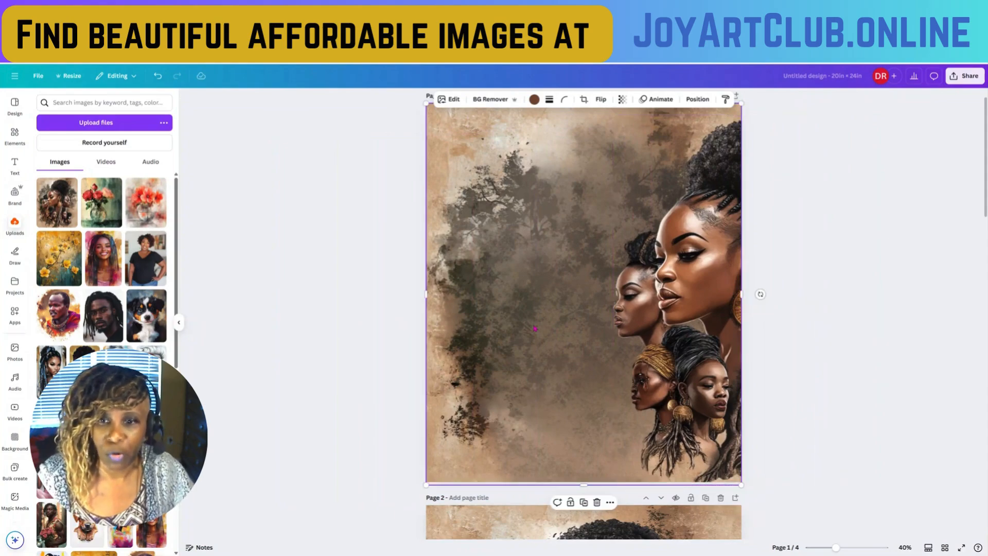
key("Delete")
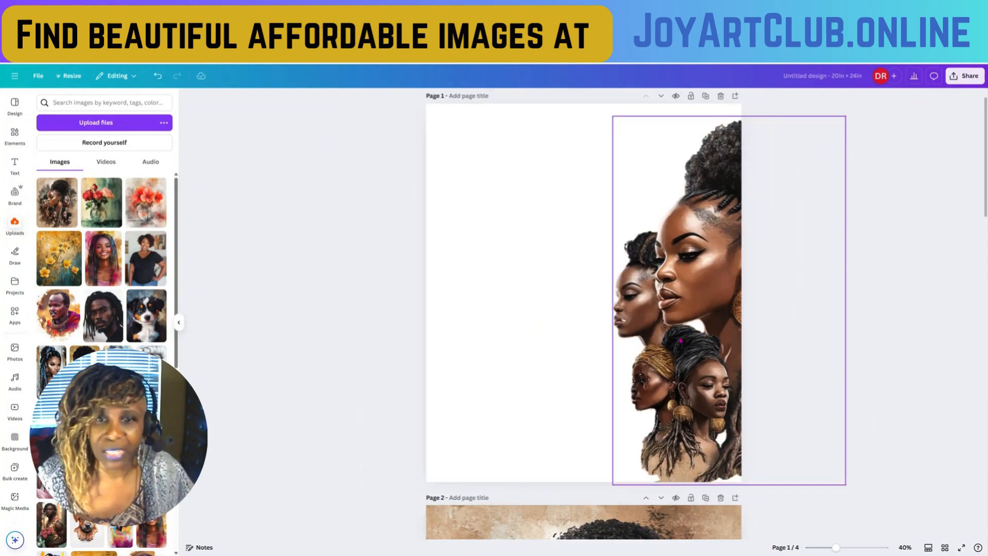
left_click_drag(675, 339, 538, 335)
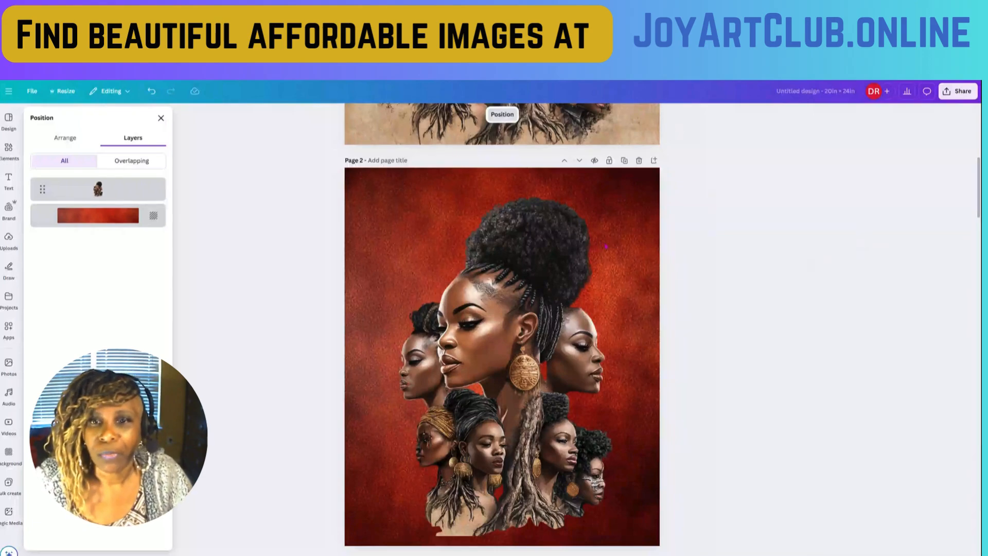
- Delete the red textured background behind the women cutout on page 2
left_click(650, 243)
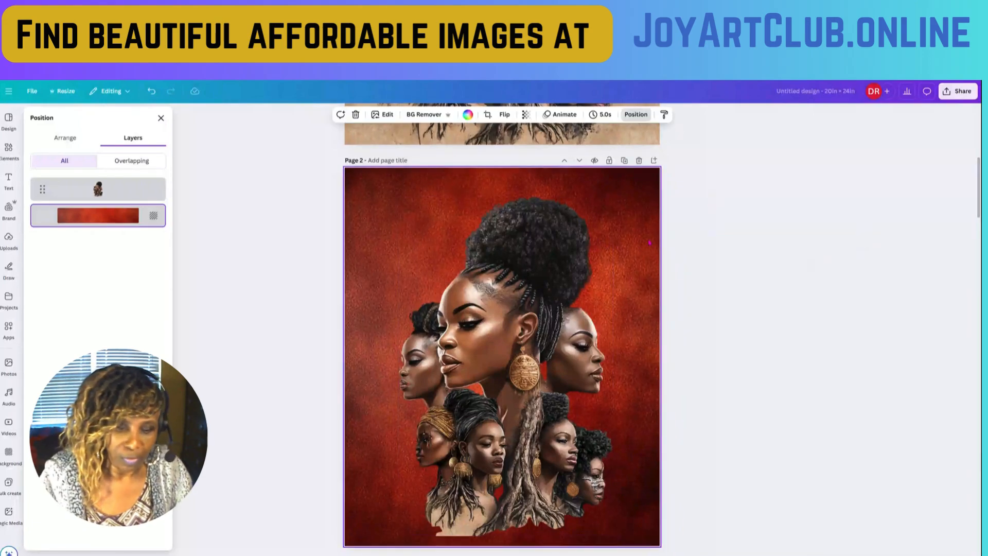
key("Delete")
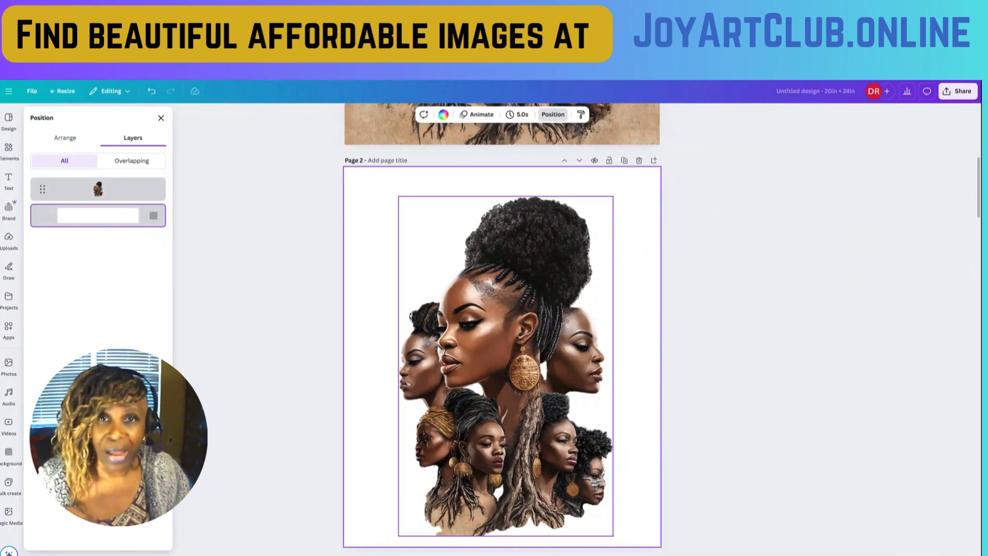
- Compare the original collage on page 1, the plain cutout on page 2 and the decorated red version on page 3
scroll(565, 222, "up", 6)
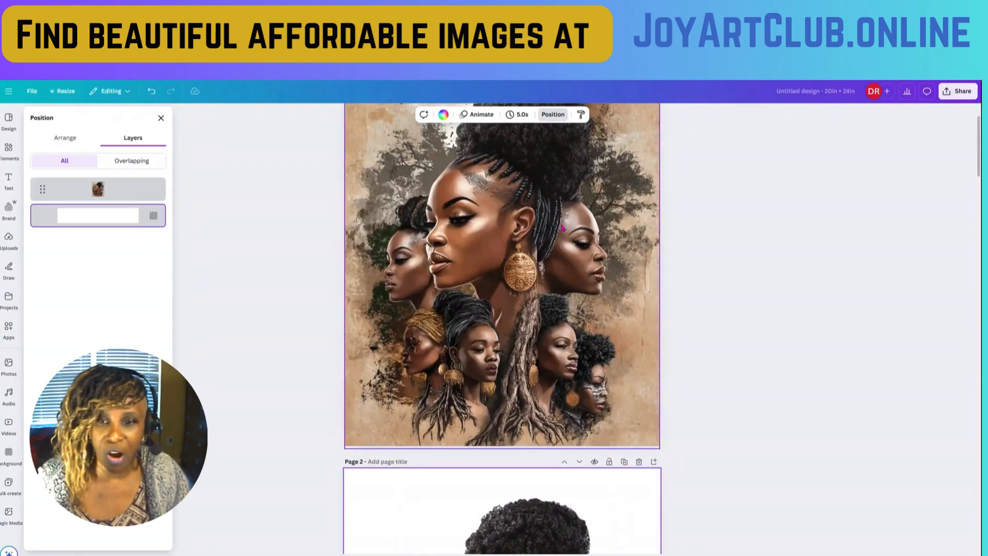
scroll(563, 228, "down", 3)
scroll(619, 217, "up", 1)
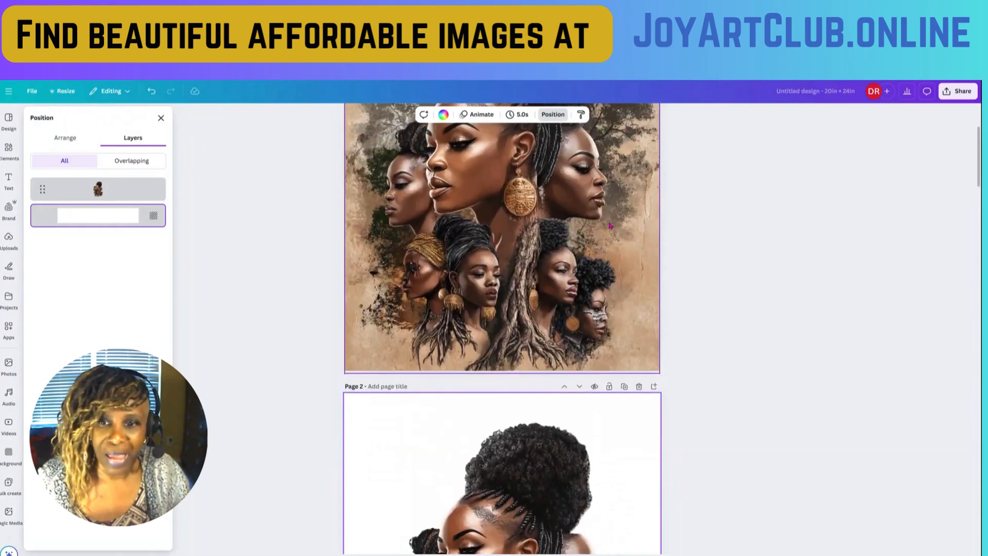
scroll(611, 225, "down", 7)
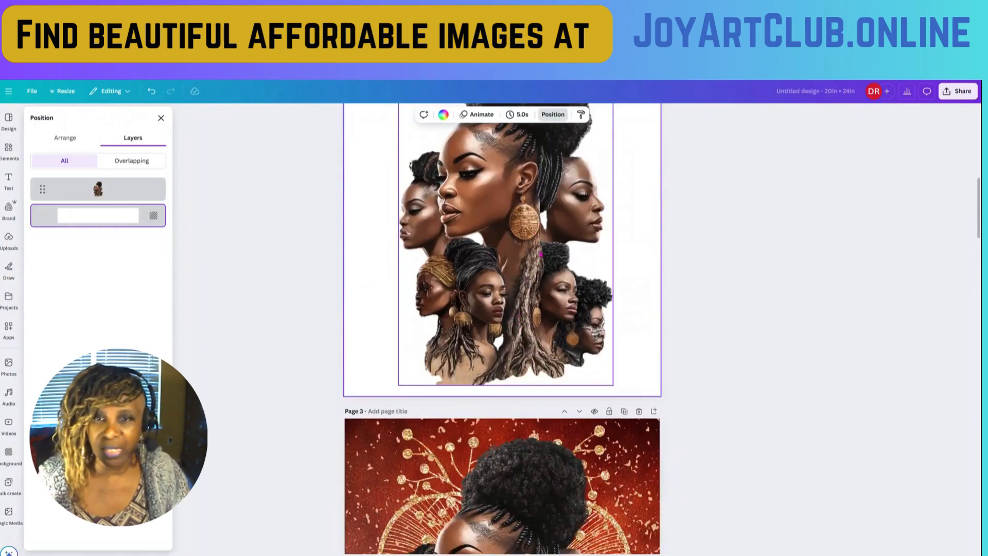
scroll(541, 254, "up", 5)
scroll(543, 255, "down", 7)
scroll(560, 308, "up", 2)
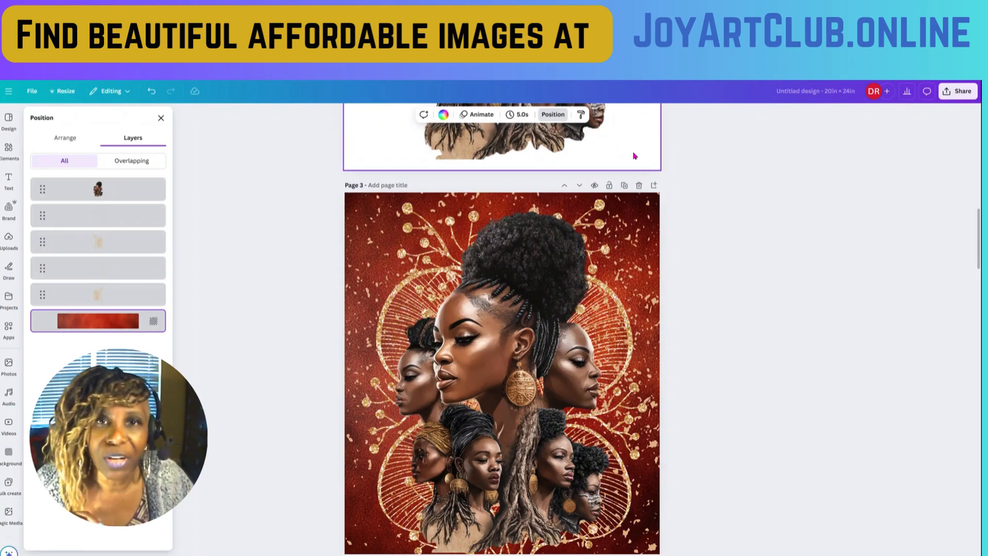
scroll(635, 156, "up", 5)
scroll(635, 156, "up", 3)
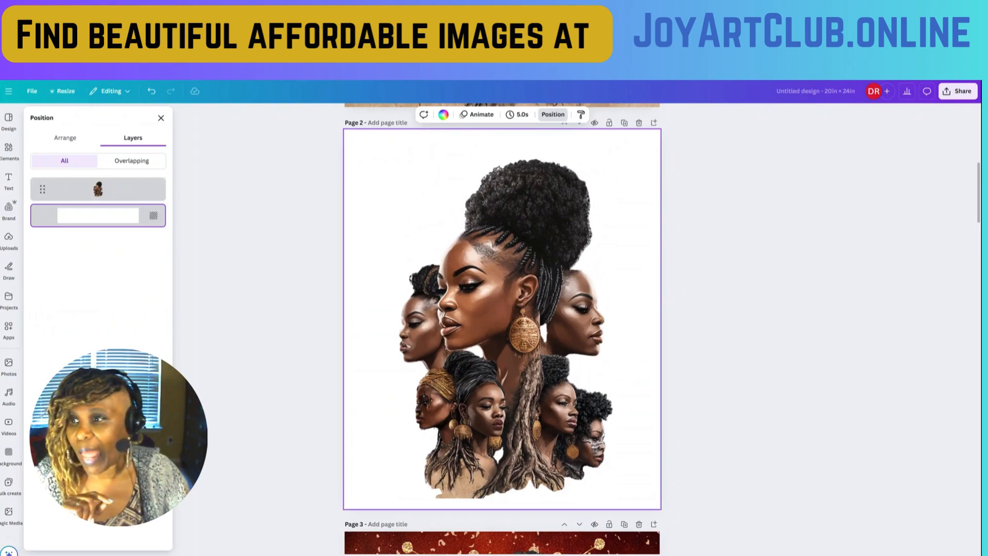
- Open the "Backgrounds - Joy Art Club" folder among the projects
left_click(8, 299)
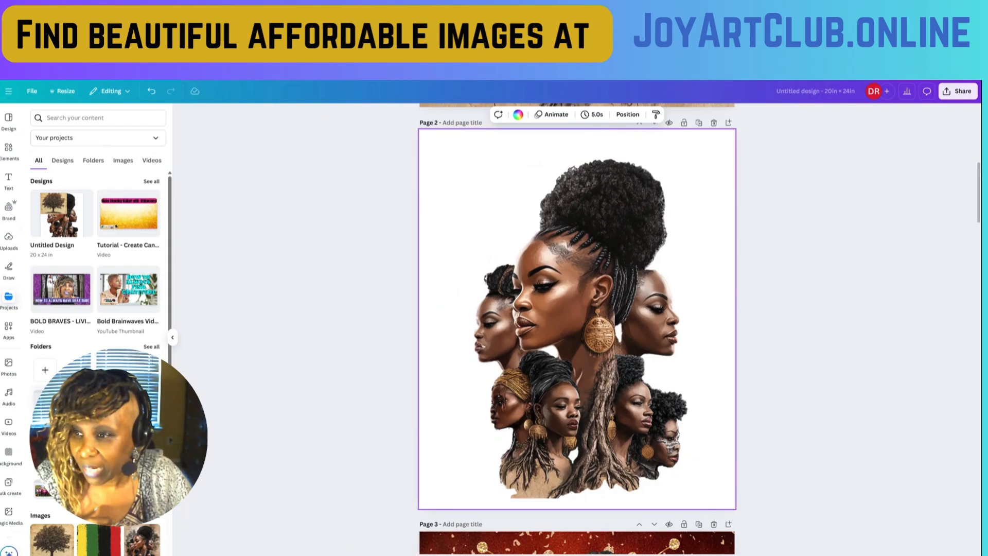
scroll(103, 257, "down", 3)
scroll(103, 257, "up", 3)
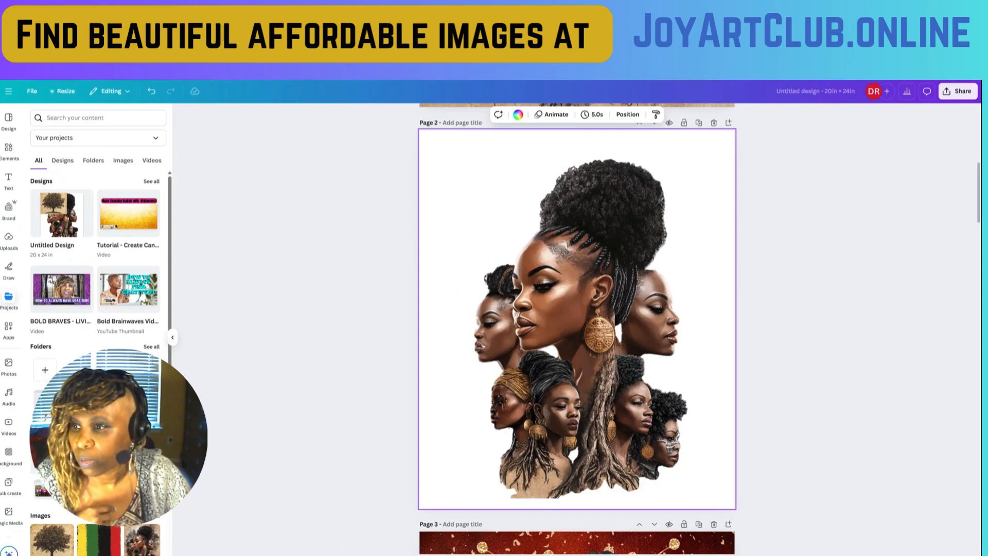
left_click(90, 161)
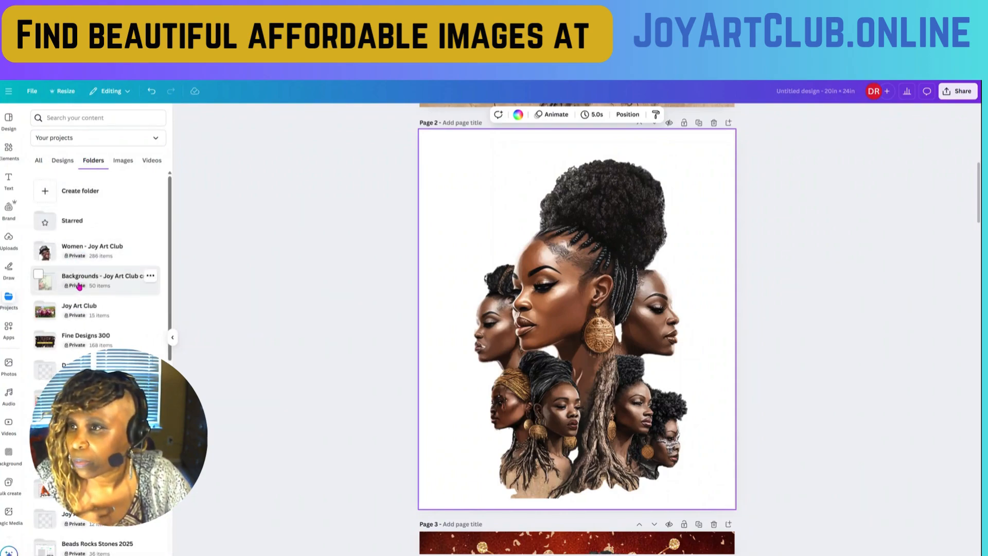
left_click(79, 286)
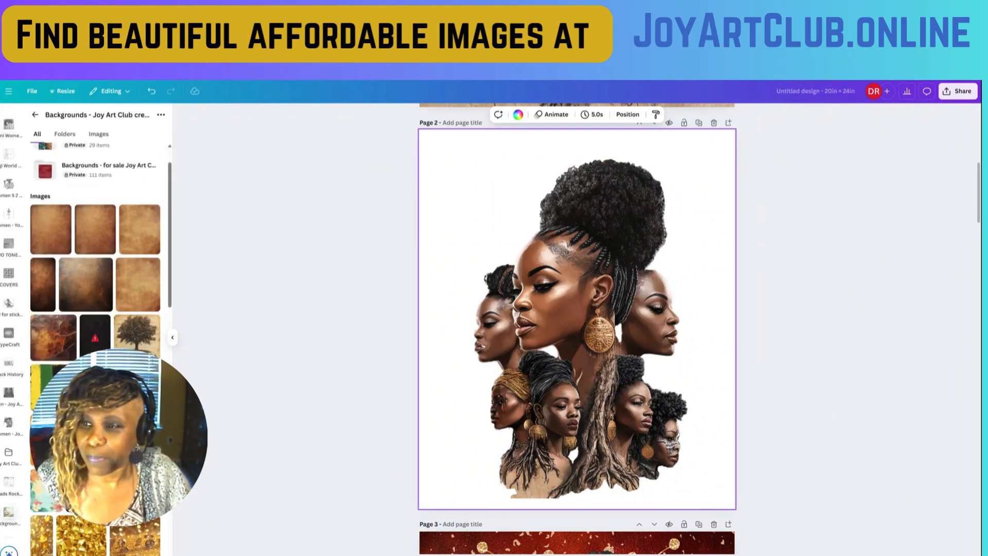
- Add the red leather-textured image from the folder to page 2 and set it as the page background
left_click(123, 390)
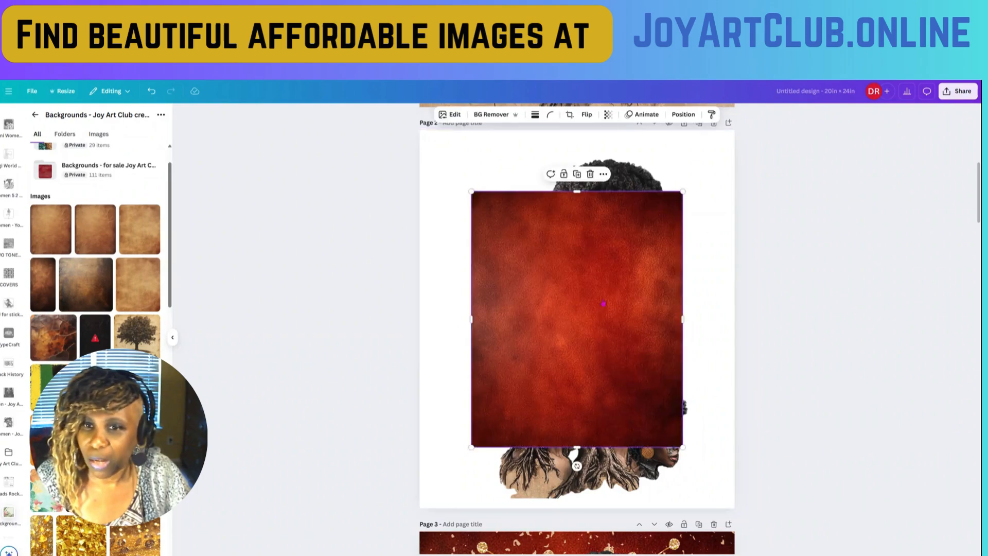
right_click(591, 317)
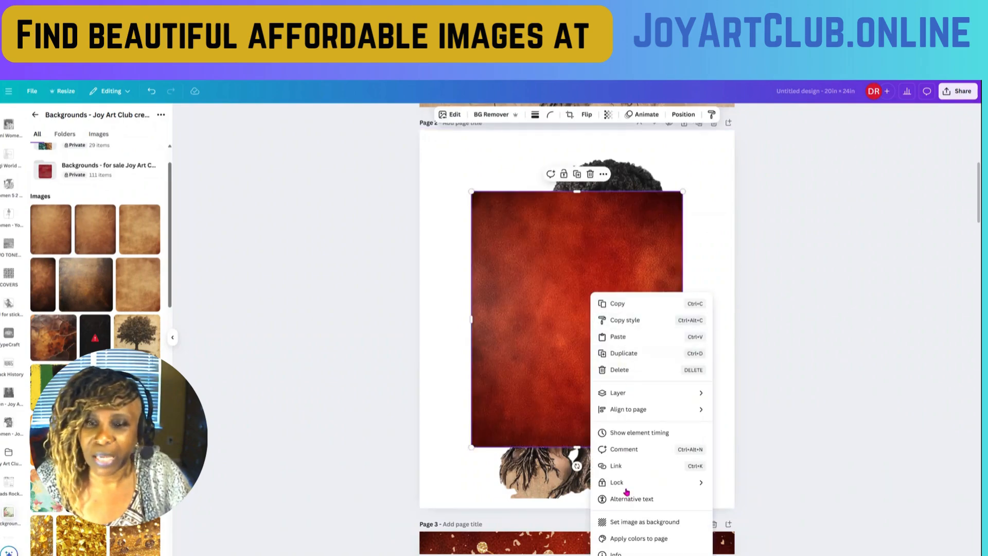
left_click(637, 522)
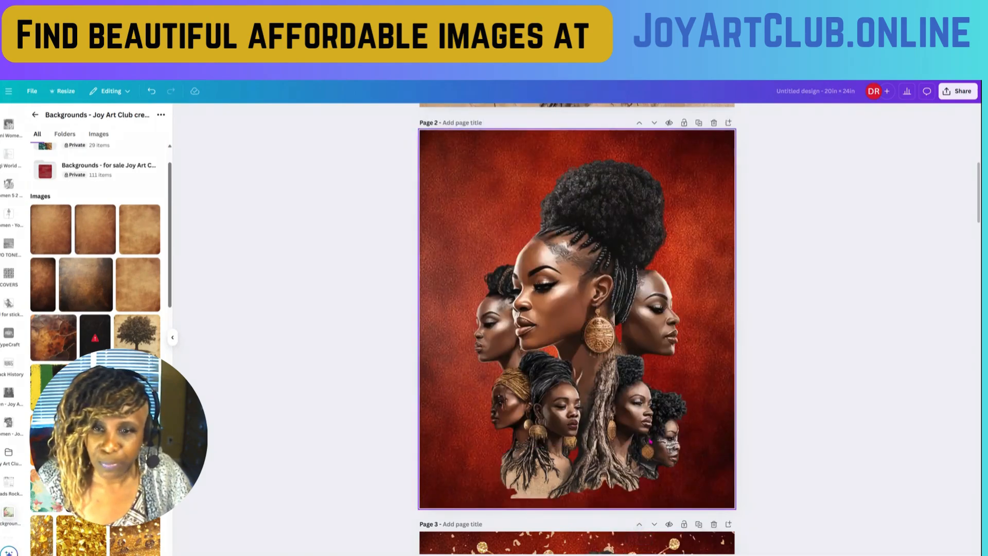
- Compare the women cutout on the plain red background on page 2 with the gold-decorated version on page 3
scroll(647, 332, "up", 2)
scroll(647, 331, "down", 6)
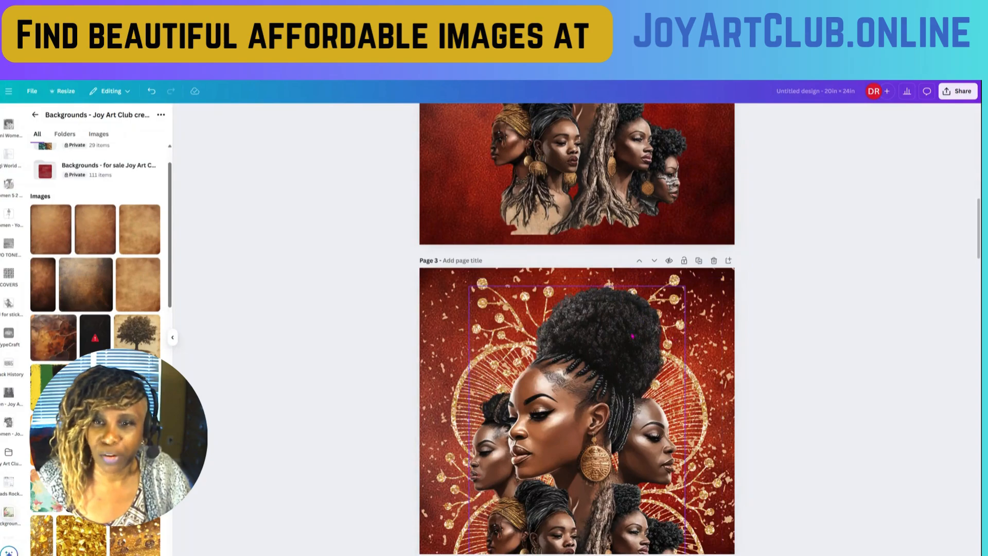
scroll(543, 276, "up", 2)
scroll(543, 277, "up", 3)
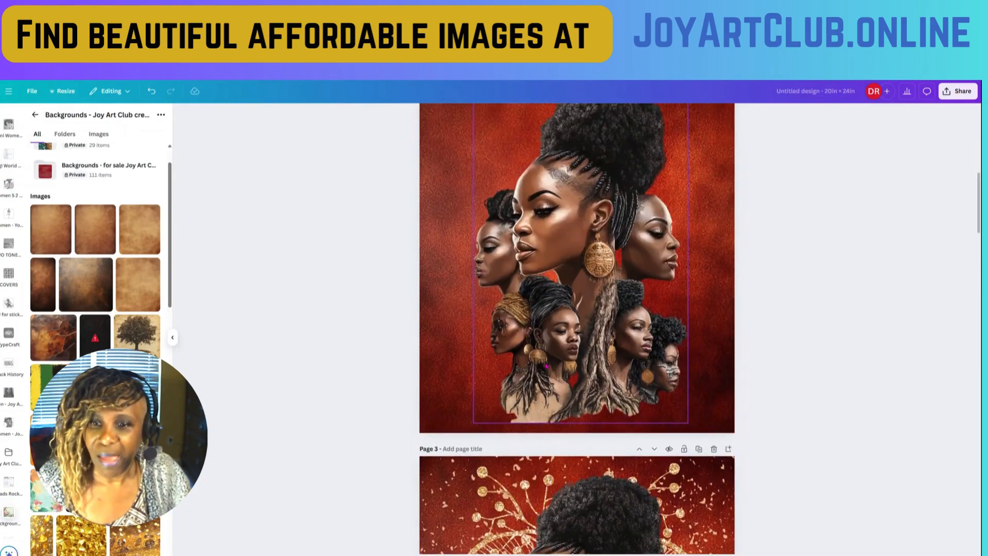
scroll(547, 366, "up", 3)
scroll(349, 185, "down", 1)
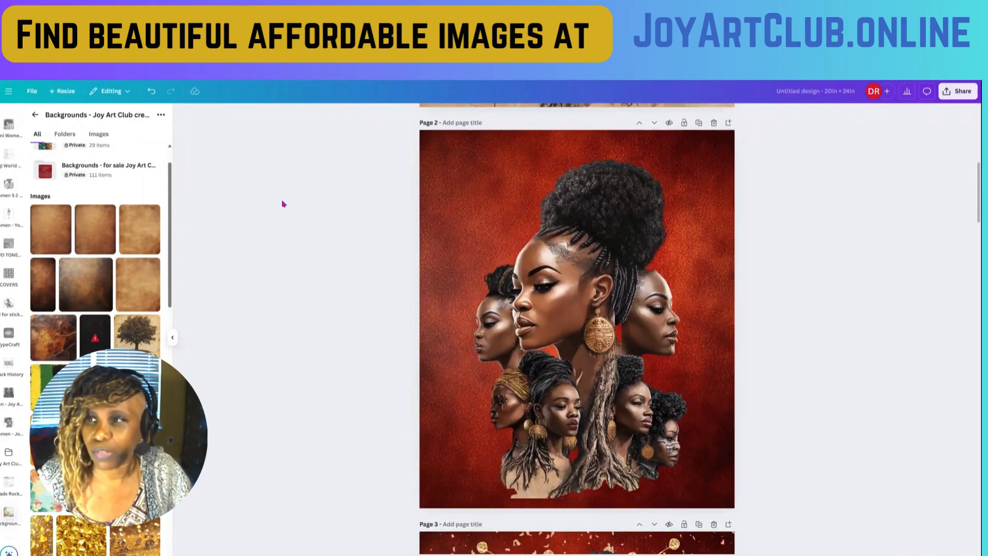
- Add the recently used "Golden Textured Line Art Object with Glitter" element to page 2 and show its details
scroll(19, 194, "up", 10)
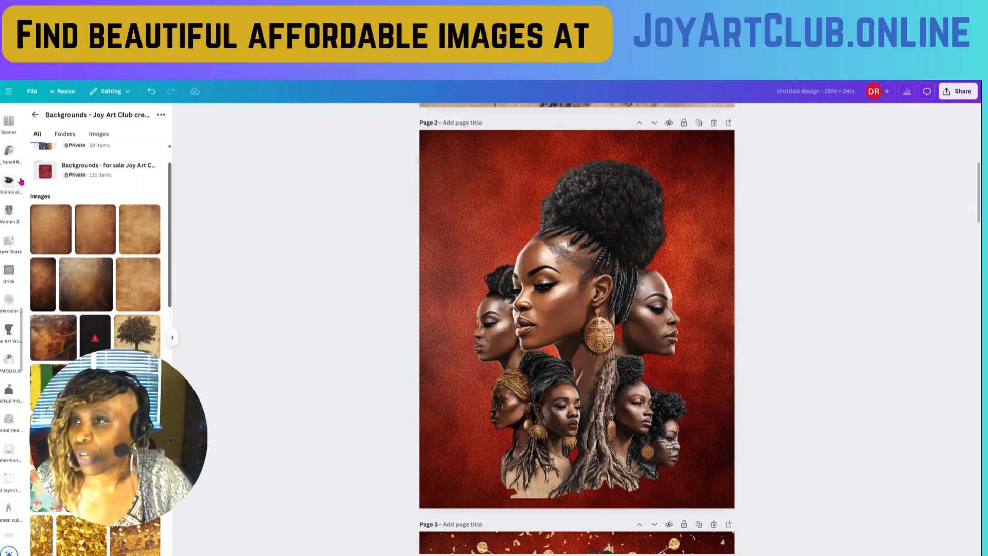
scroll(20, 182, "up", 15)
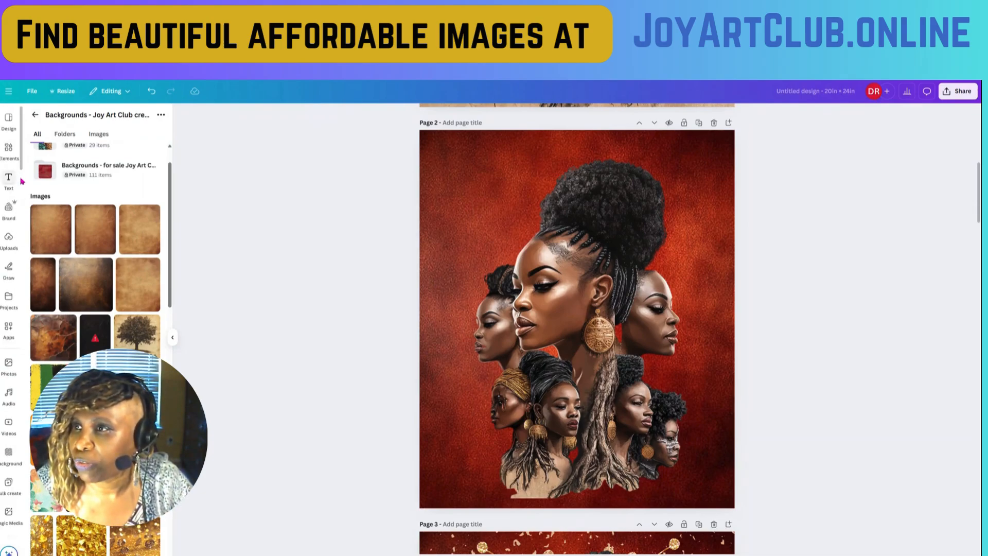
left_click(6, 153)
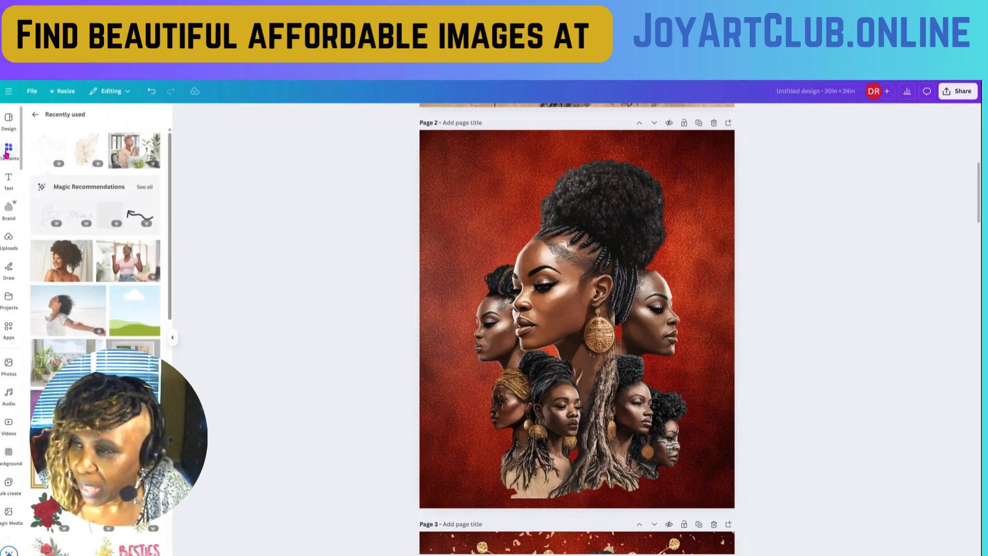
left_click(83, 152)
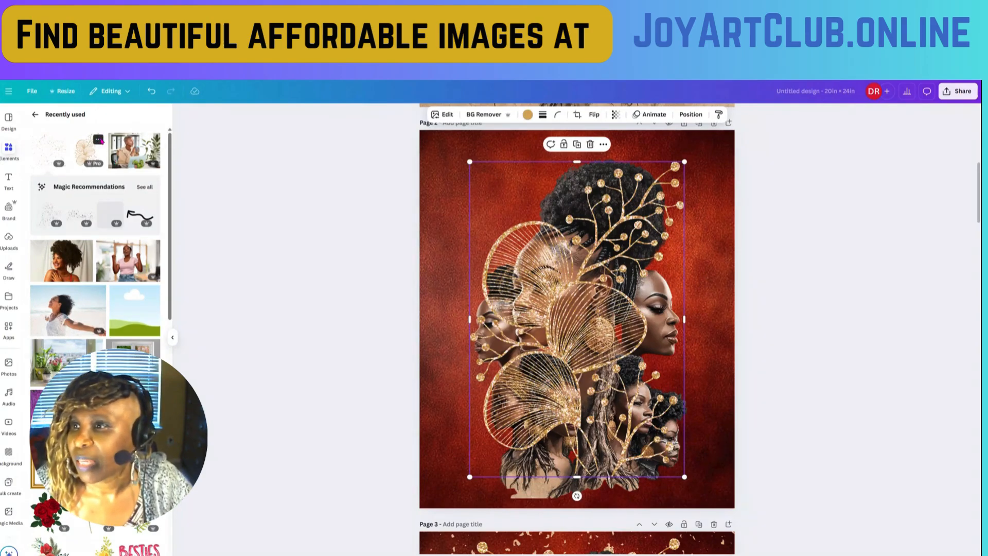
left_click(98, 140)
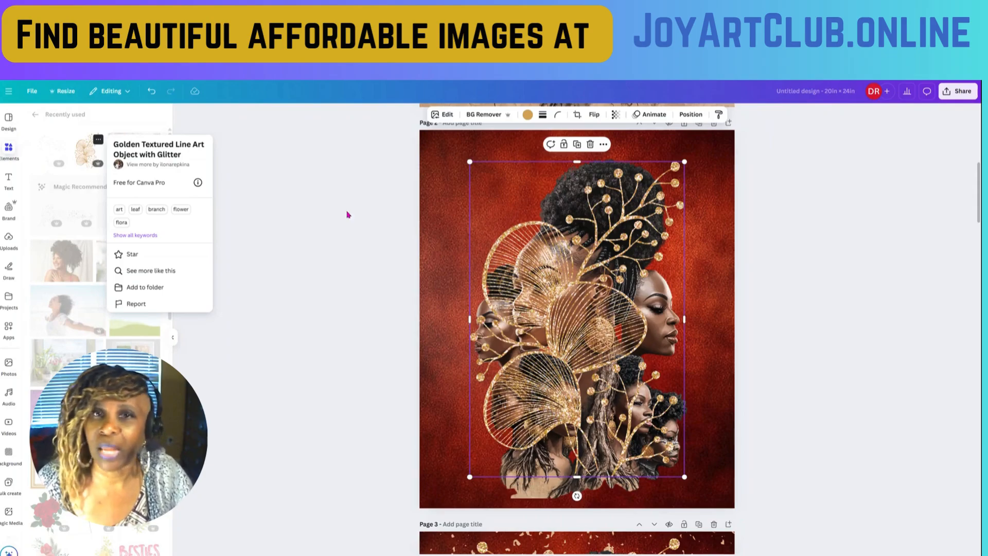
- Move the gold line art toward the upper right of page 2 and compare its placement with the decorated page 3
scroll(606, 326, "up", 1)
scroll(606, 326, "up", 1)
left_click_drag(611, 359, 645, 342)
scroll(645, 342, "down", 5)
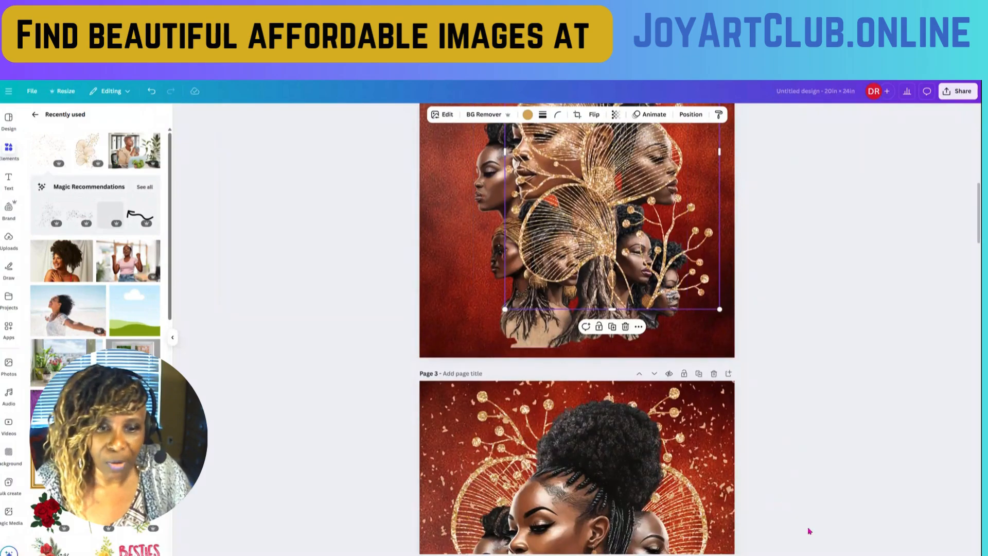
left_click_drag(815, 555, 806, 555)
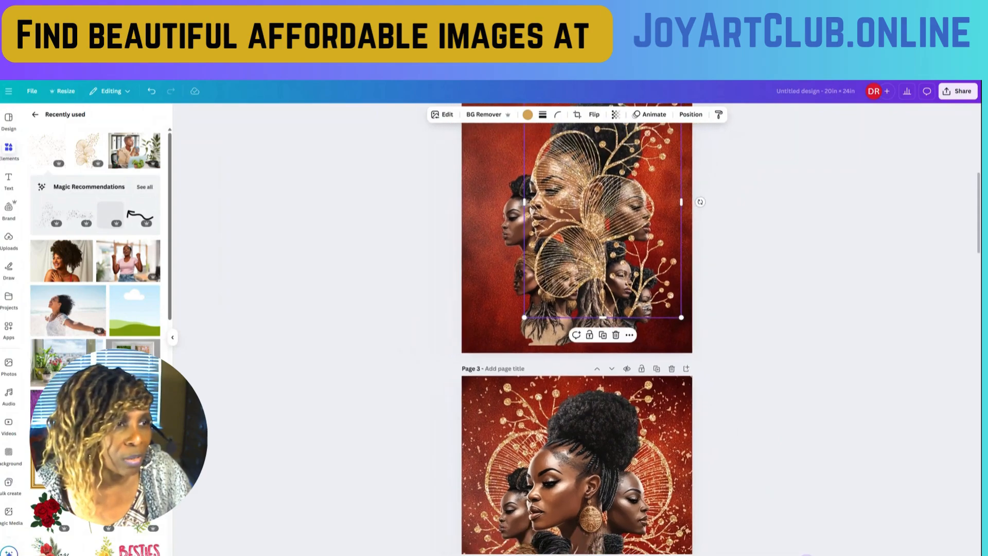
left_click_drag(807, 555, 808, 555)
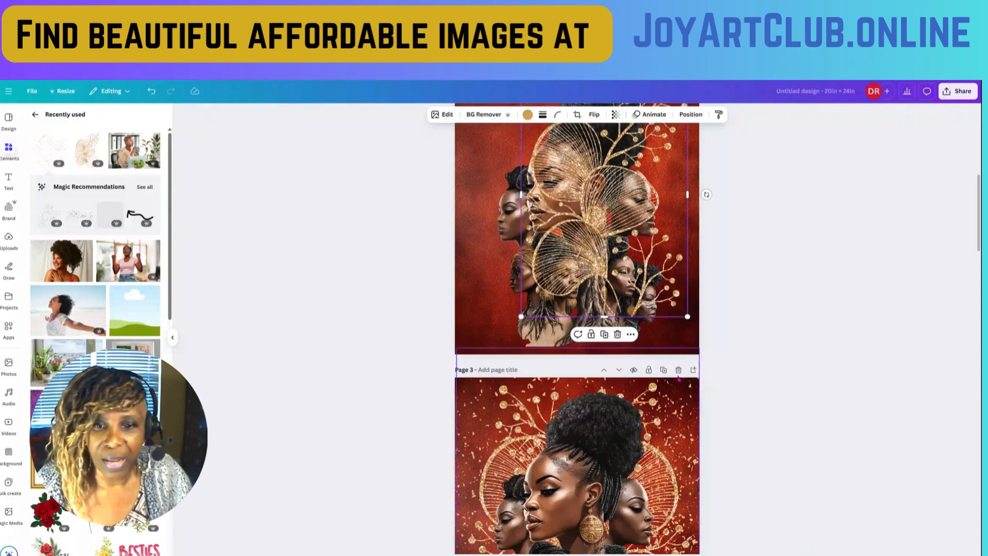
scroll(679, 378, "up", 2)
scroll(678, 378, "down", 1)
left_click_drag(808, 555, 804, 555)
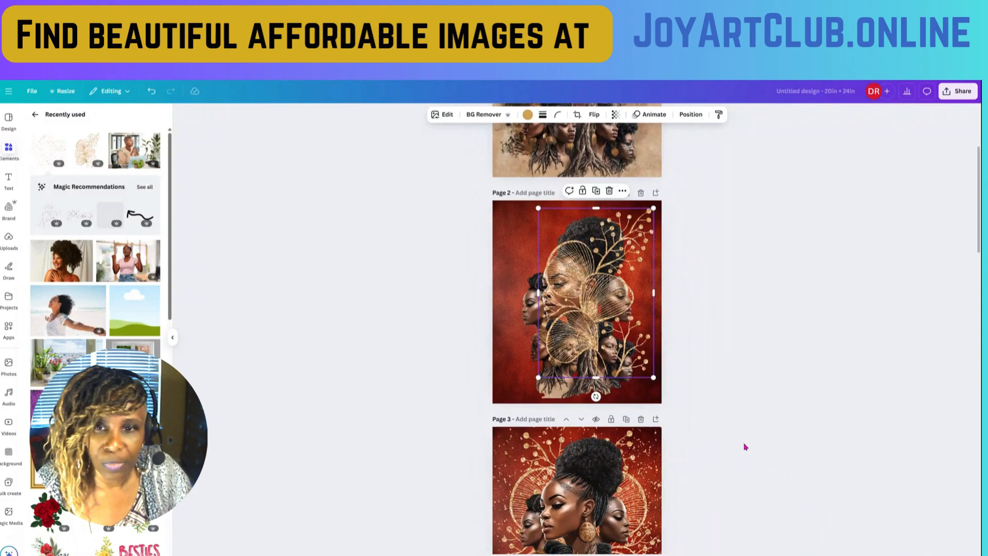
scroll(737, 431, "down", 3)
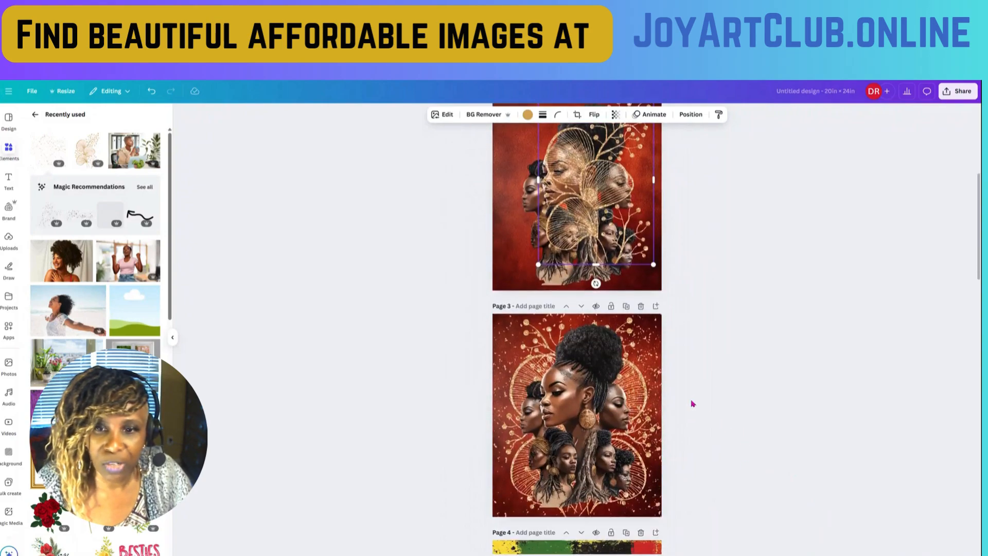
scroll(692, 402, "up", 1)
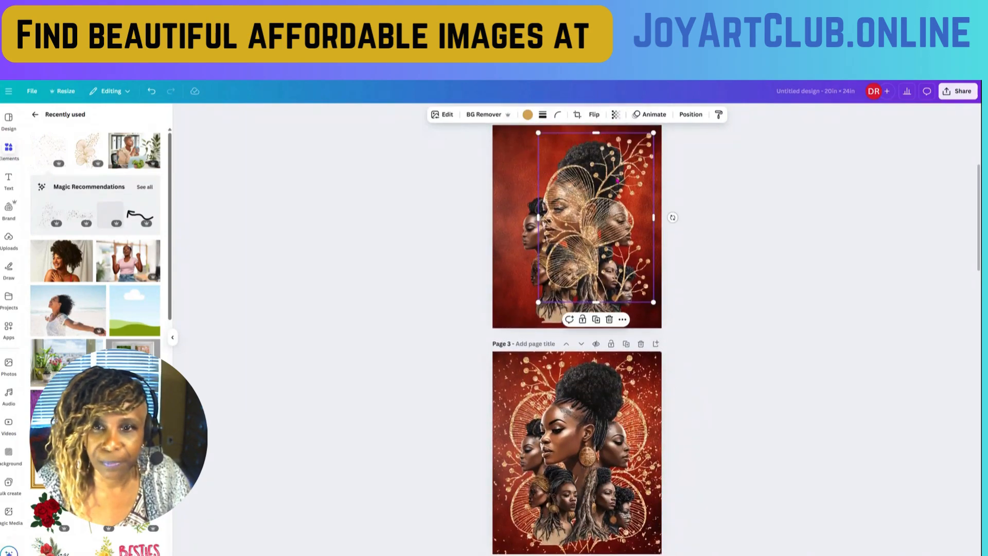
- Shift the gold line art up to page 2's top edge and enlarge it to nearly the full page height
left_click_drag(624, 178, 620, 167)
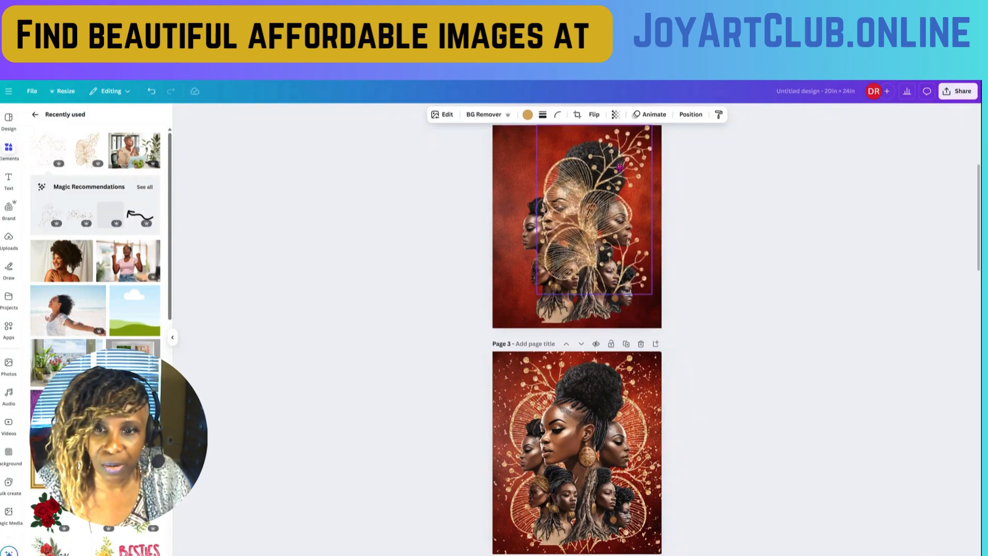
left_click_drag(625, 230, 625, 231)
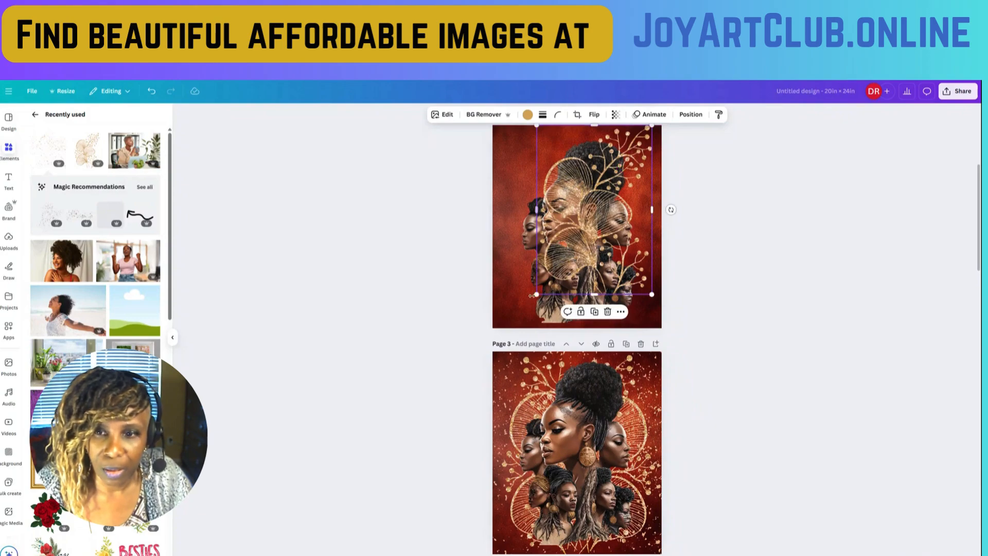
left_click_drag(535, 296, 517, 324)
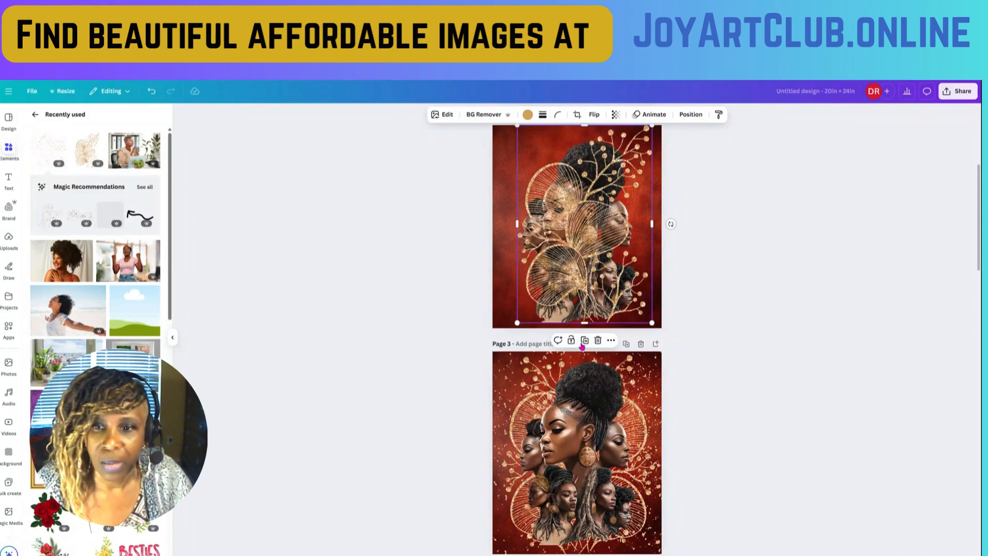
- Duplicate the gold line art on page 2, flip the copy horizontally and move it slightly to the right
left_click(584, 341)
mouse_move(593, 239)
left_mouse_down()
mouse_move(581, 237)
mouse_move(591, 237)
left_mouse_up()
left_click(594, 114)
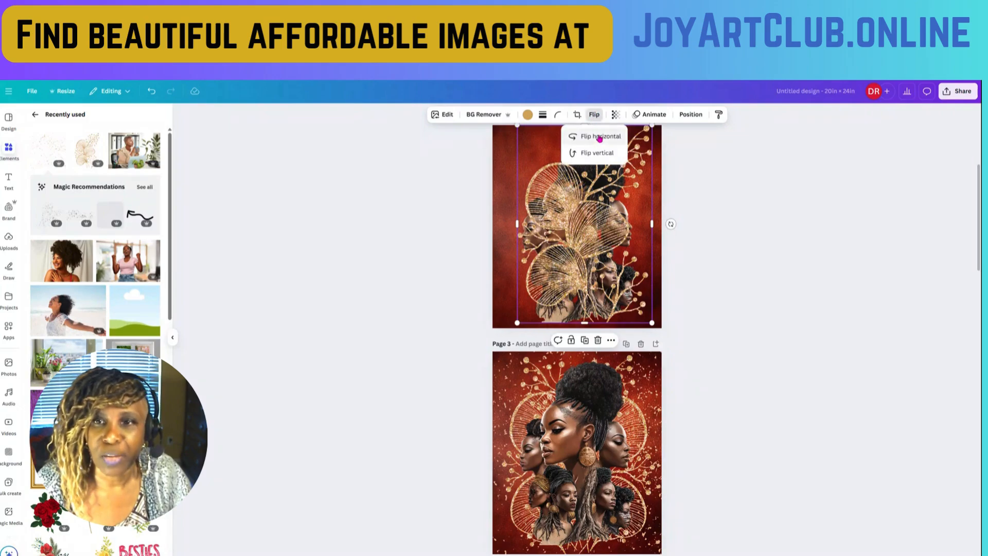
left_click(600, 137)
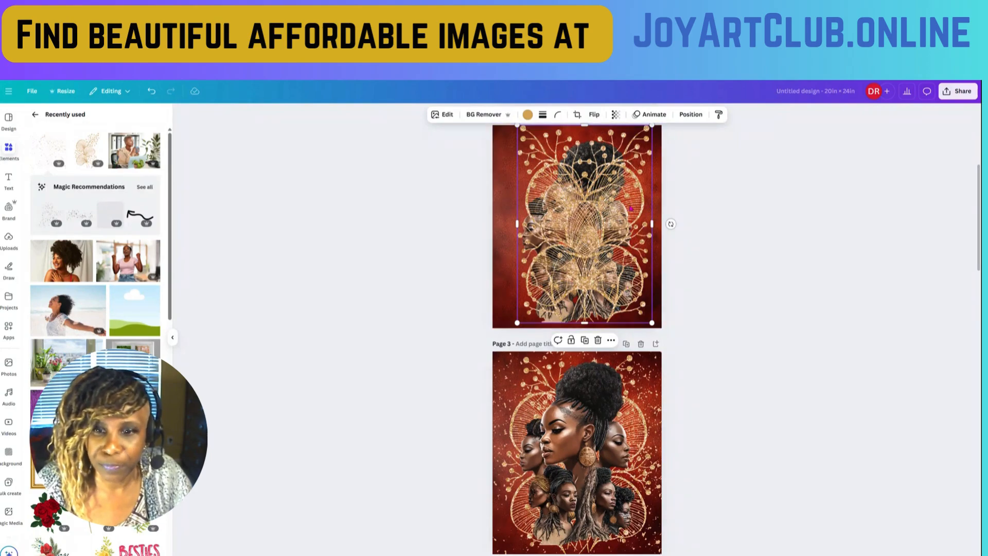
left_click_drag(635, 208, 636, 205)
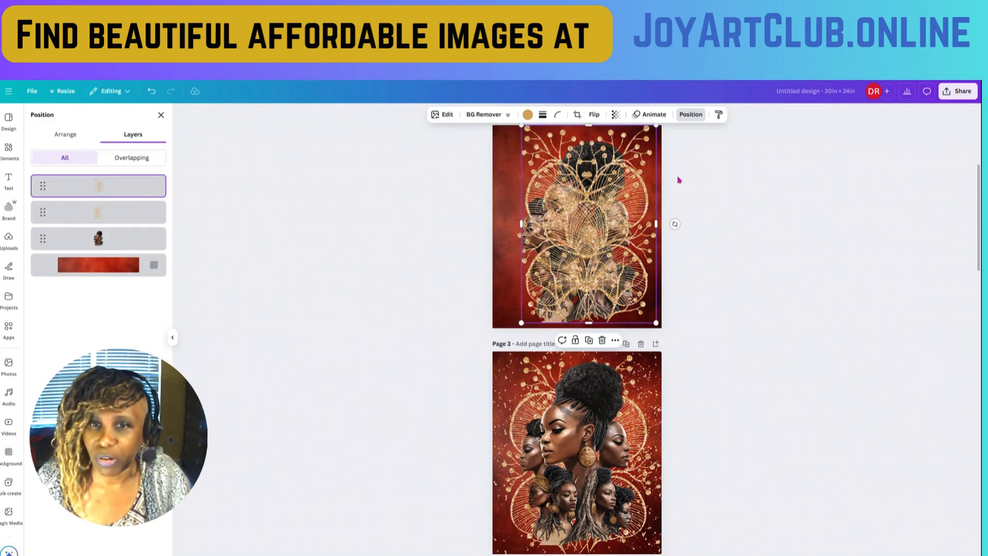
- Select the lower, unflipped gold line art layer and shift it left so its fans spread out opposite the flipped copy's
left_click(103, 212)
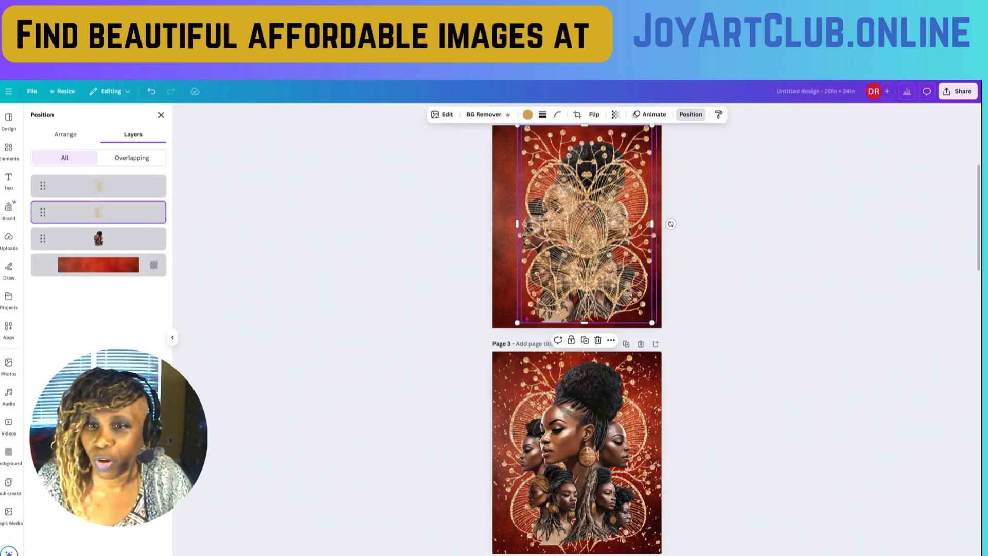
scroll(519, 312, "up", 4)
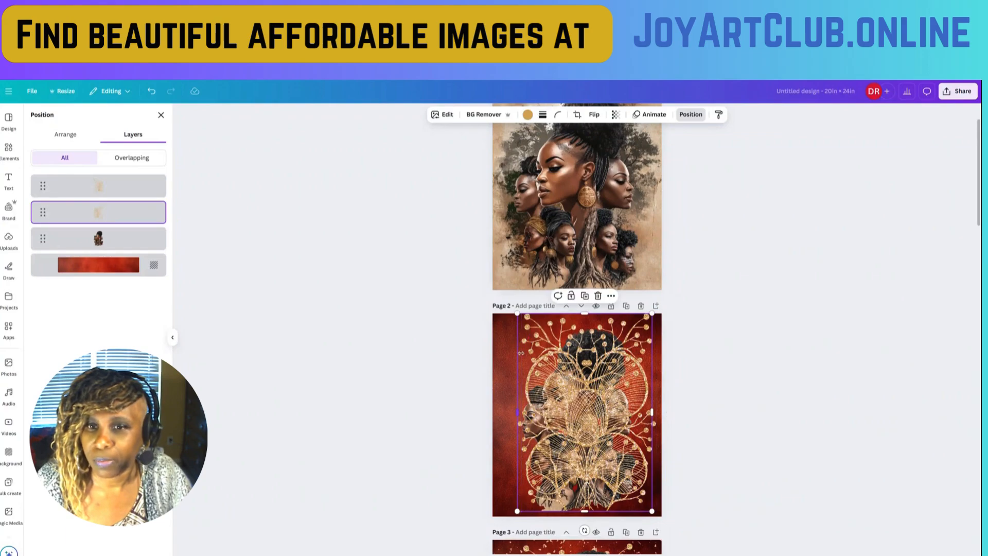
left_click_drag(517, 431, 514, 431)
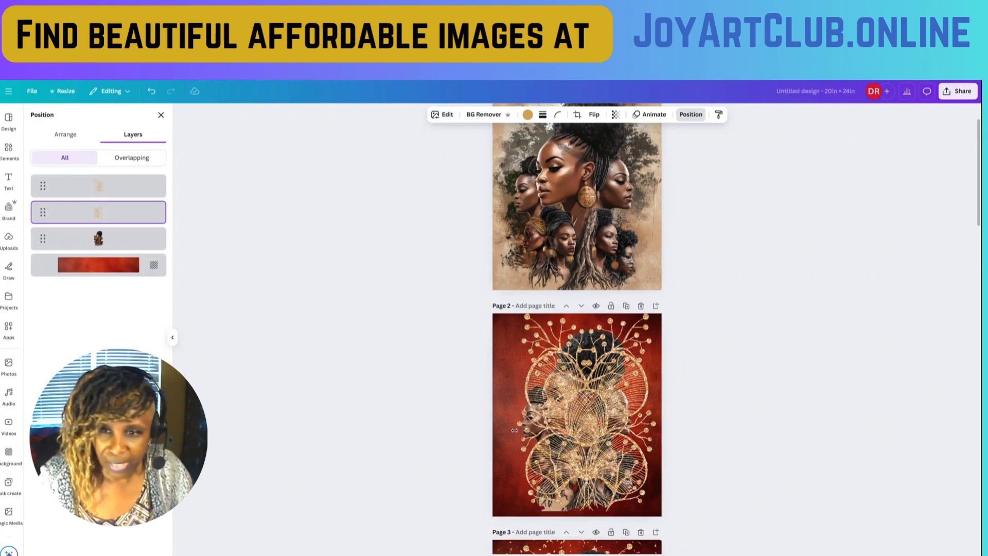
key("Left")
key("Left")
key("Left")
key("Left")
key("Left")
key("Left")
key("Left")
key("Left")
key("Left")
key("Left")
key("Left")
key("Left")
key("Left")
key("Left")
key("Left")
key("Left")
key("Left")
key("Left")
key("Left")
key("Left")
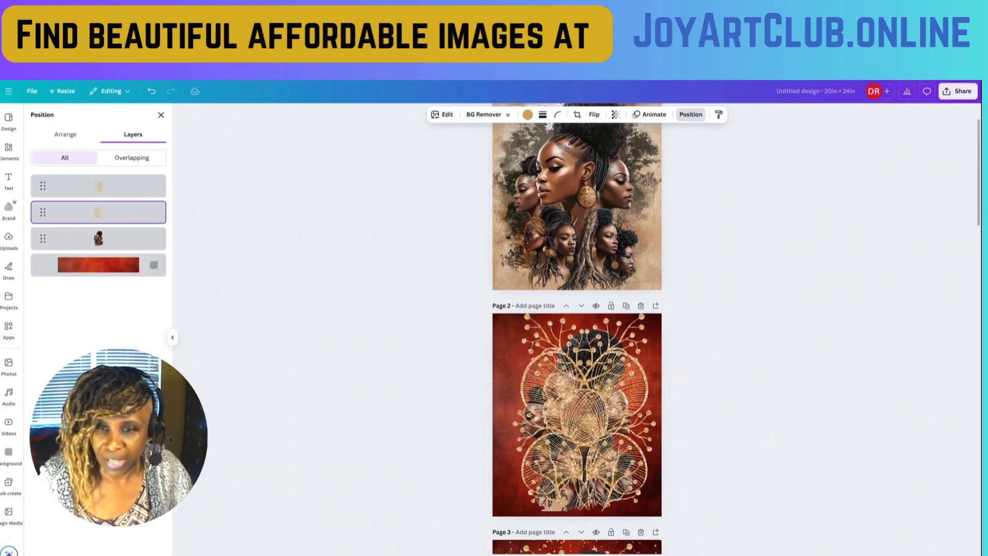
key("Left")
key("Left")
key("Left")
key("Left")
key("Left")
key("Left")
key("Left")
key("Left")
key("Left")
key("Left")
key("Left")
key("Left")
key("Left")
key("Left")
key("Left")
key("Left")
key("Left")
key("Left")
key("Left")
key("Left")
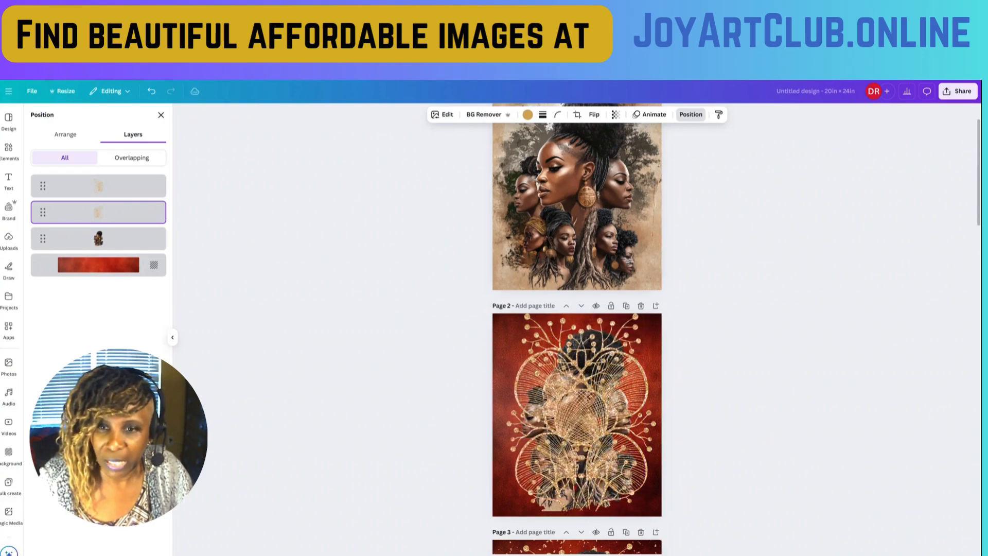
key("Left")
key("Left")
key("Left")
key("Left")
key("Left")
key("Left")
key("Left")
key("Left")
key("Left")
key("Left")
key("Left")
key("Left")
key("Left")
key("Left")
key("Left")
key("Left")
key("Left")
key("Left")
key("Left")
key("Left")
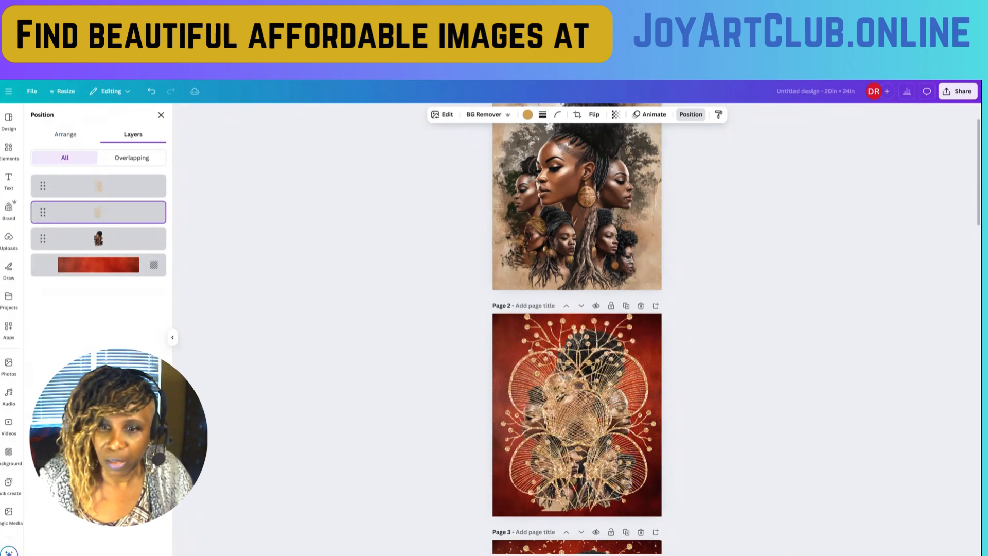
key("Left")
key("Left")
key("Left")
key("Left")
key("Left")
key("Left")
- Nudge the unflipped gold line art slightly back to the right and enlarge it to page 2's bottom edge
scroll(525, 418, "down", 3)
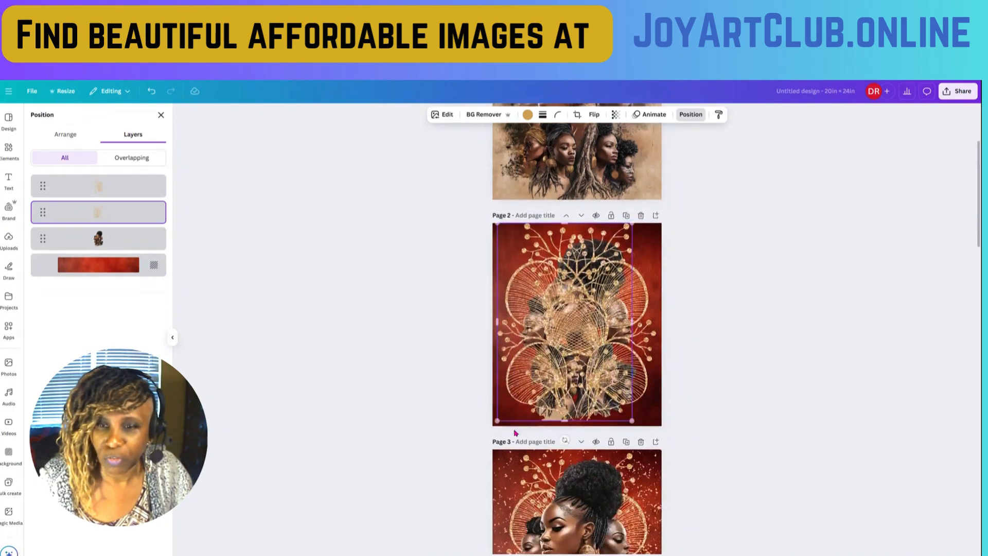
scroll(524, 418, "down", 1)
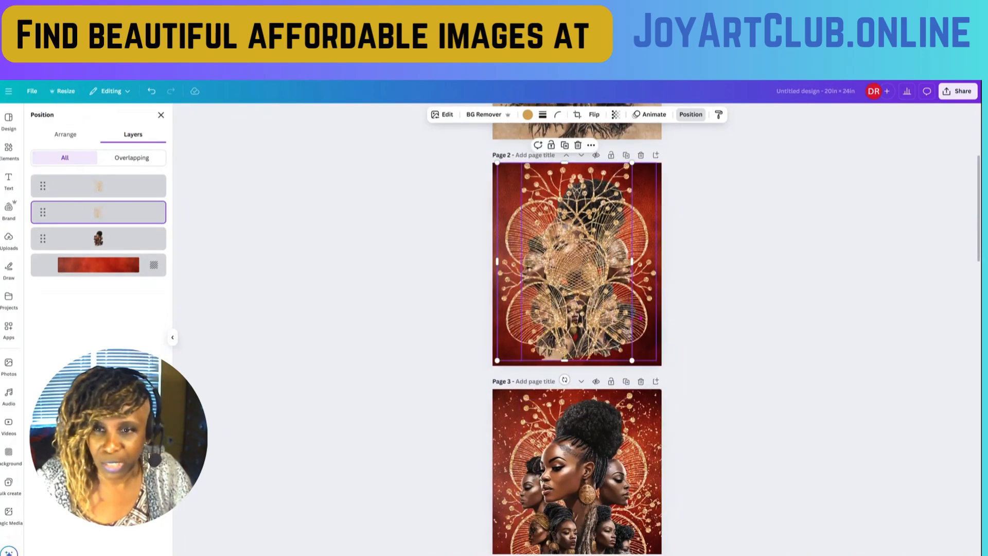
scroll(627, 328, "down", 2)
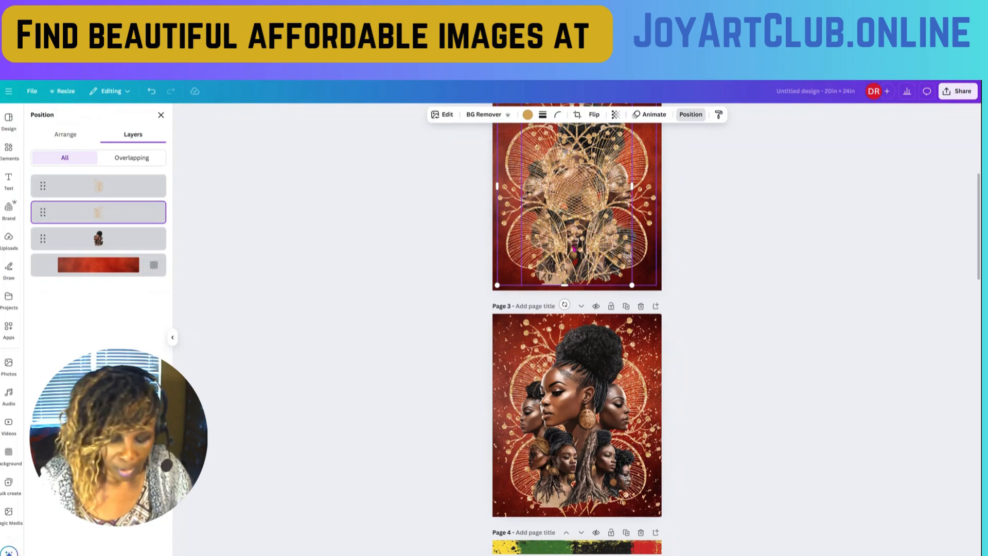
key("Right")
key("Right")
key("Right")
key("Right")
key("Right")
key("Right")
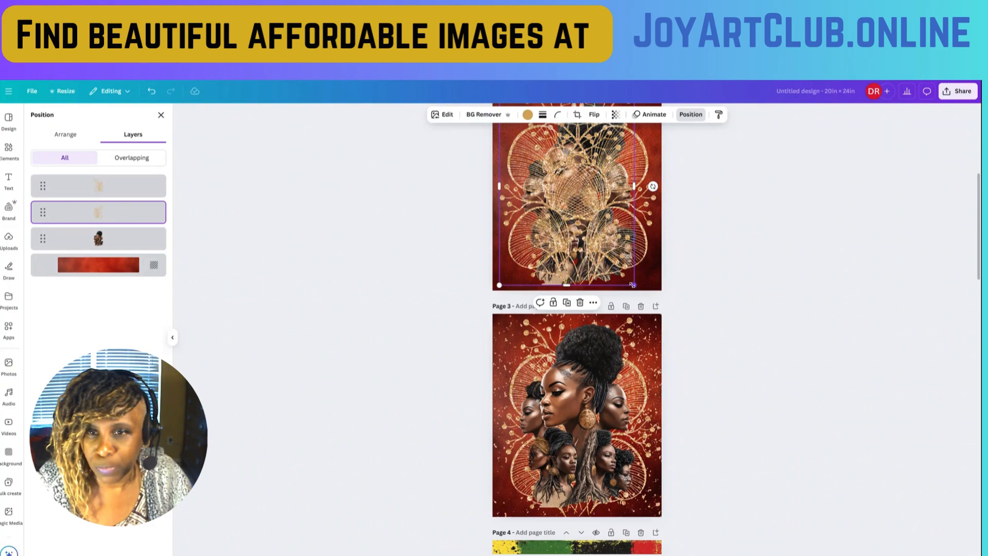
left_click_drag(633, 285, 637, 290)
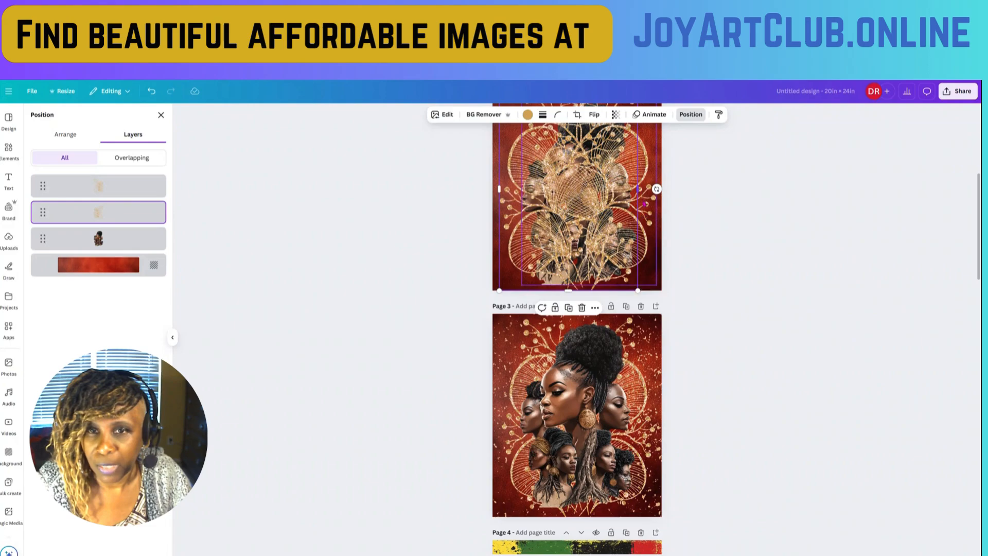
- Enlarge the flipped gold line art copy down to page 2's bottom edge to match the other copy
left_click(525, 277)
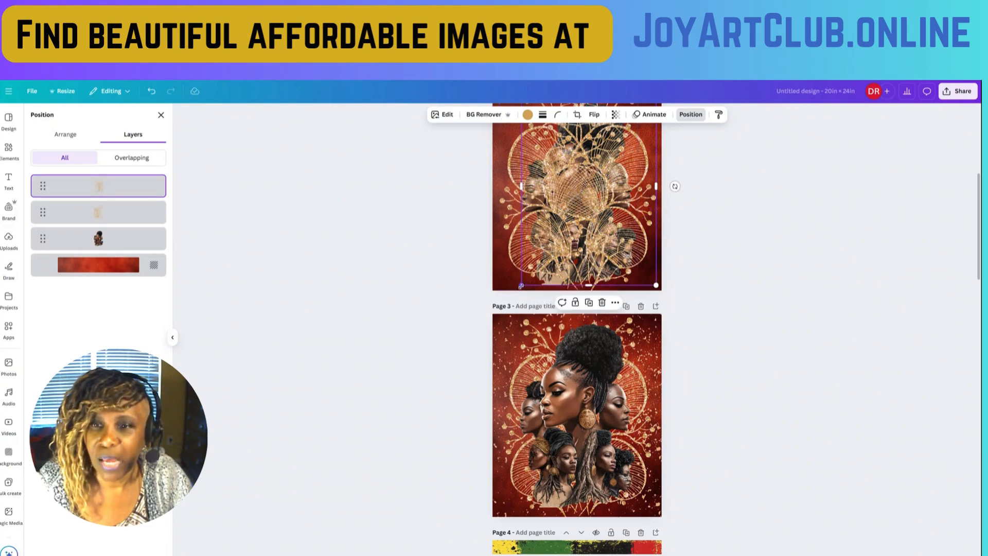
left_click_drag(520, 286, 518, 291)
scroll(518, 288, "up", 4)
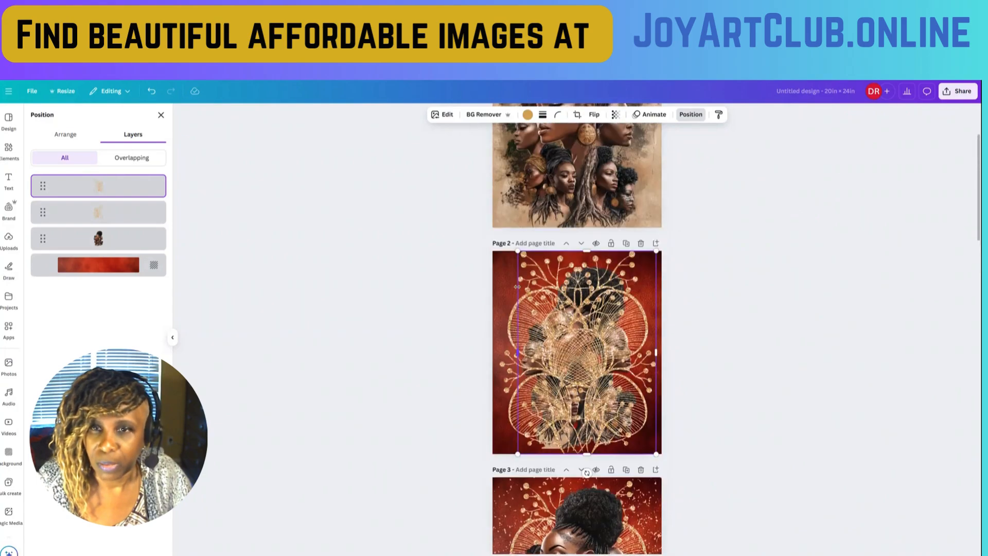
scroll(518, 286, "down", 2)
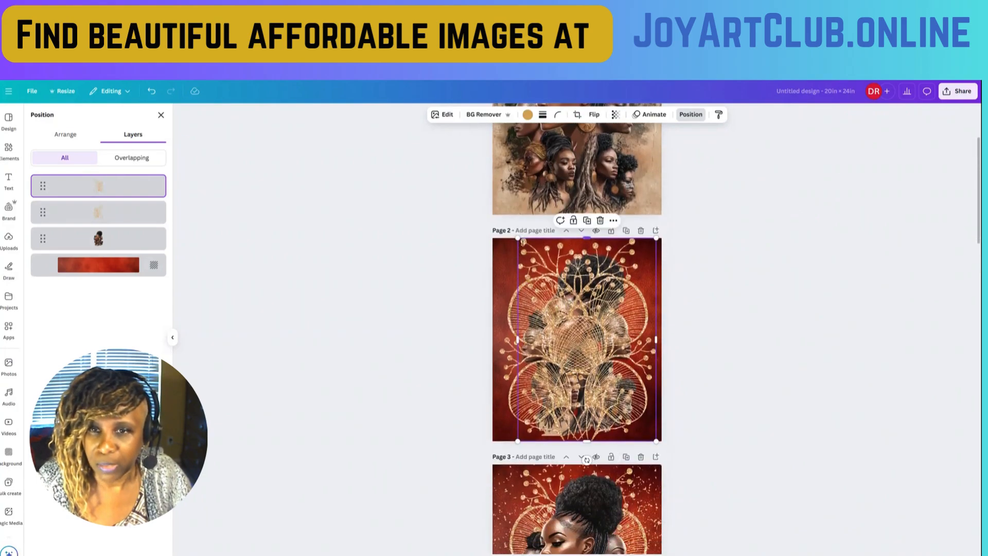
scroll(518, 201, "down", 2)
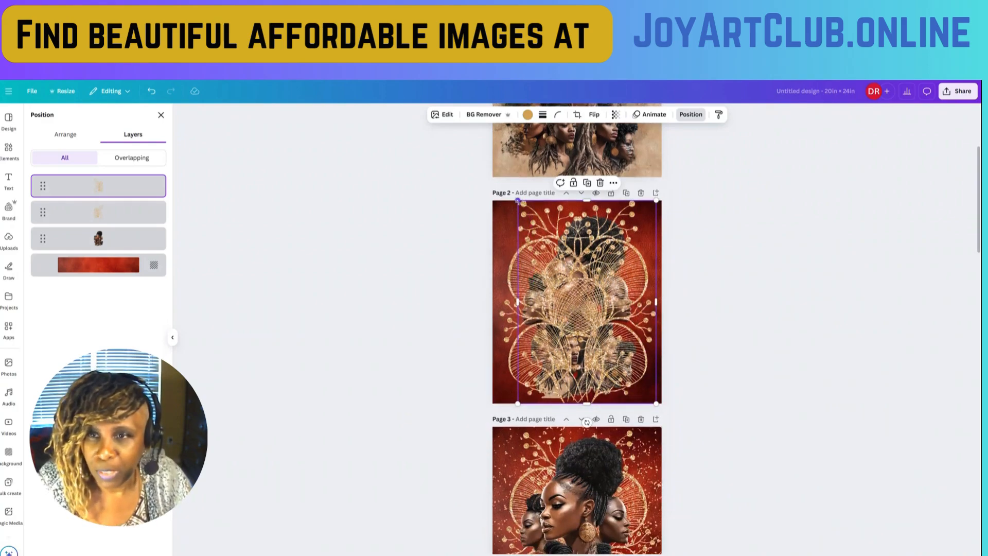
- Shrink page 2's flipped gold line art slightly from its upper-left corner to match the height of the unflipped copy
left_click_drag(518, 201, 522, 206)
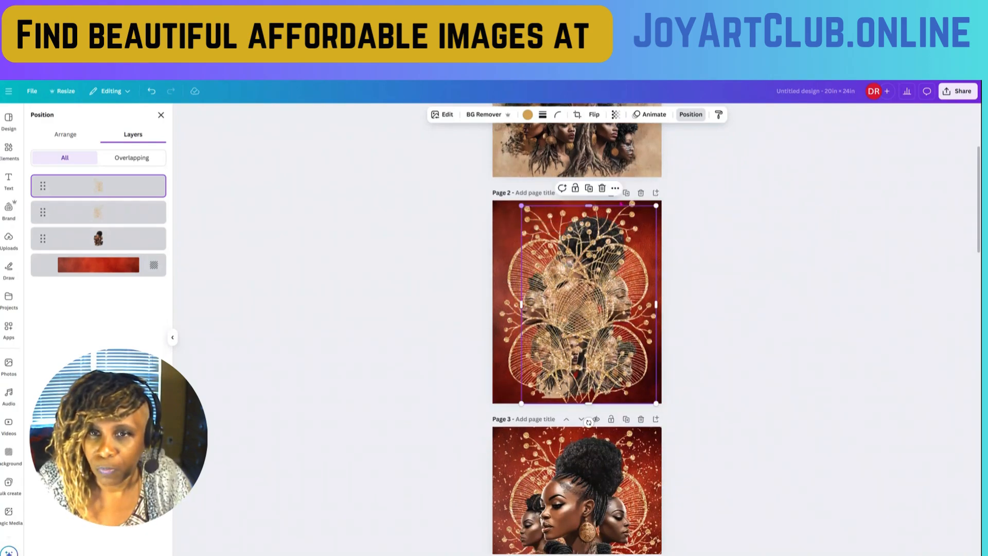
left_click(633, 204)
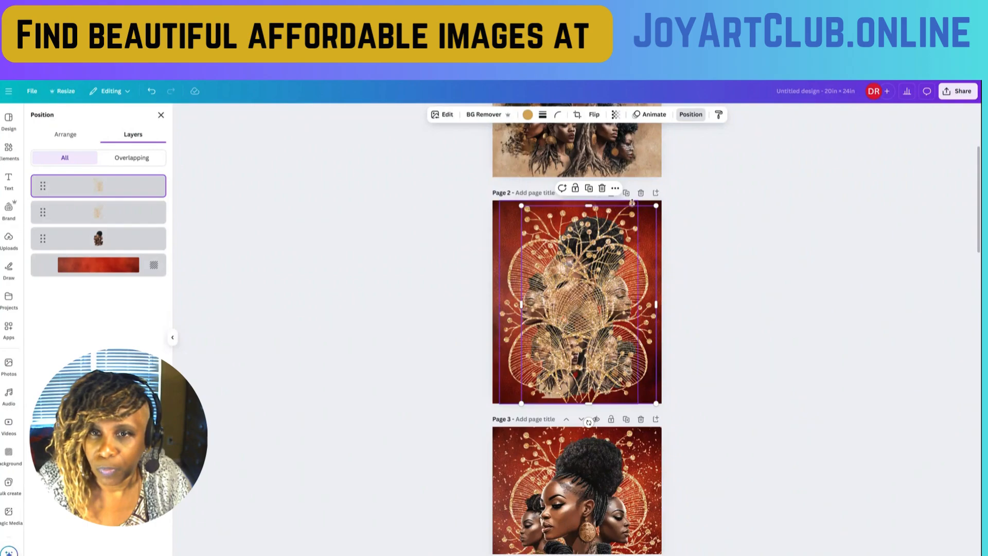
left_click_drag(639, 200, 660, 217)
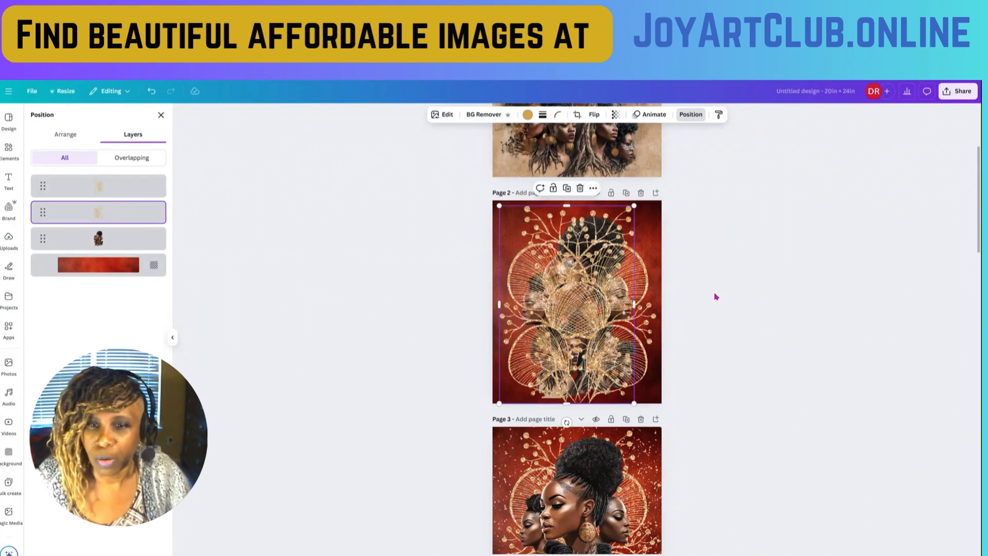
scroll(718, 296, "down", 4)
scroll(704, 299, "up", 4)
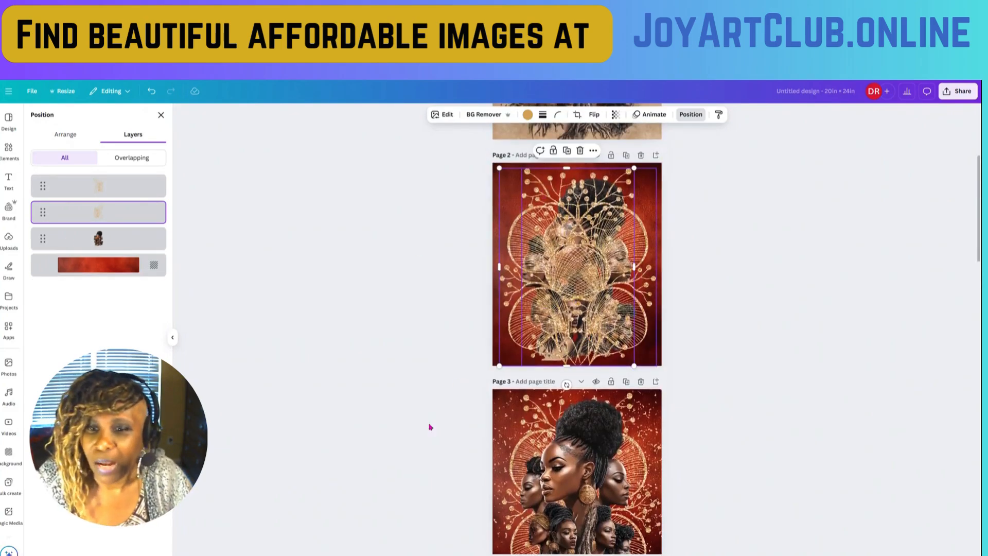
- Bring page 2's women's portrait cutout to the top of the layer order, above both gold line art copies
scroll(566, 391, "down", 2)
left_click(573, 393)
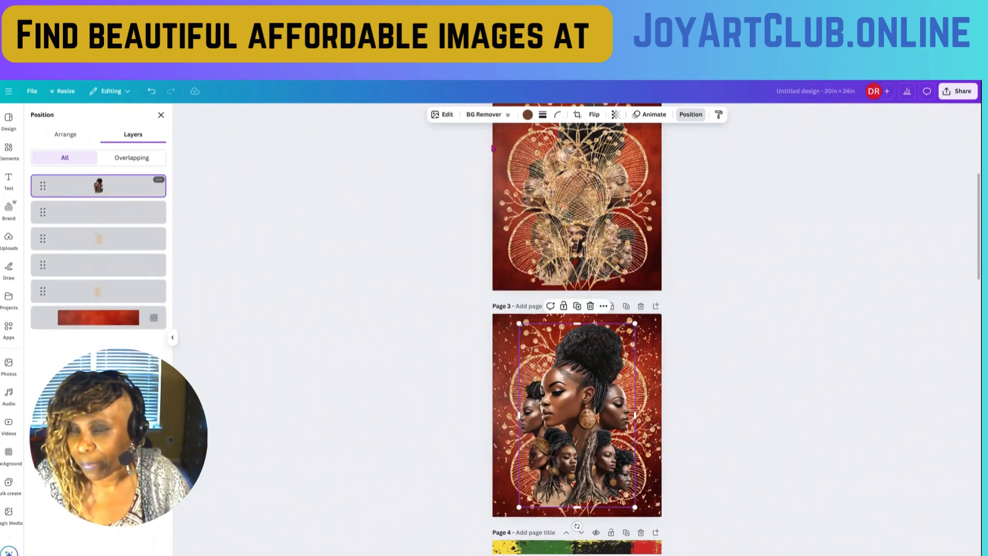
left_click(499, 175)
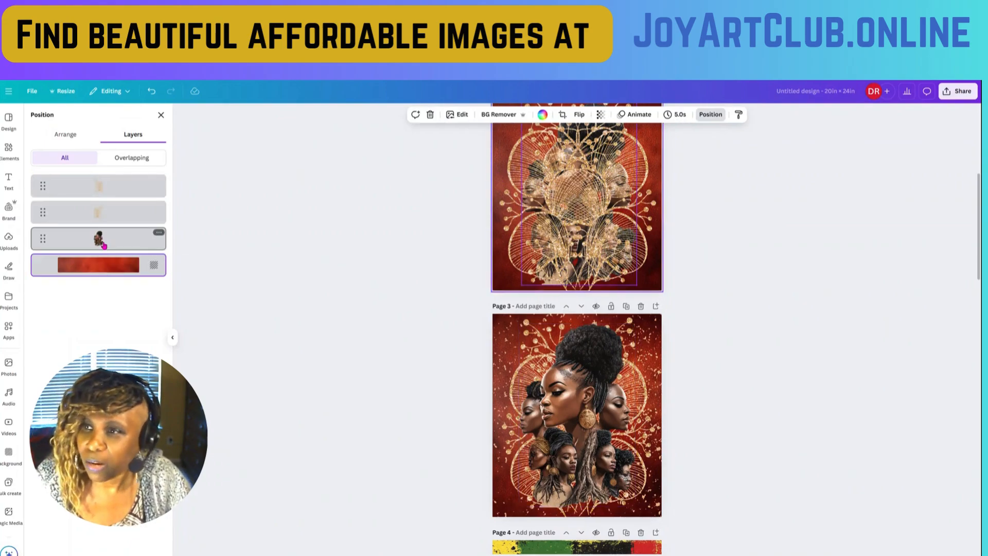
left_click_drag(103, 242, 95, 167)
left_click_drag(52, 238, 49, 176)
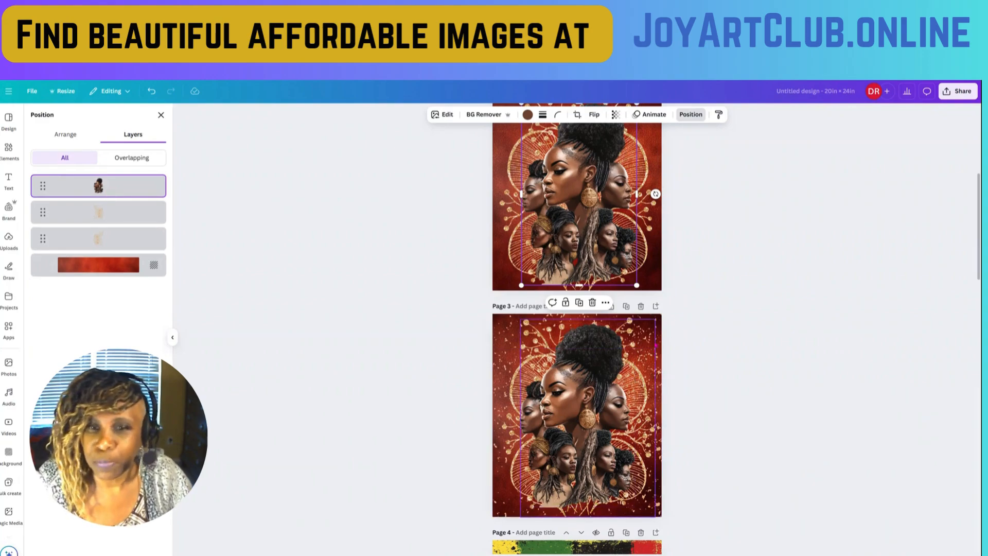
- Find the recently used Specks Of Texture graphic in the elements library and add it to page 2
left_click(663, 347)
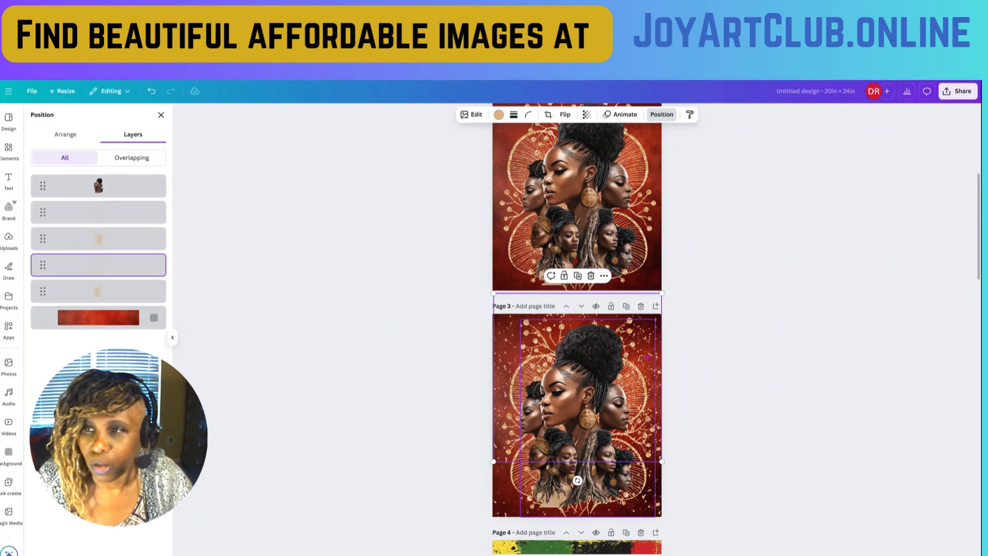
left_click(8, 154)
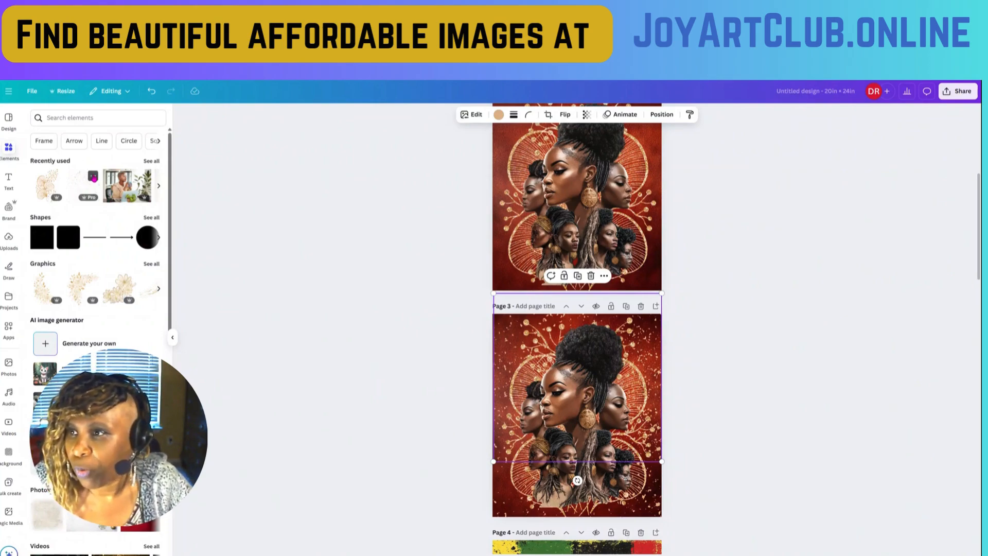
left_click(93, 177)
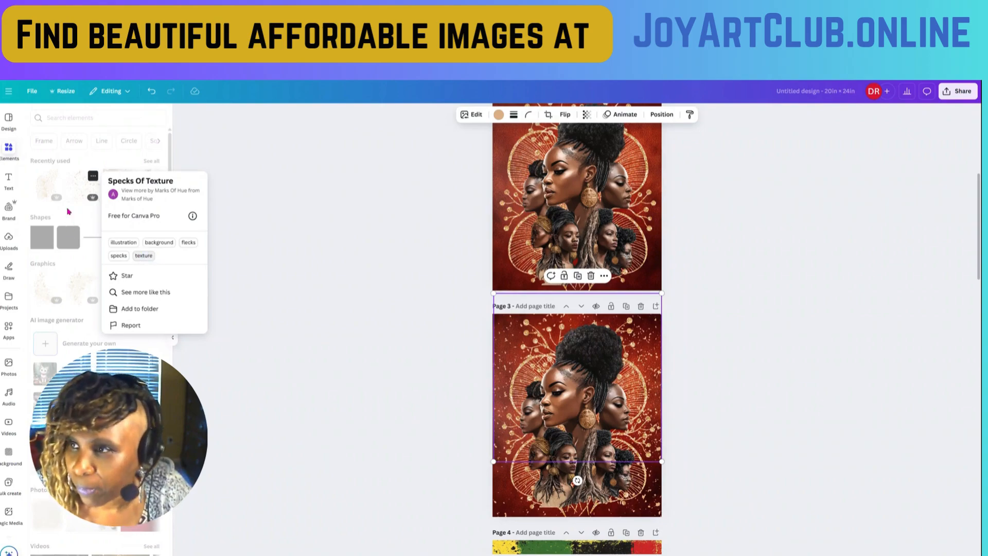
left_click(269, 211)
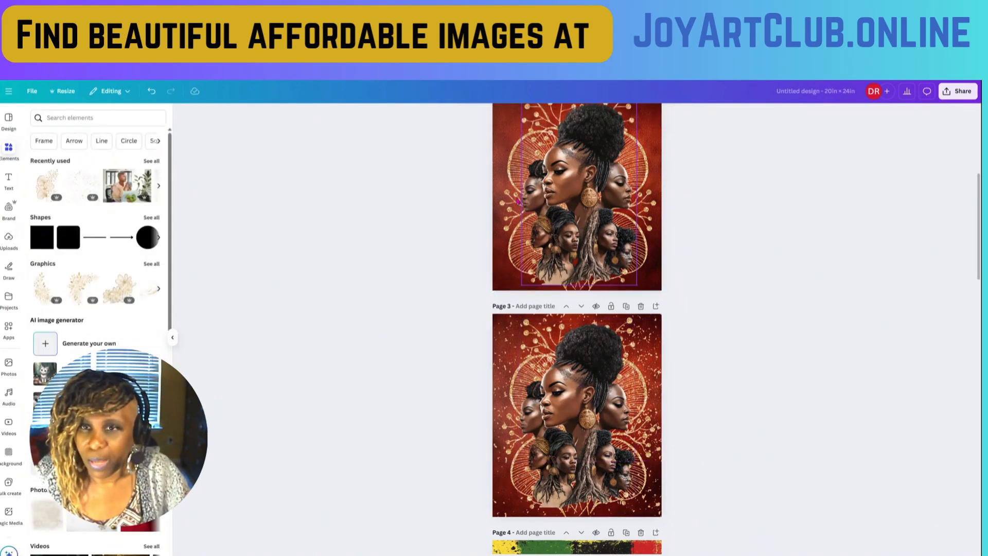
left_click(532, 204)
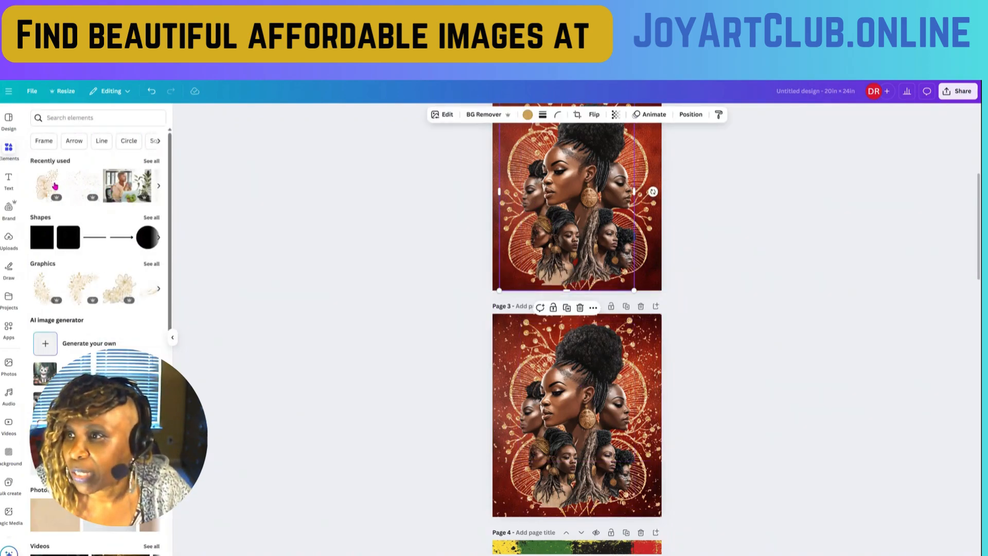
left_click(82, 186)
- Align the specks graphic with page 2's top edge, duplicate it, and move the copy down to the bottom edge
scroll(474, 249, "up", 3)
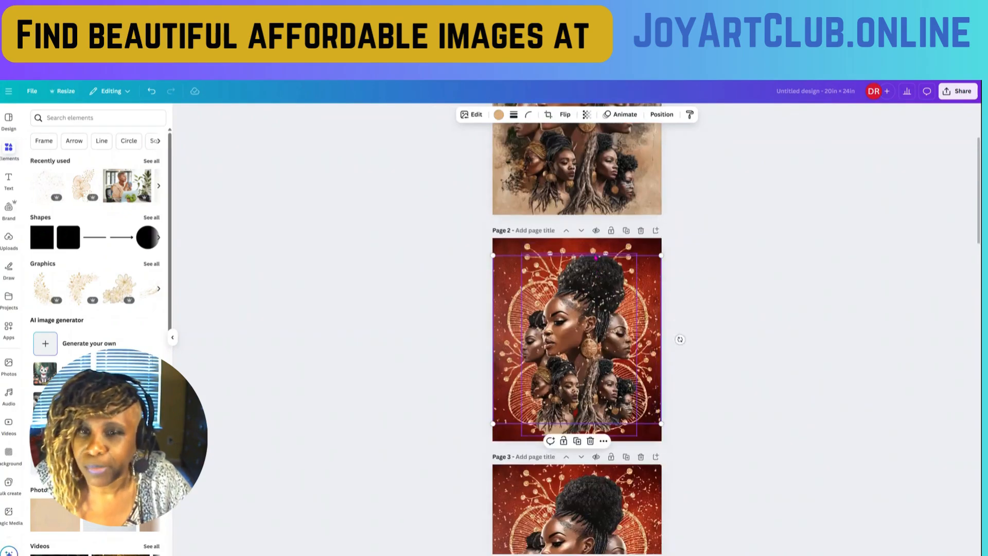
scroll(596, 257, "down", 3)
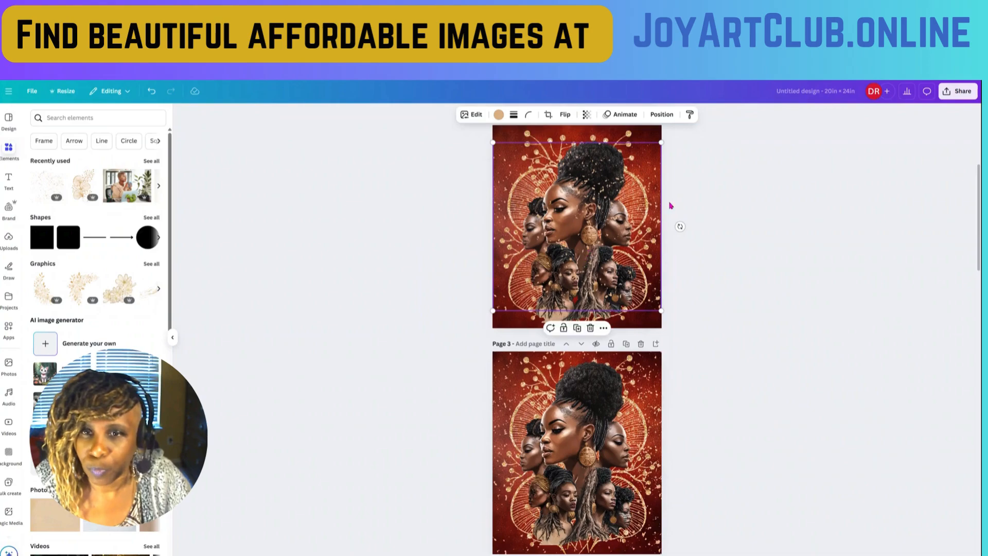
left_click_drag(651, 184, 653, 174)
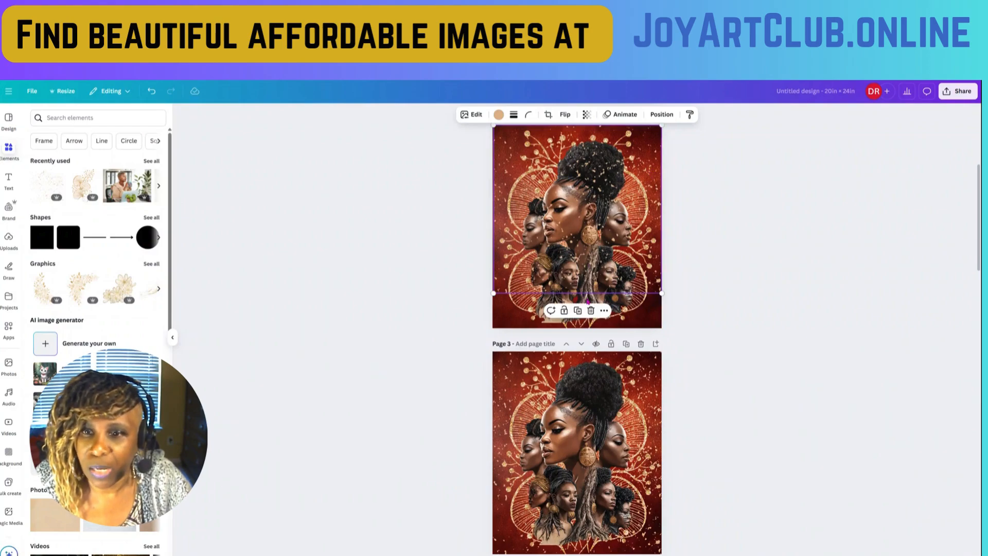
left_click(578, 311)
left_click_drag(633, 237, 631, 264)
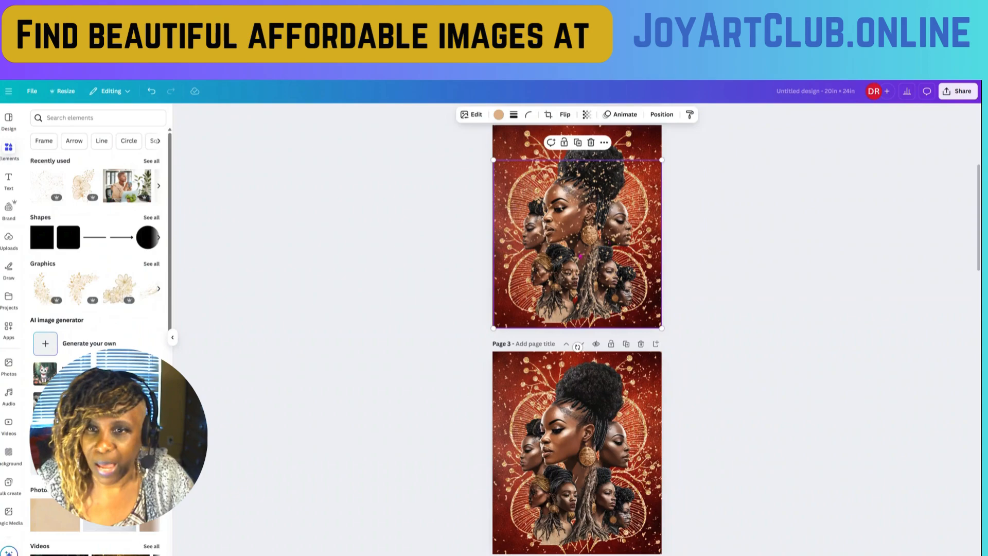
- Bring page 2's women's portrait cutout to the front of the layer order, above both specks graphics
left_click(594, 155)
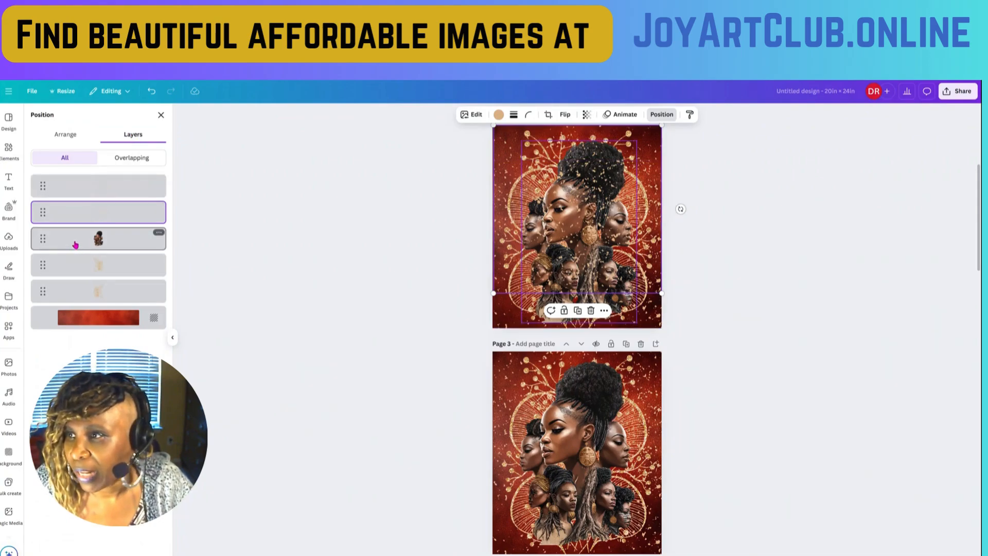
left_click_drag(59, 239, 53, 184)
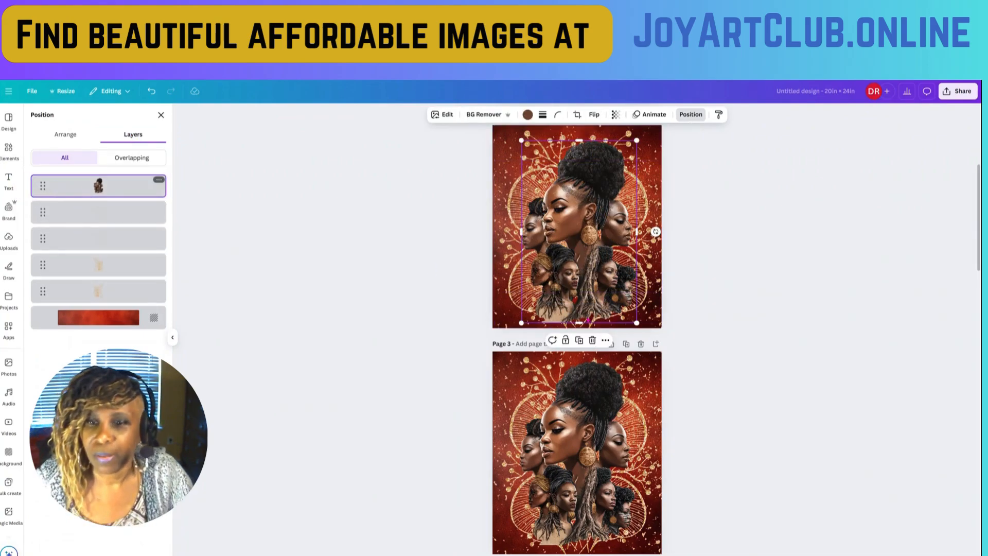
- Compare the rebuilt artwork on page 2 with the original collage on page 1 and the example on page 3
scroll(801, 412, "down", 2)
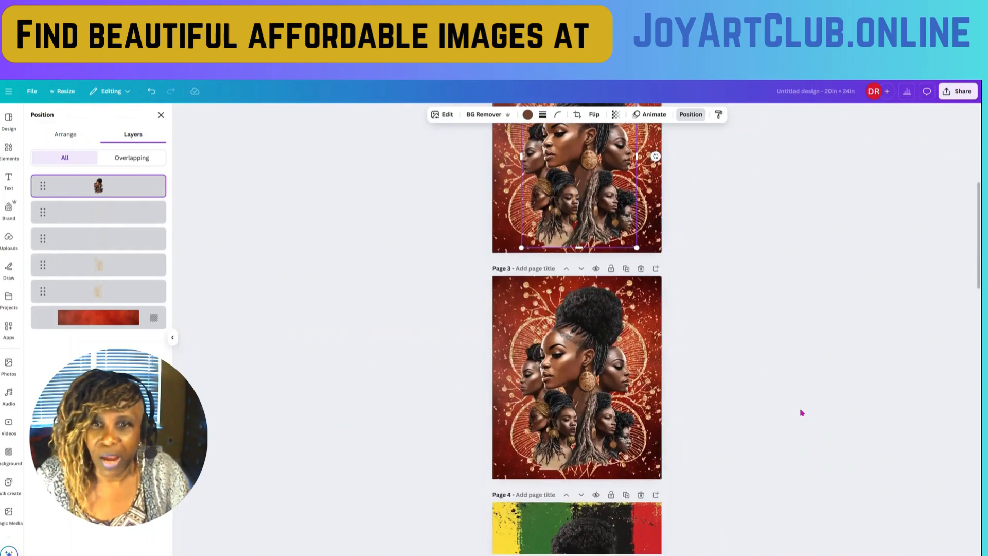
scroll(800, 412, "up", 4)
scroll(798, 413, "down", 2)
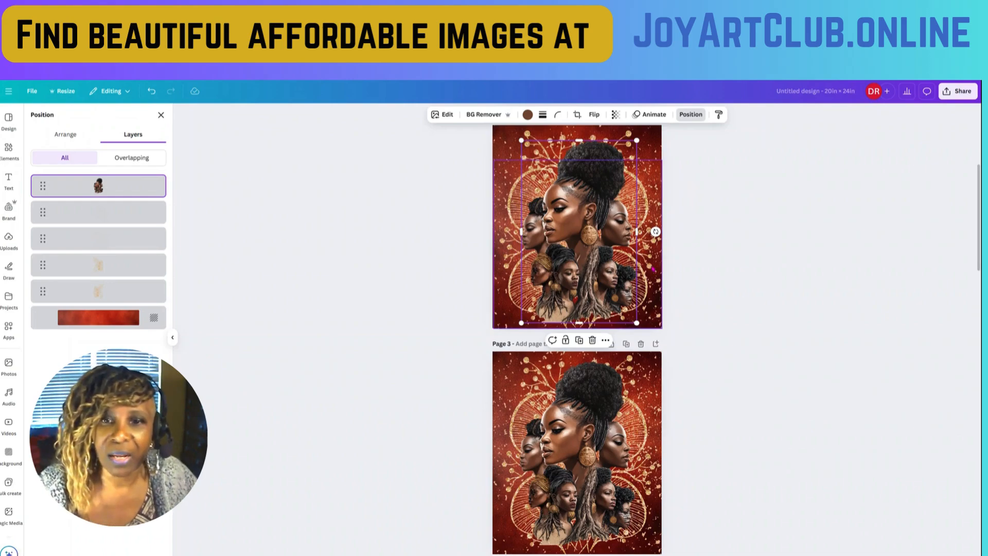
scroll(654, 269, "up", 2)
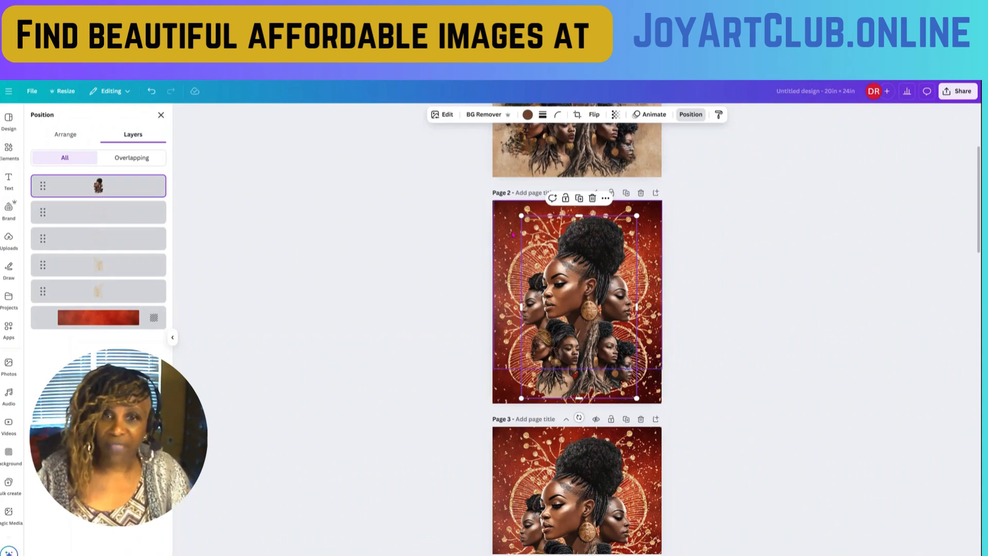
scroll(712, 318, "up", 4)
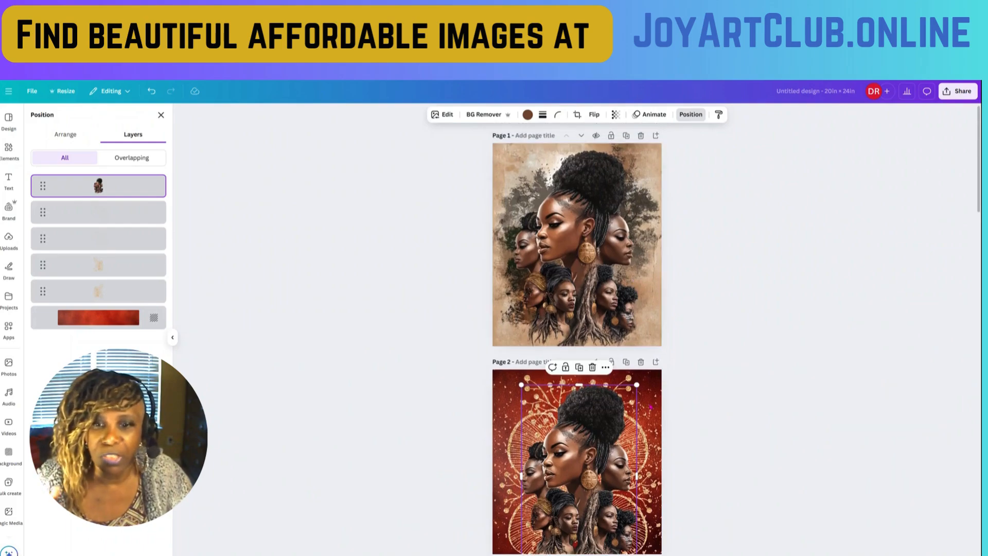
scroll(635, 279, "down", 3)
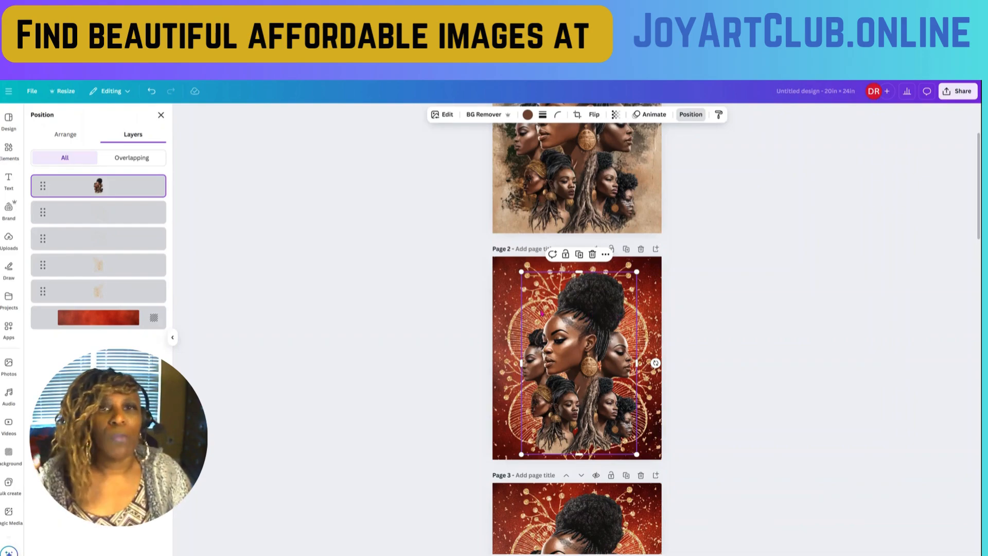
left_click(657, 292)
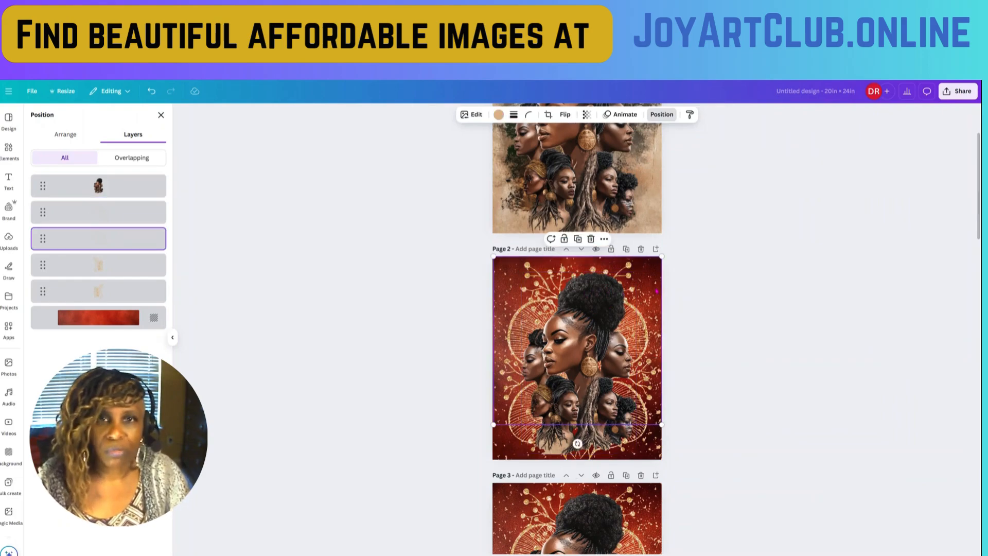
scroll(657, 292, "down", 1)
scroll(609, 242, "up", 3)
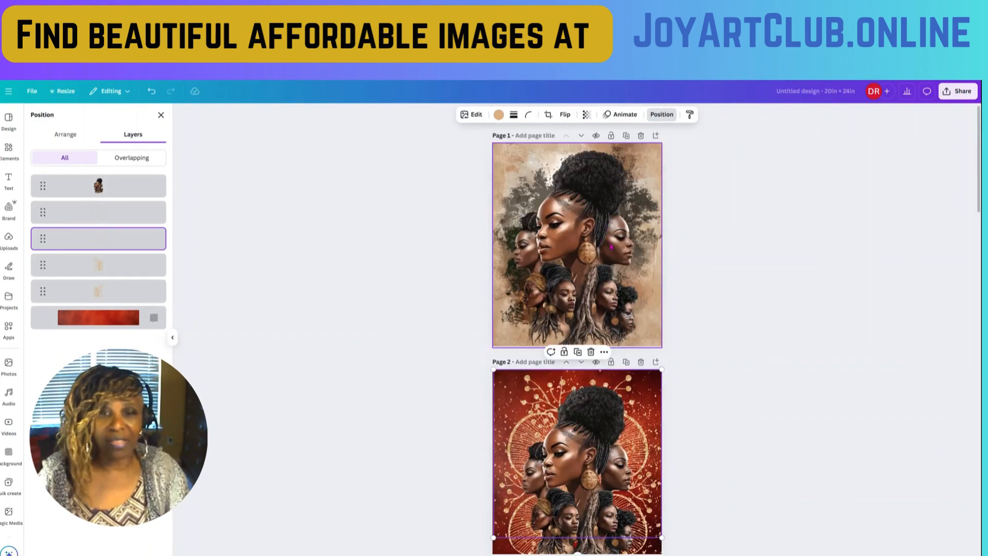
scroll(611, 245, "down", 4)
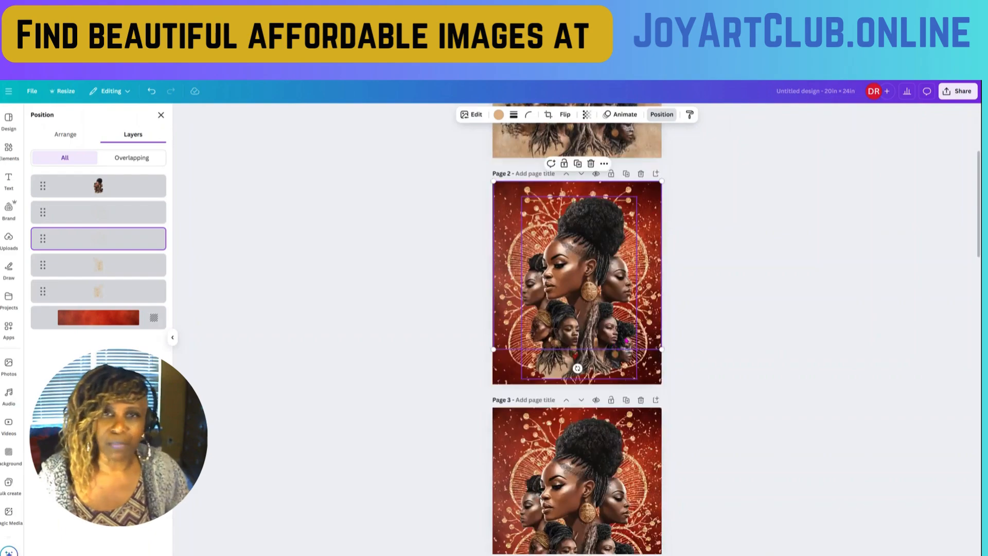
scroll(627, 341, "up", 4)
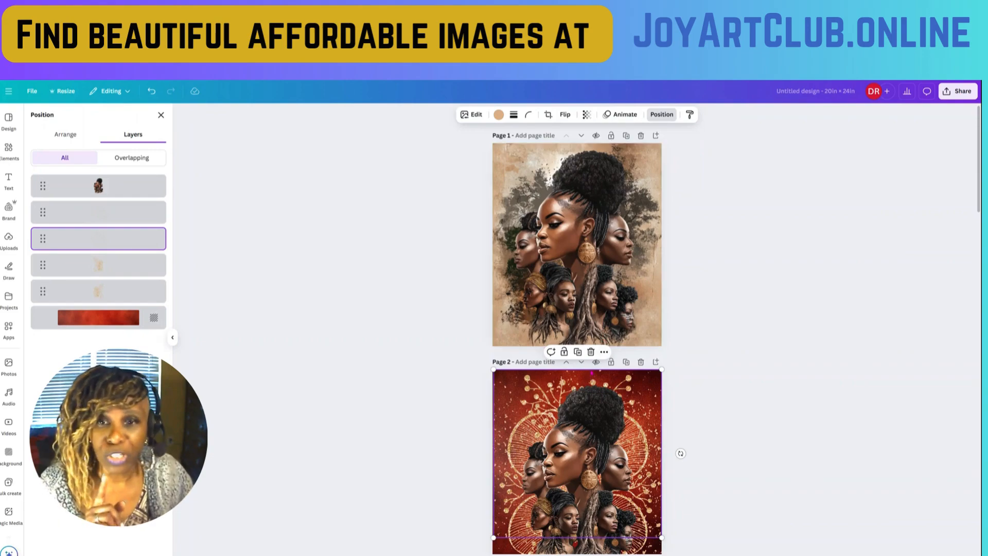
scroll(609, 361, "down", 4)
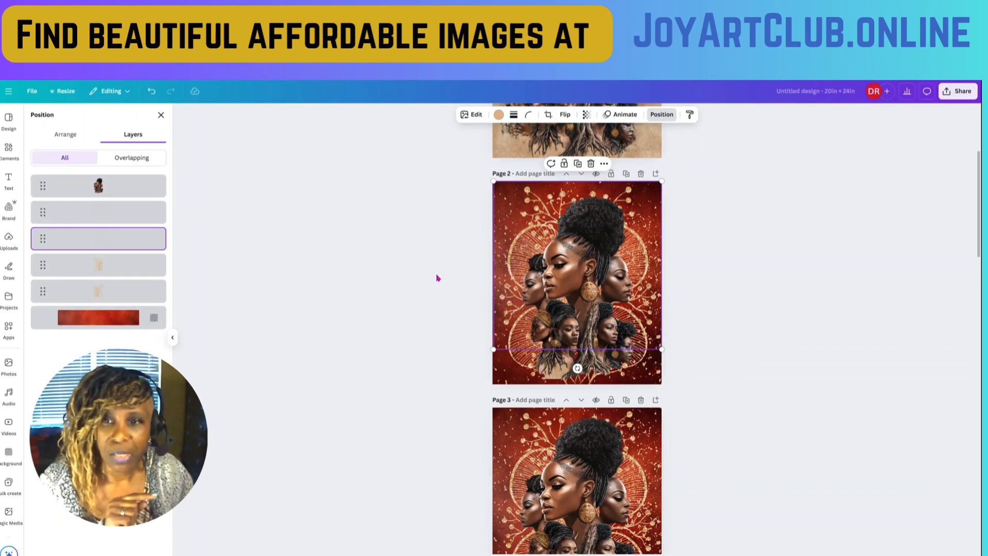
- Open the design's PNG download settings and limit the page selection to page 2 only
left_click(472, 304)
left_click(546, 294)
left_click(473, 308)
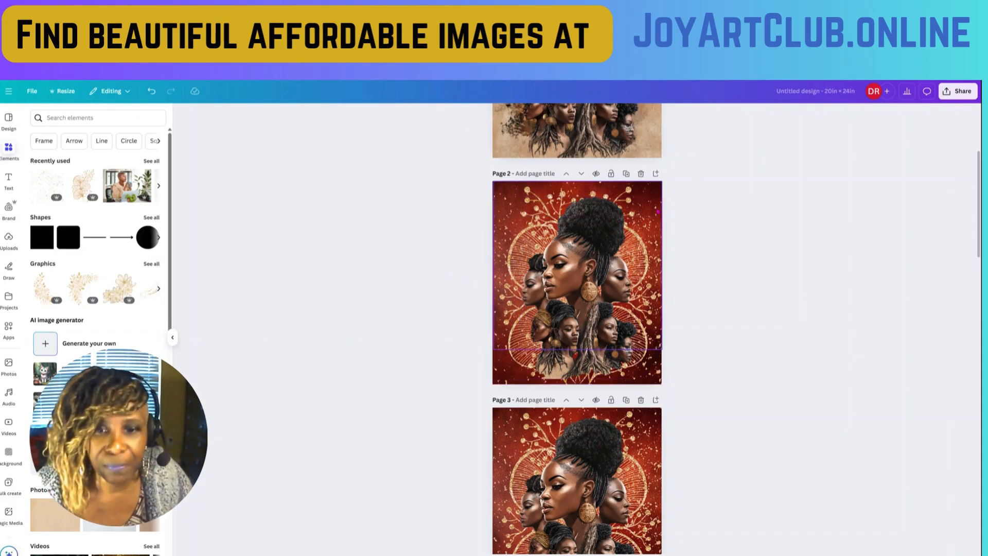
left_click(962, 94)
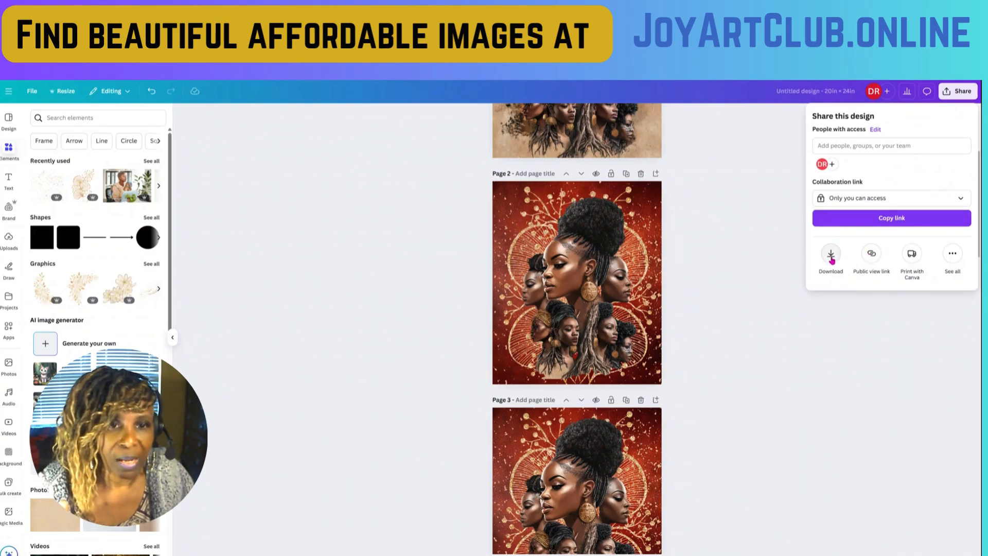
left_click(831, 255)
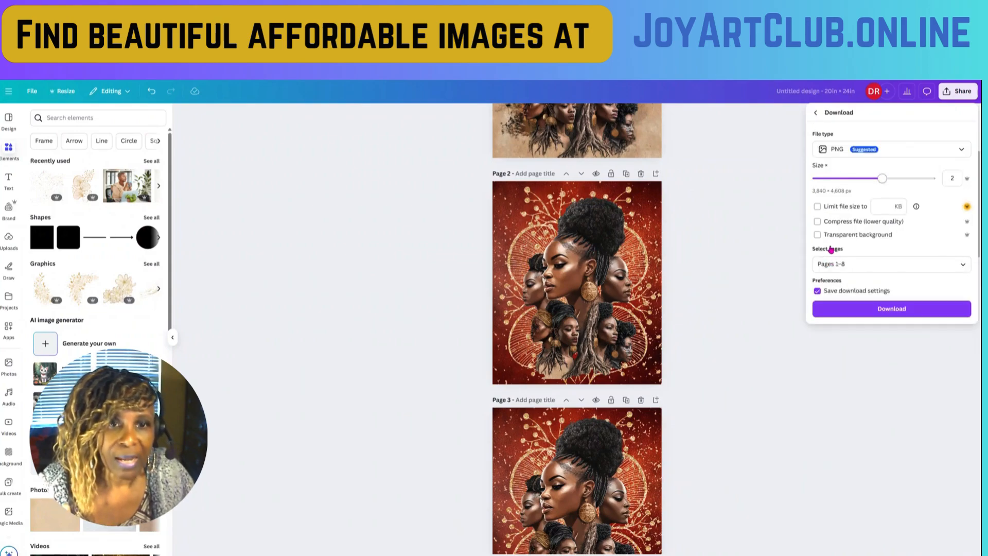
left_click(849, 263)
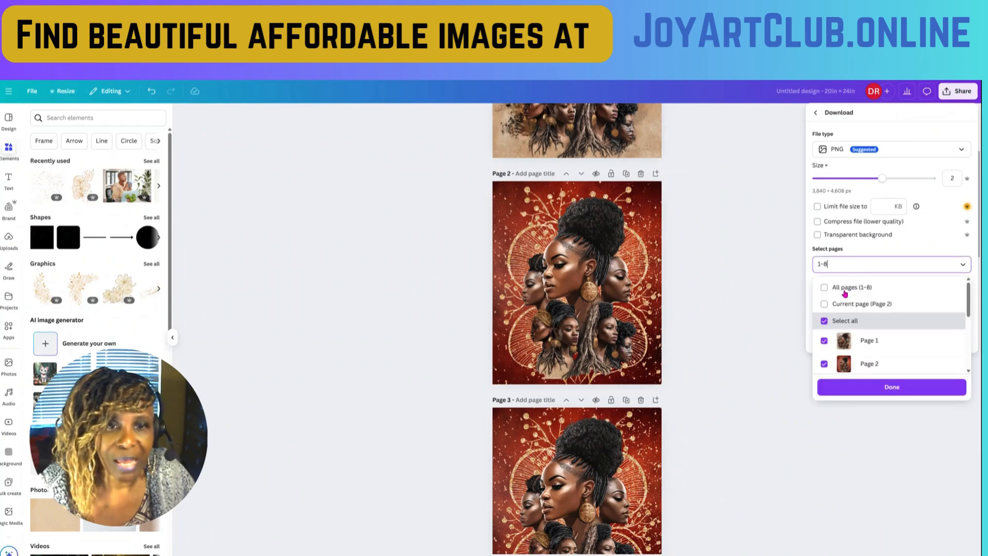
left_click(840, 290)
left_click(824, 341)
left_click(825, 363)
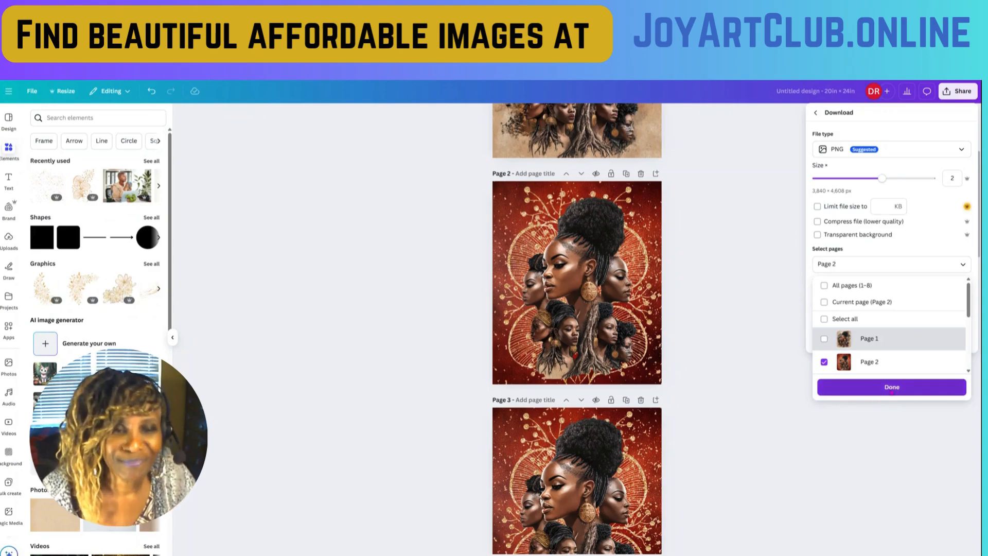
left_click(892, 390)
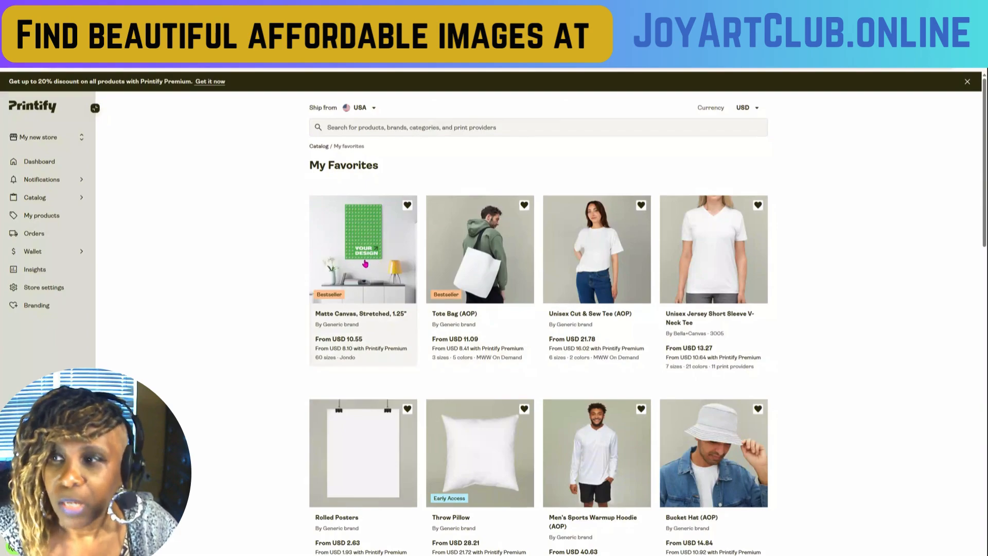
- Open the Matte Canvas, Stretched, 1.25" product for designing in Printify and check its variant list for the 20" x 24" (Vertical) size
left_click(364, 264)
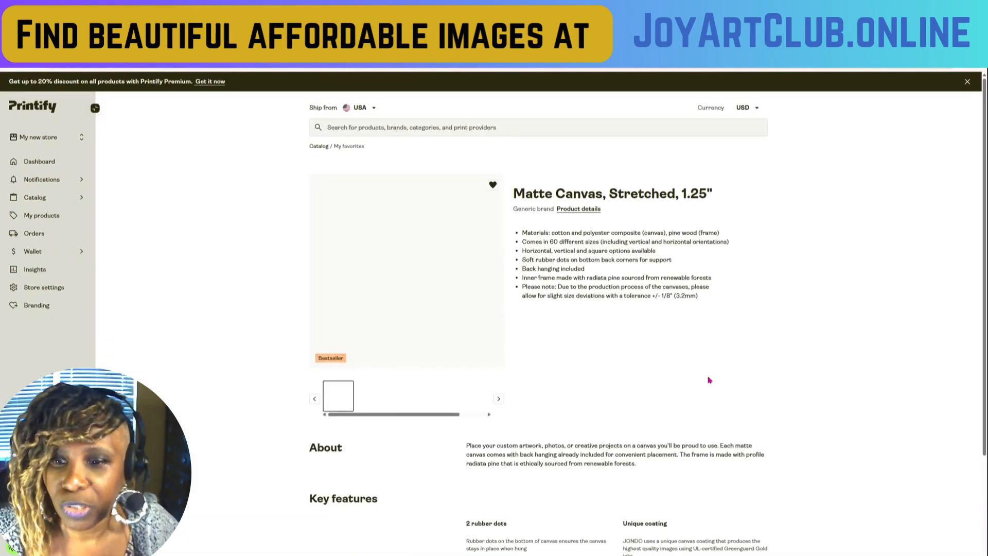
scroll(654, 442, "down", 4)
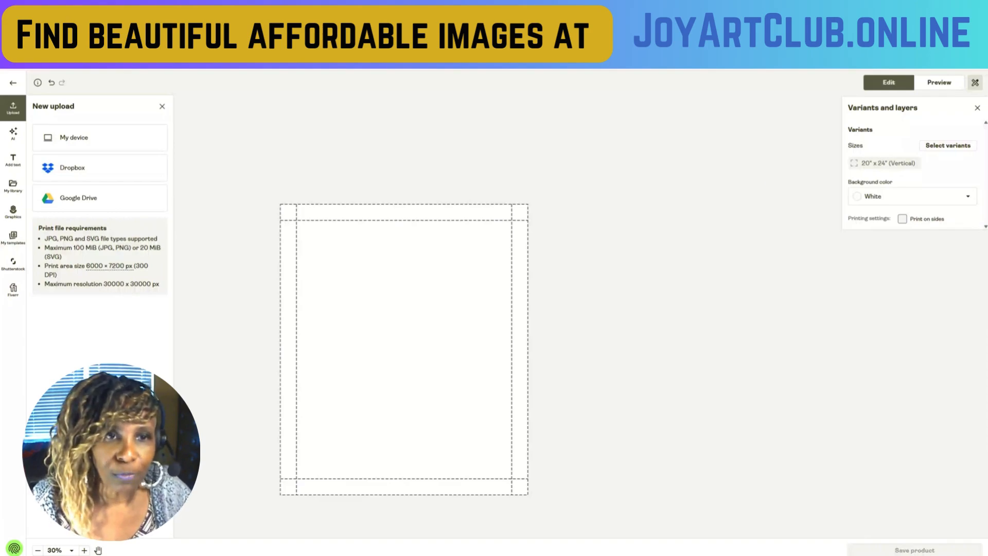
left_click(944, 148)
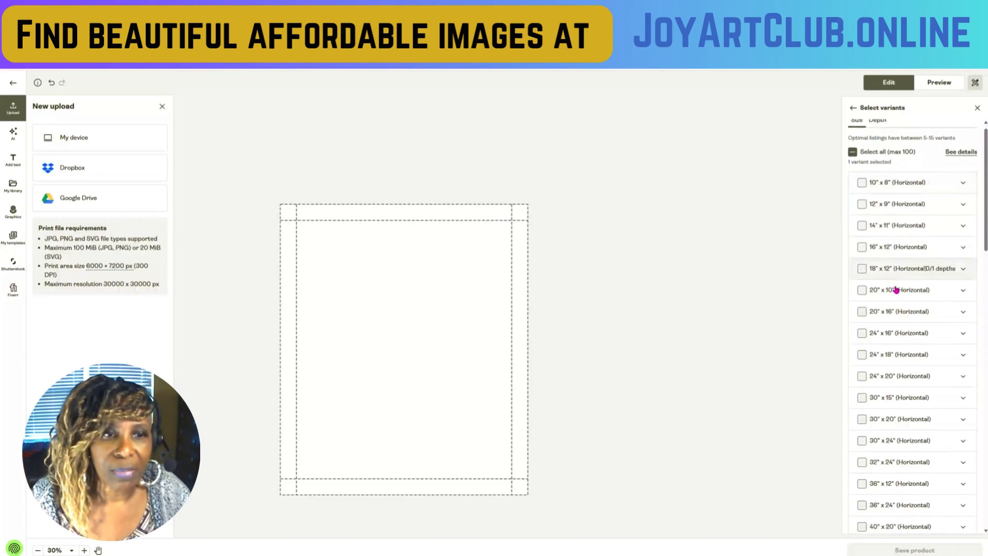
scroll(896, 290, "down", 14)
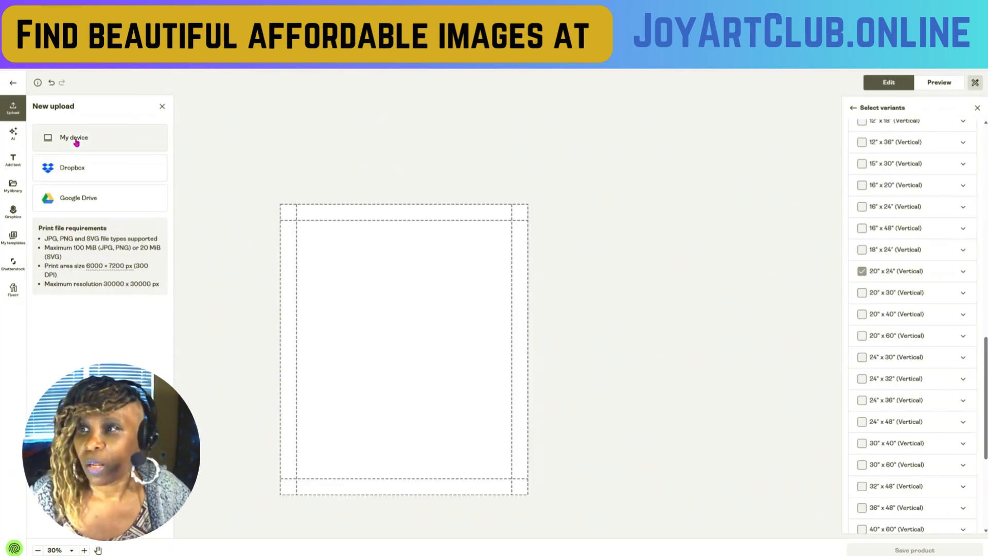
- Upload Untitled design 25.png from the device onto the canvas print area and show its variant and layer settings
left_click(76, 143)
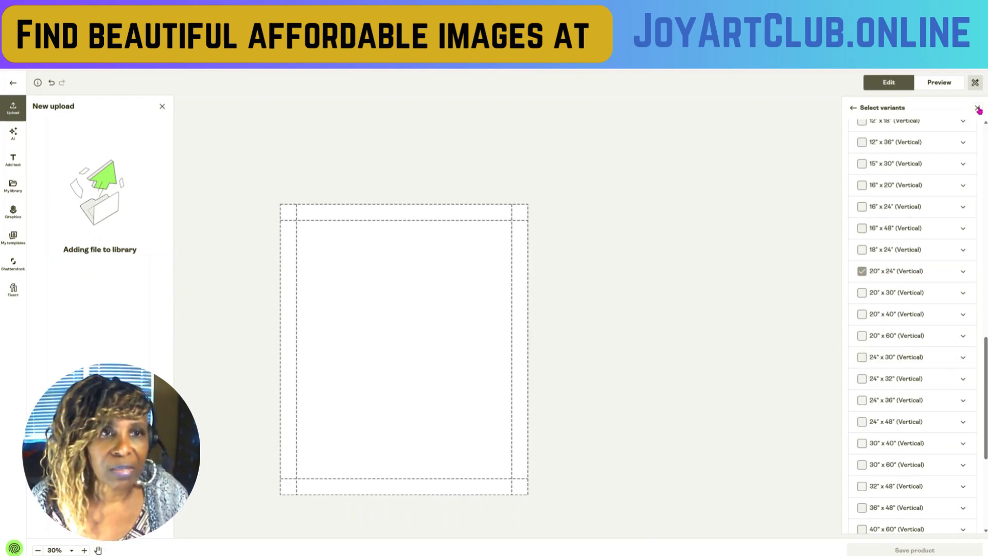
left_click(978, 109)
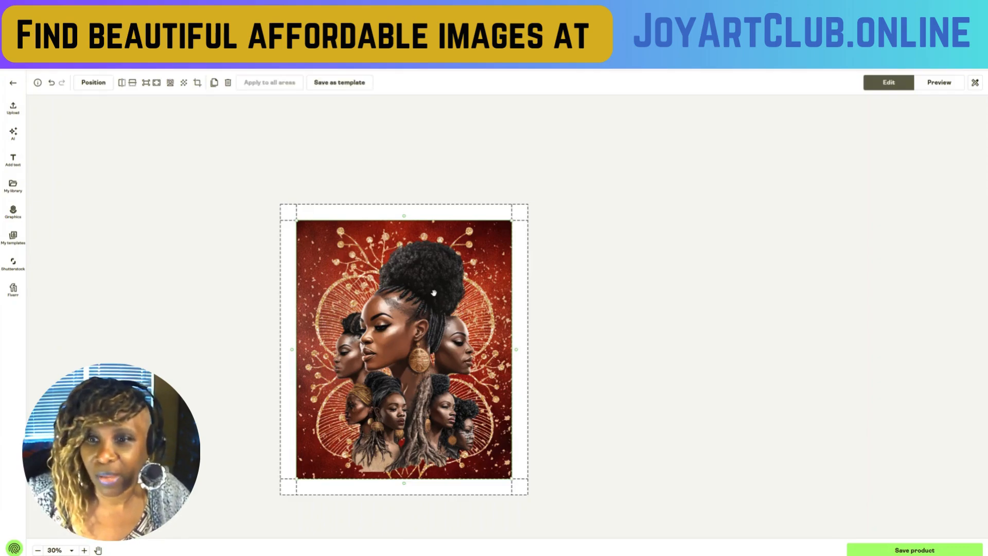
left_click(976, 83)
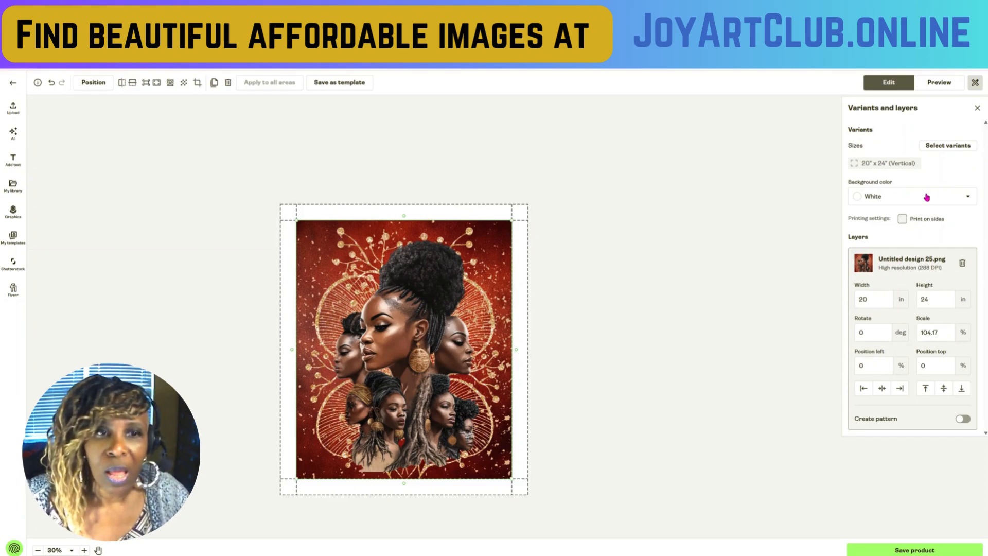
- Try brown as the canvas background color, and finally set it to black
left_click(914, 201)
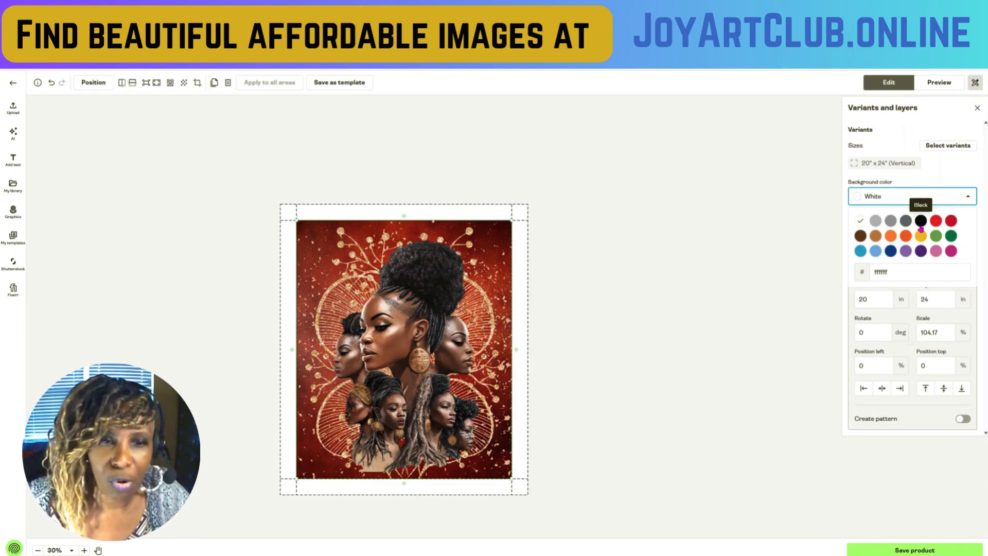
left_click(860, 236)
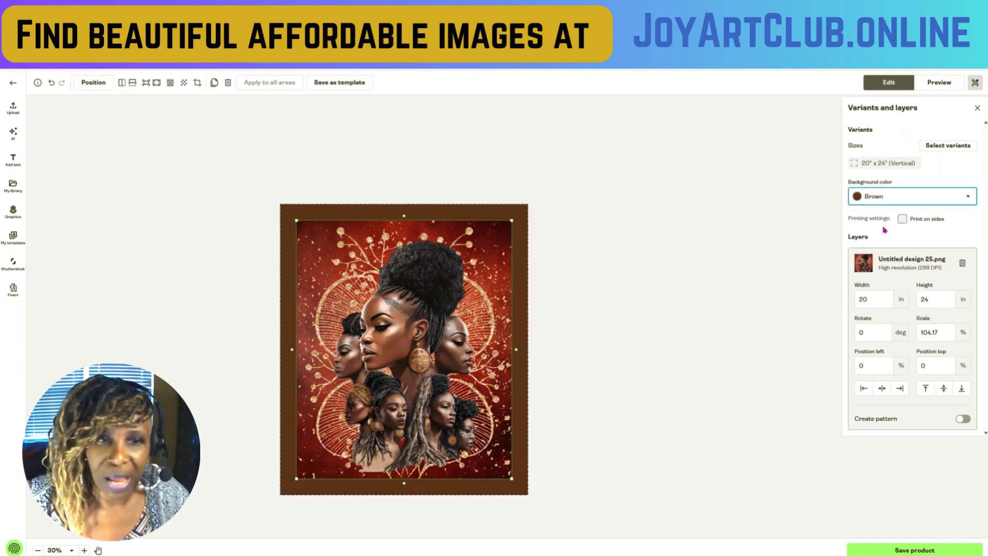
left_click(906, 209)
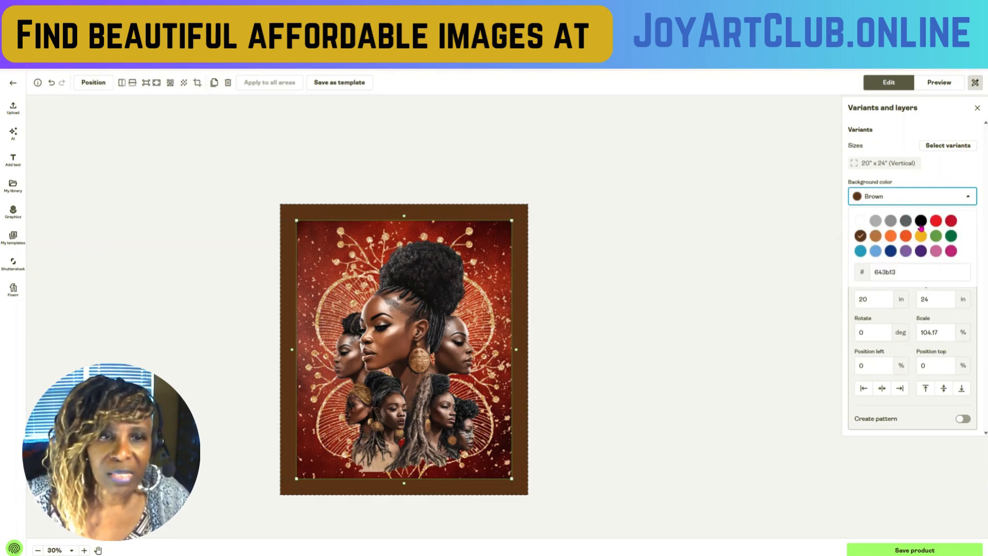
left_click(921, 220)
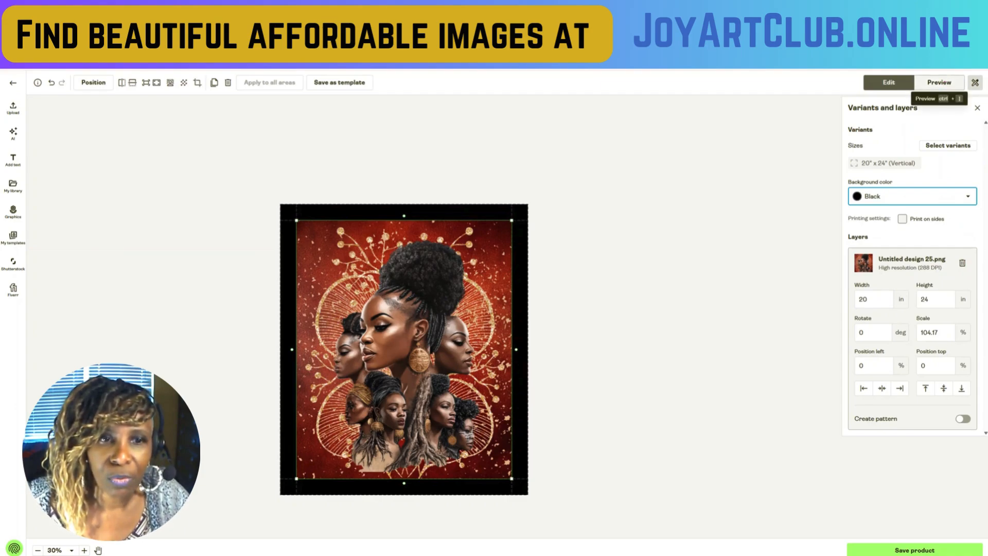
- Preview the canvas in the Side mockup to inspect its edge color, and return to editing
left_click(945, 83)
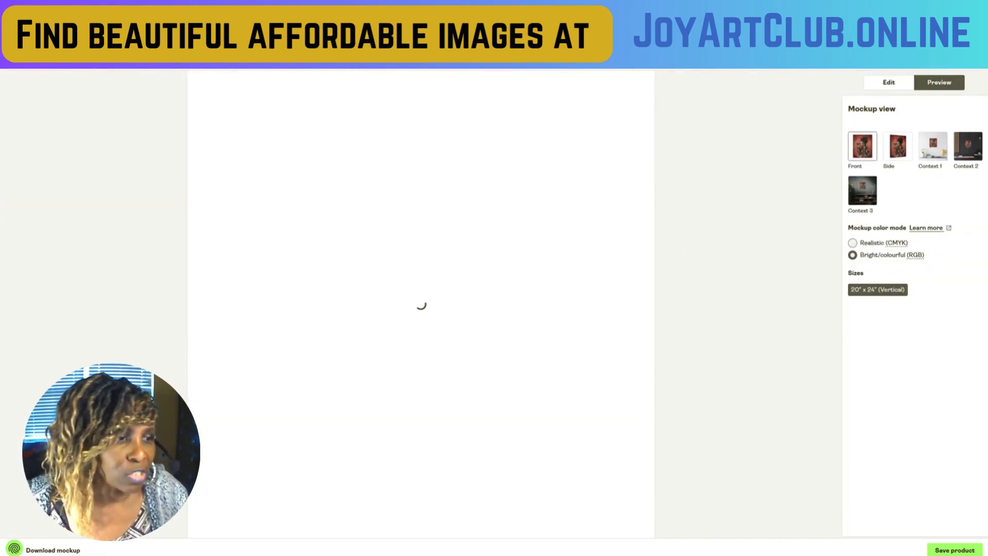
left_click(897, 150)
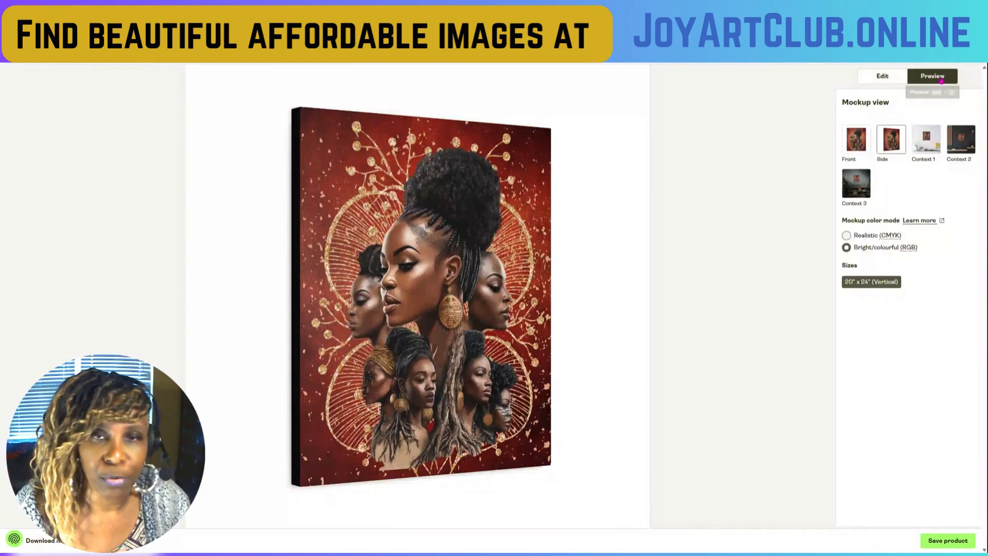
left_click(882, 78)
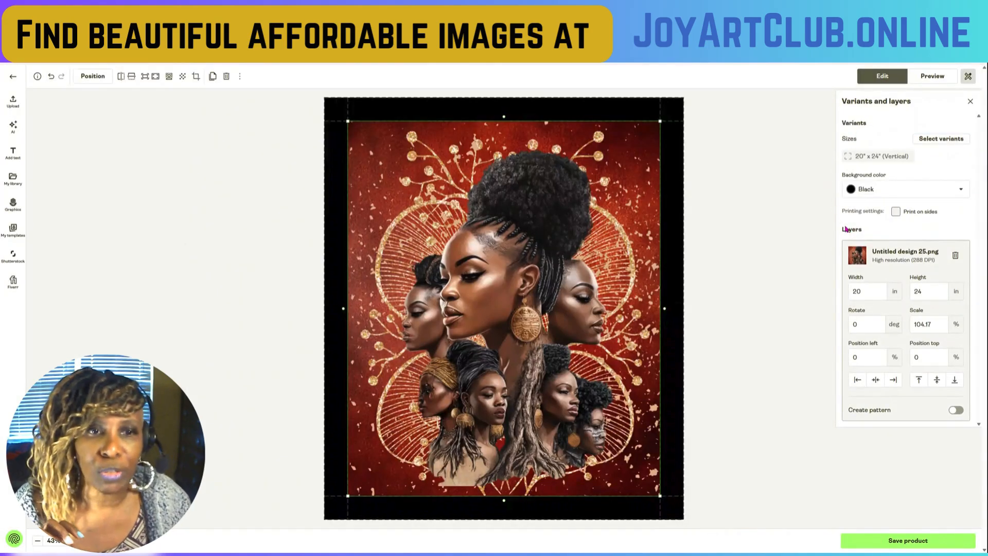
- Try the artwork with Print on sides enabled, switch it back off, and look through the background color choices
left_click(896, 212)
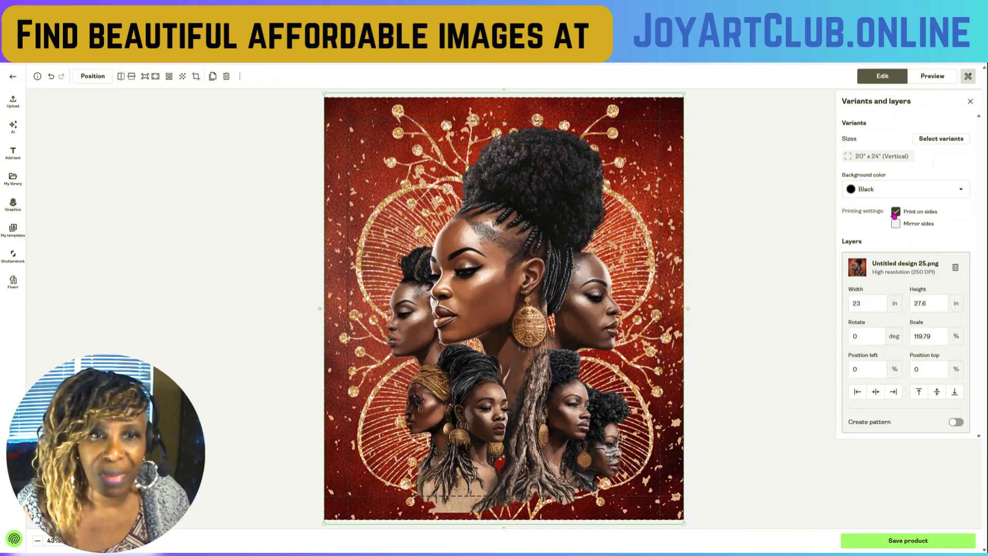
left_click(896, 211)
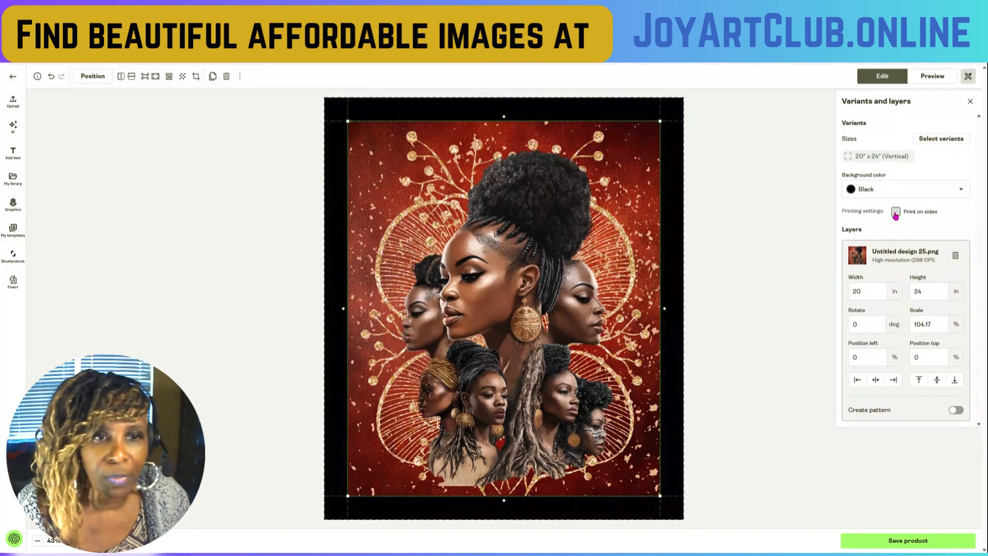
left_click(886, 196)
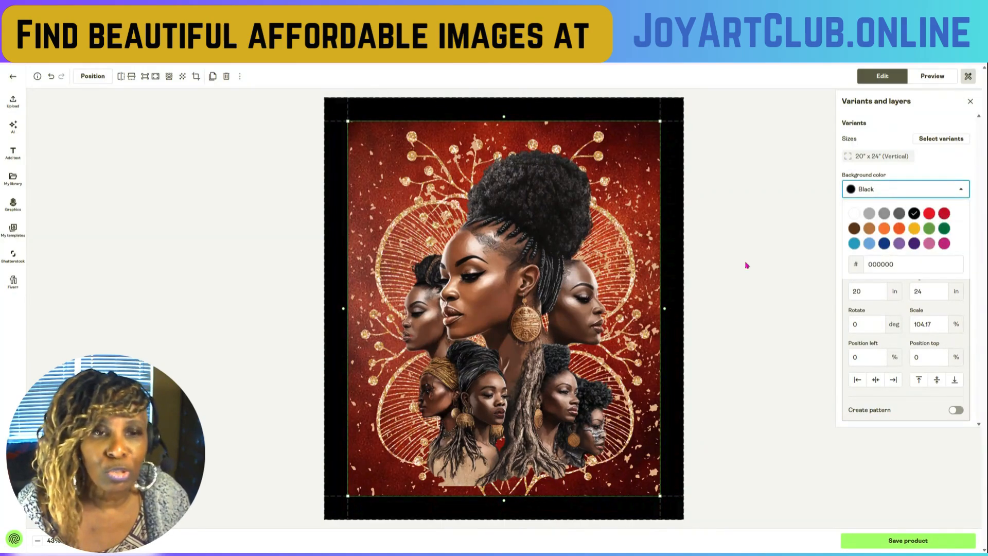
left_click(758, 267)
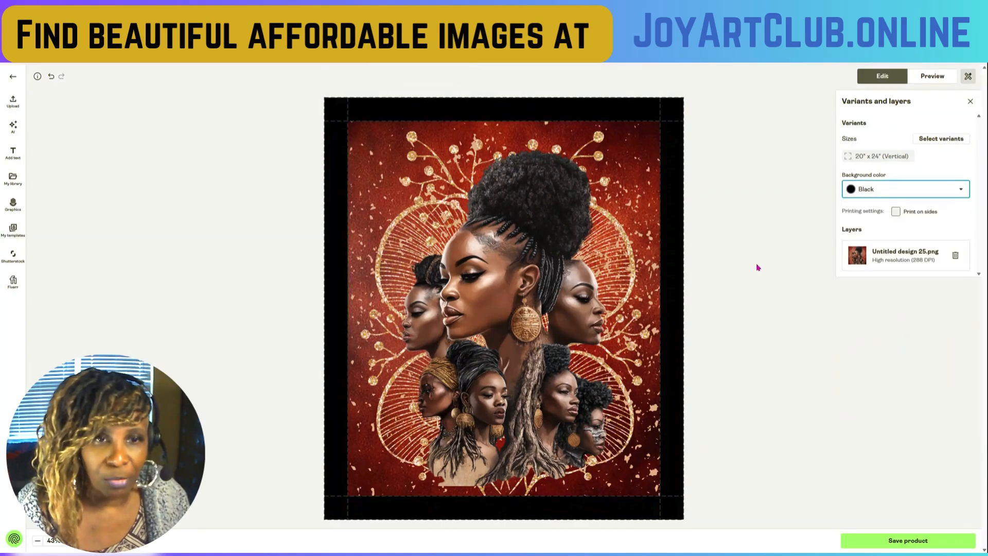
- Enable Print on sides so the artwork wraps around the canvas edges, and preview it in the Side mockup
left_click(897, 212)
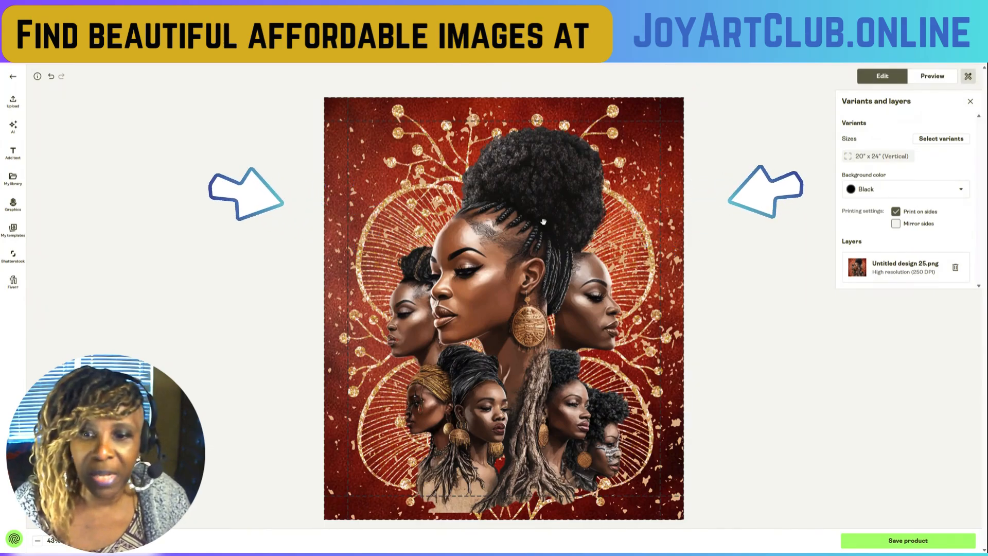
left_click(935, 79)
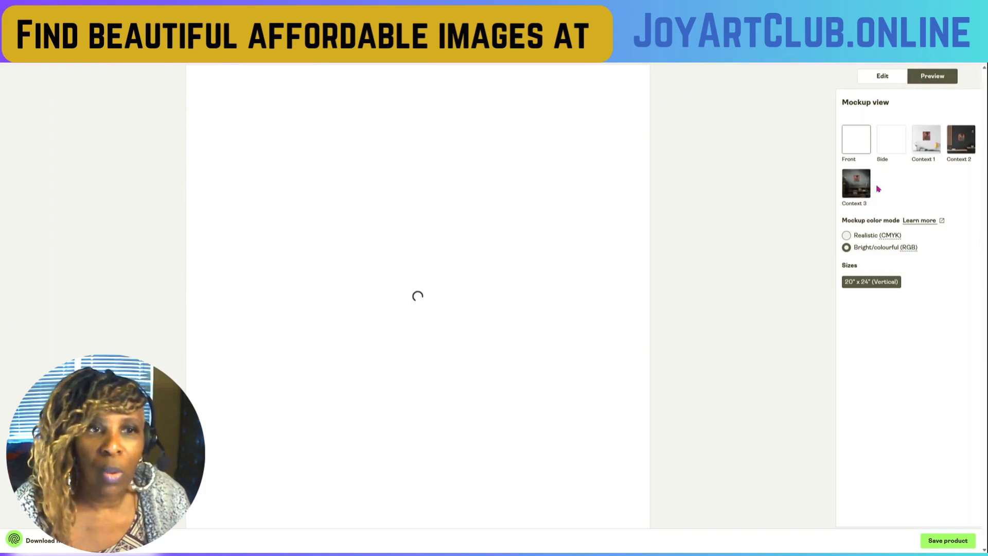
left_click(892, 147)
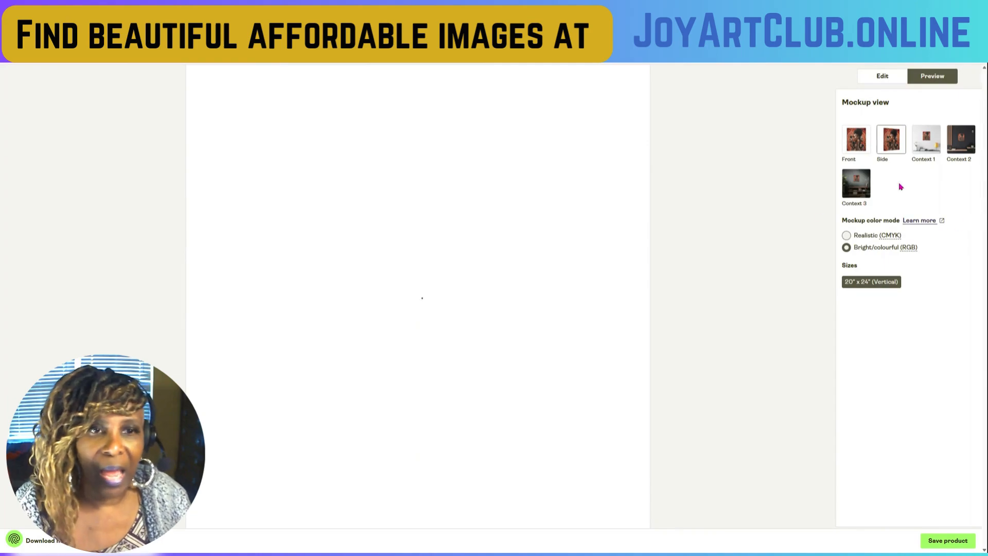